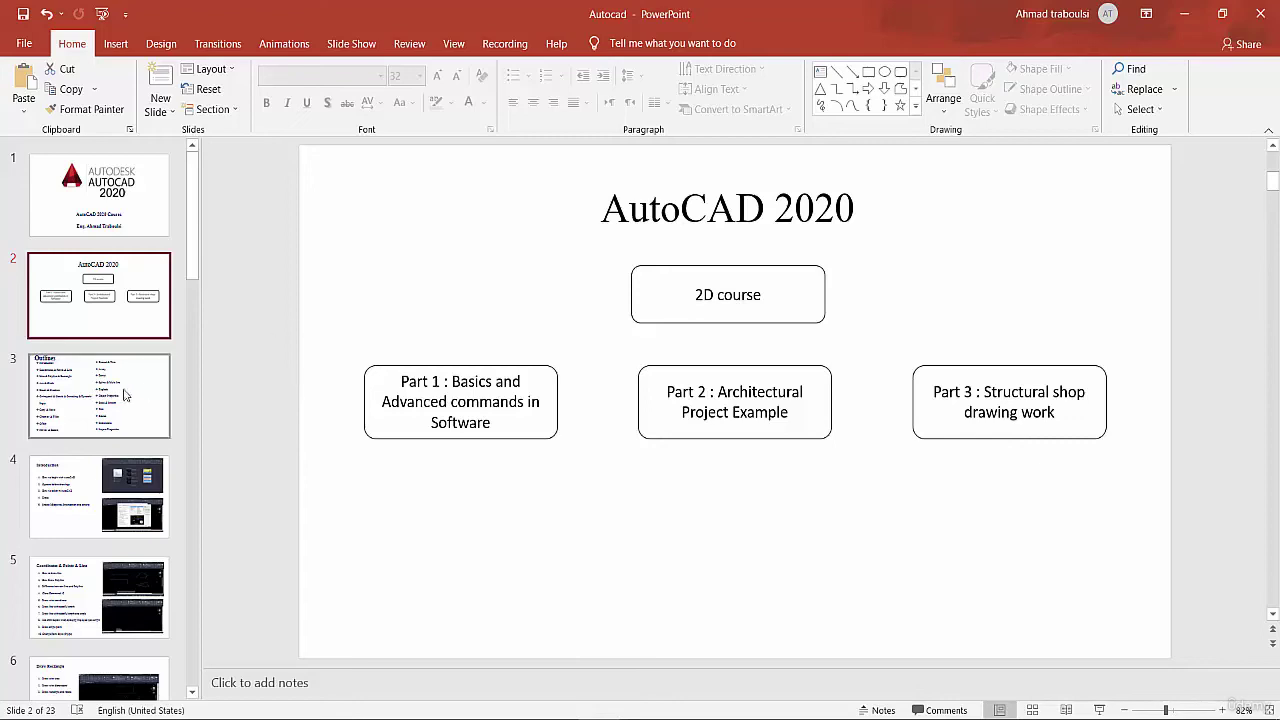
- Bring up slide 4, Introduction, in PowerPoint and open the Windows Start menu
{"action": "left_click", "coordinate": [123, 394]}
{"action": "scroll", "coordinate": [240, 417], "scroll_direction": "down", "scroll_amount": 1}
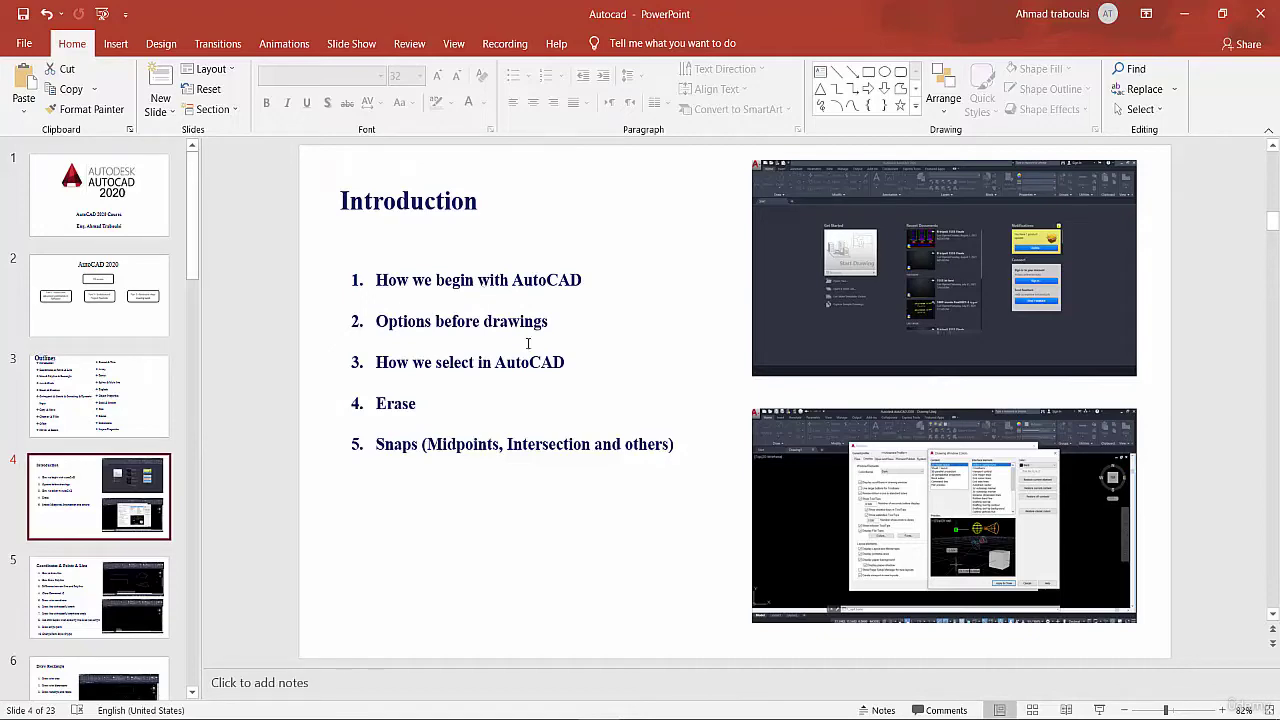
{"action": "key", "text": "super"}
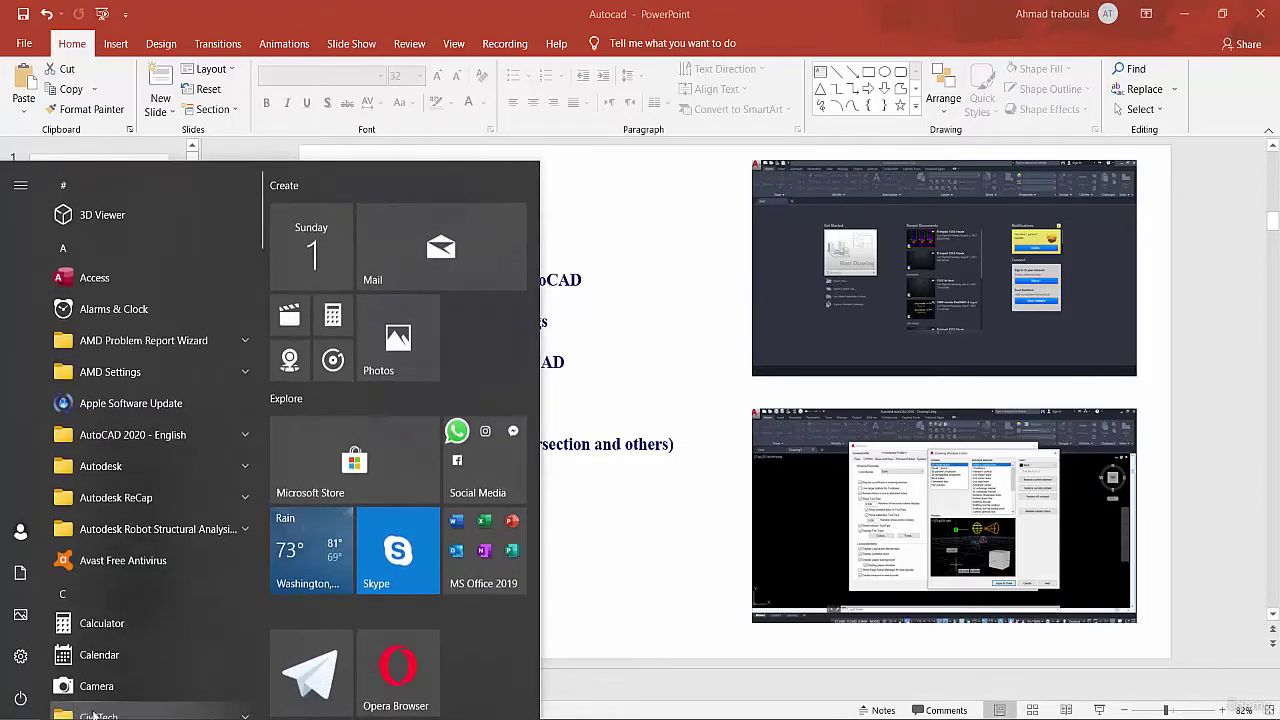
- Search the Start menu for 'aut' and launch AutoCAD 2020 - English
{"action": "type", "text": "aut"}
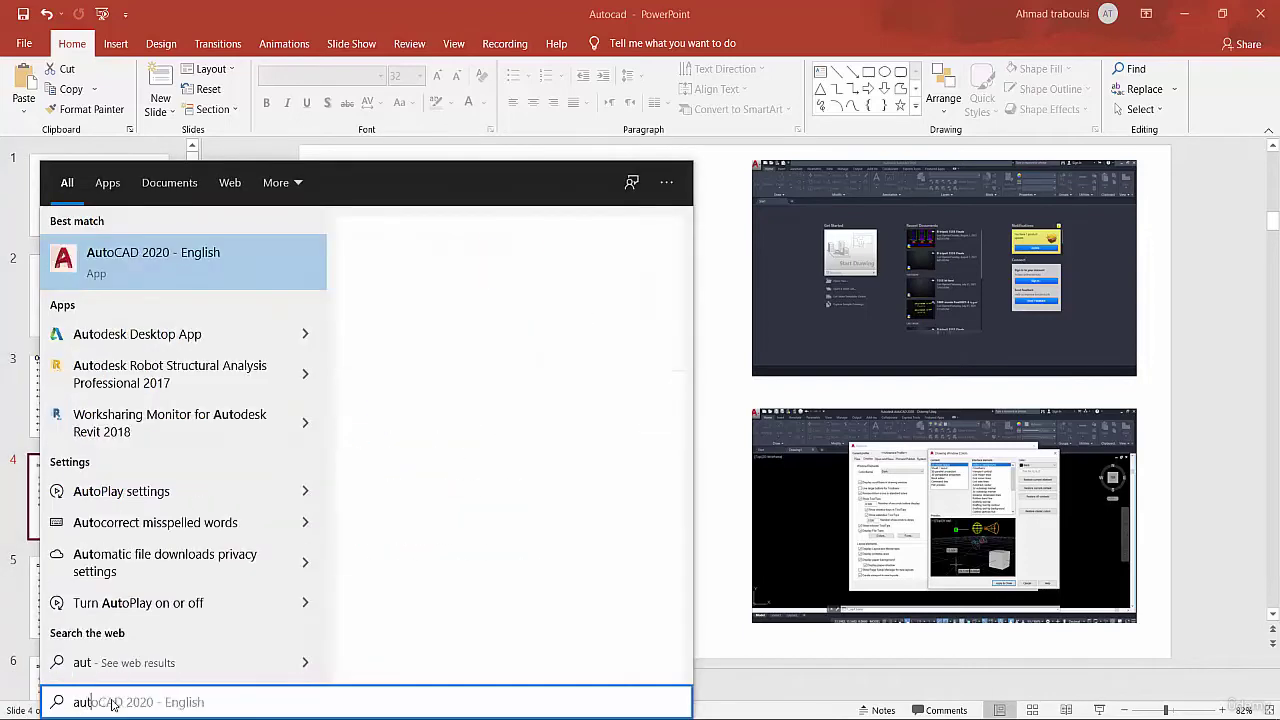
{"action": "left_click", "coordinate": [157, 274]}
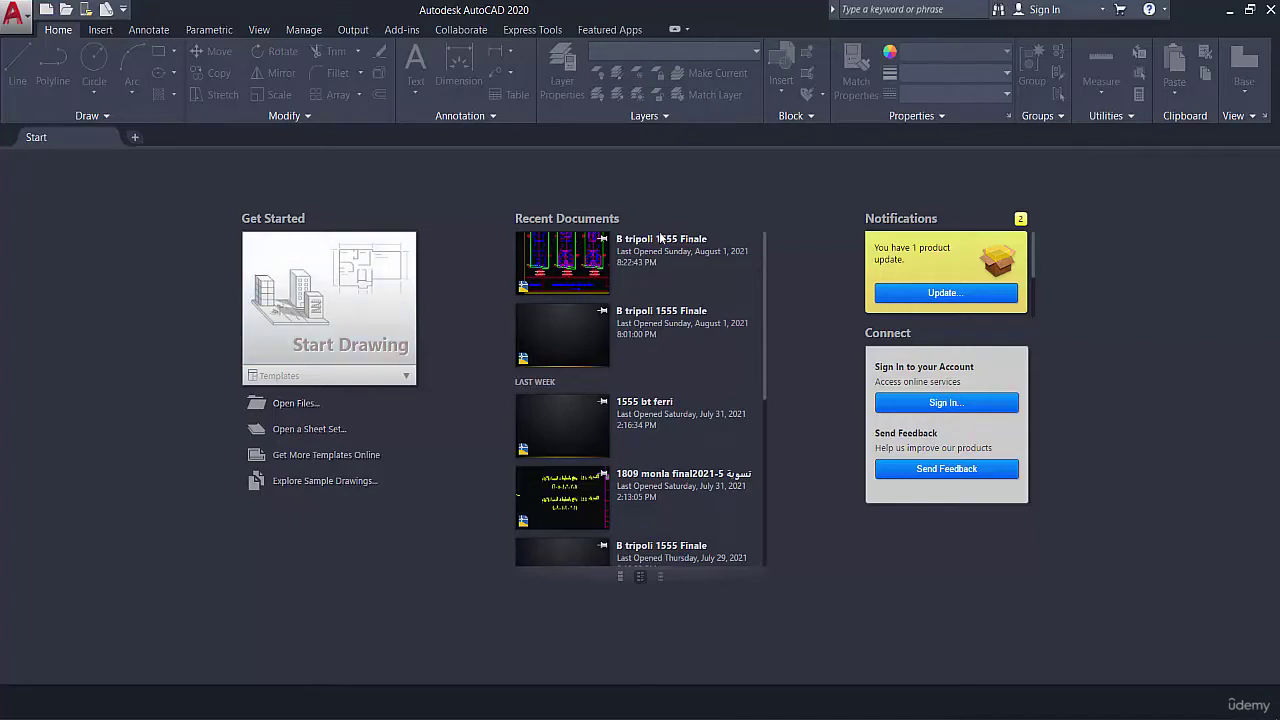
- Create Drawing1 from the Start Drawing tile on the Start tab
{"action": "left_click", "coordinate": [331, 327]}
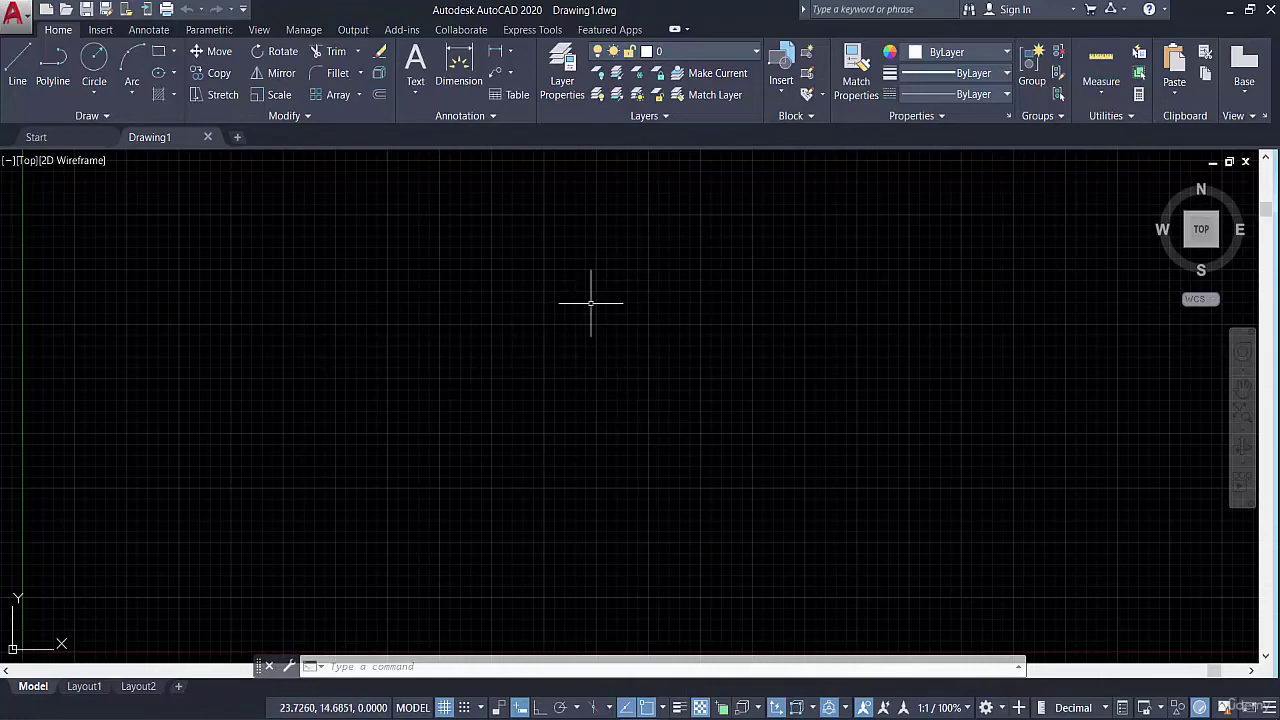
{"action": "scroll", "coordinate": [563, 341], "scroll_direction": "down", "scroll_amount": 3}
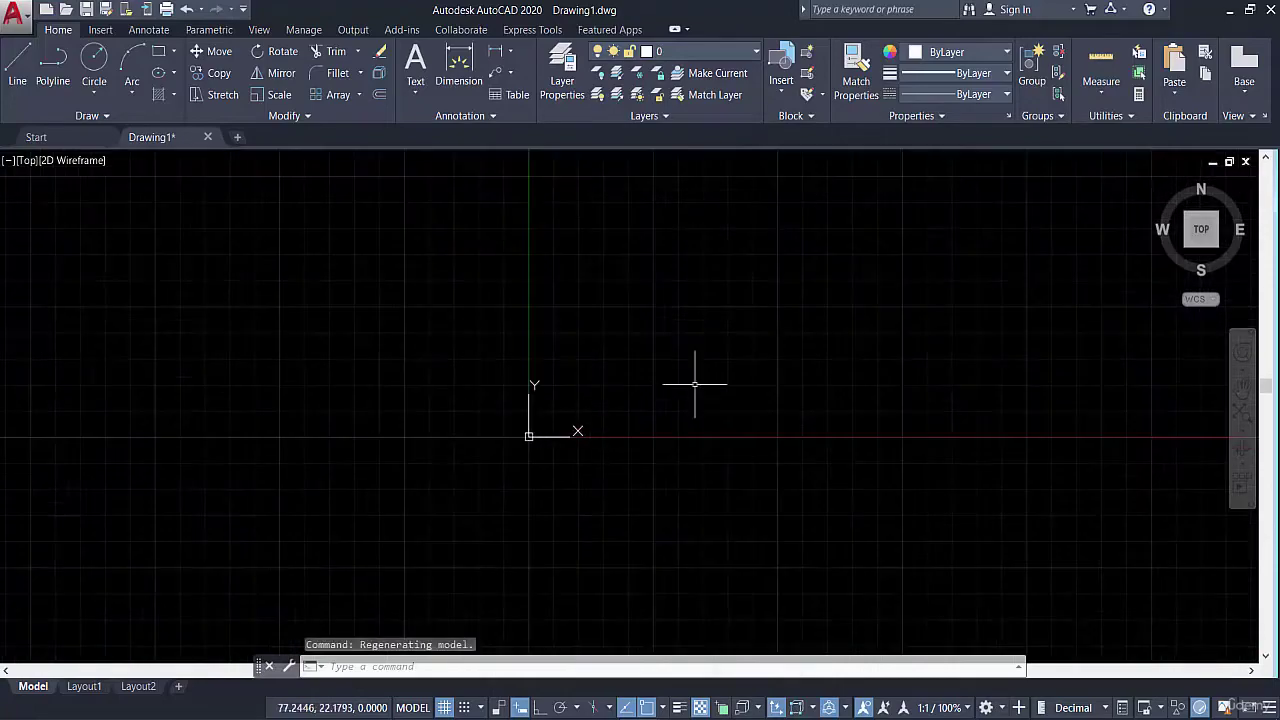
{"action": "scroll", "coordinate": [383, 381], "scroll_direction": "up", "scroll_amount": 2}
{"action": "scroll", "coordinate": [560, 391], "scroll_direction": "down", "scroll_amount": 2}
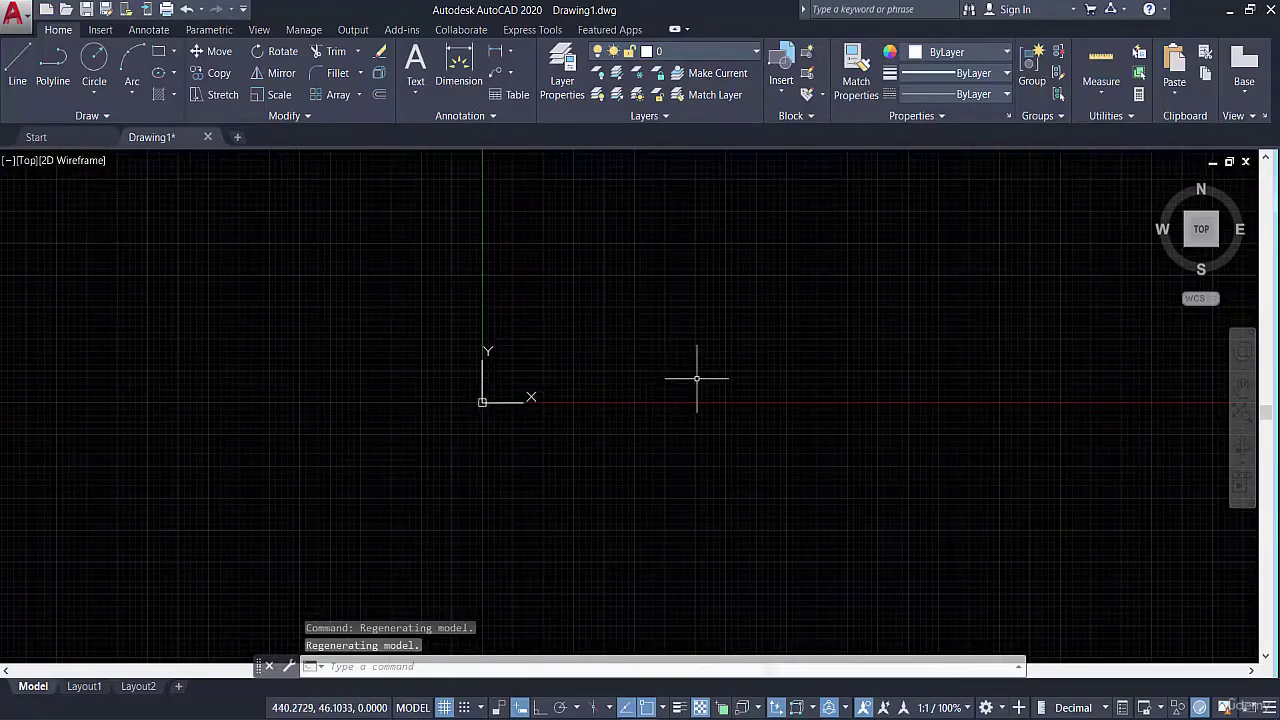
{"action": "scroll", "coordinate": [700, 366], "scroll_direction": "up", "scroll_amount": 4}
{"action": "scroll", "coordinate": [685, 352], "scroll_direction": "down", "scroll_amount": 4}
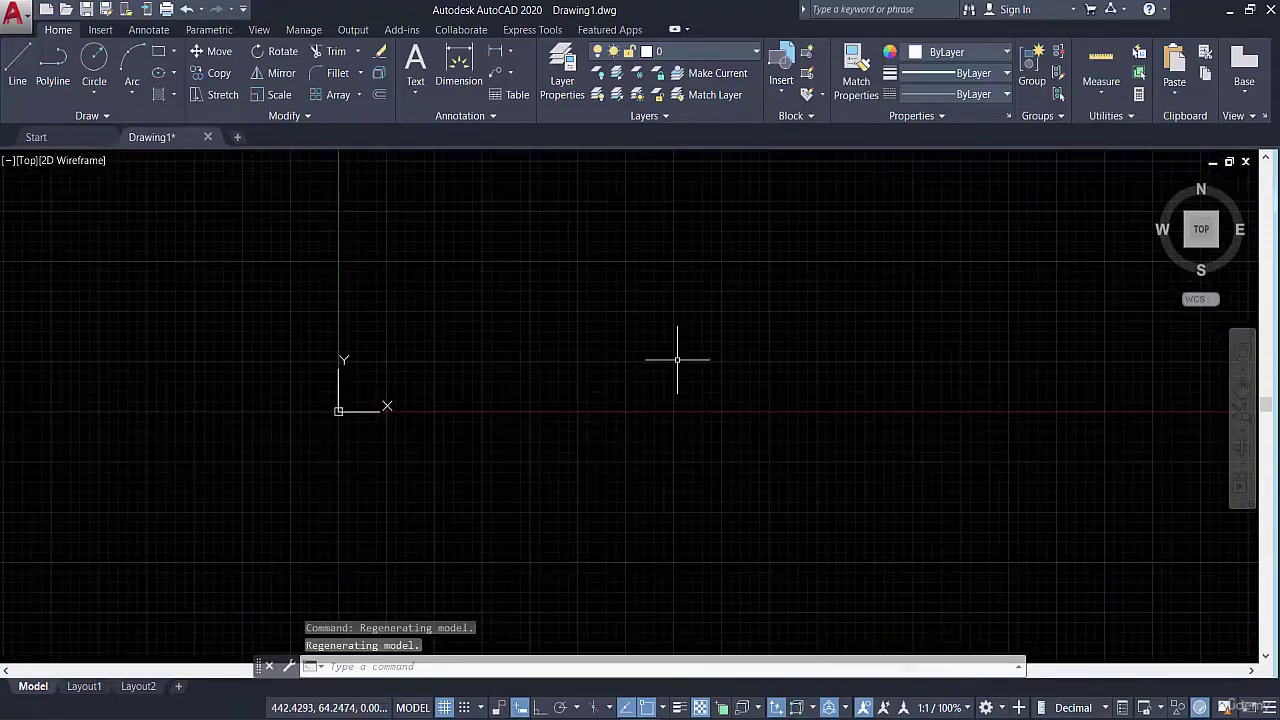
{"action": "scroll", "coordinate": [700, 352], "scroll_direction": "up", "scroll_amount": 3}
{"action": "scroll", "coordinate": [751, 323], "scroll_direction": "up", "scroll_amount": 4}
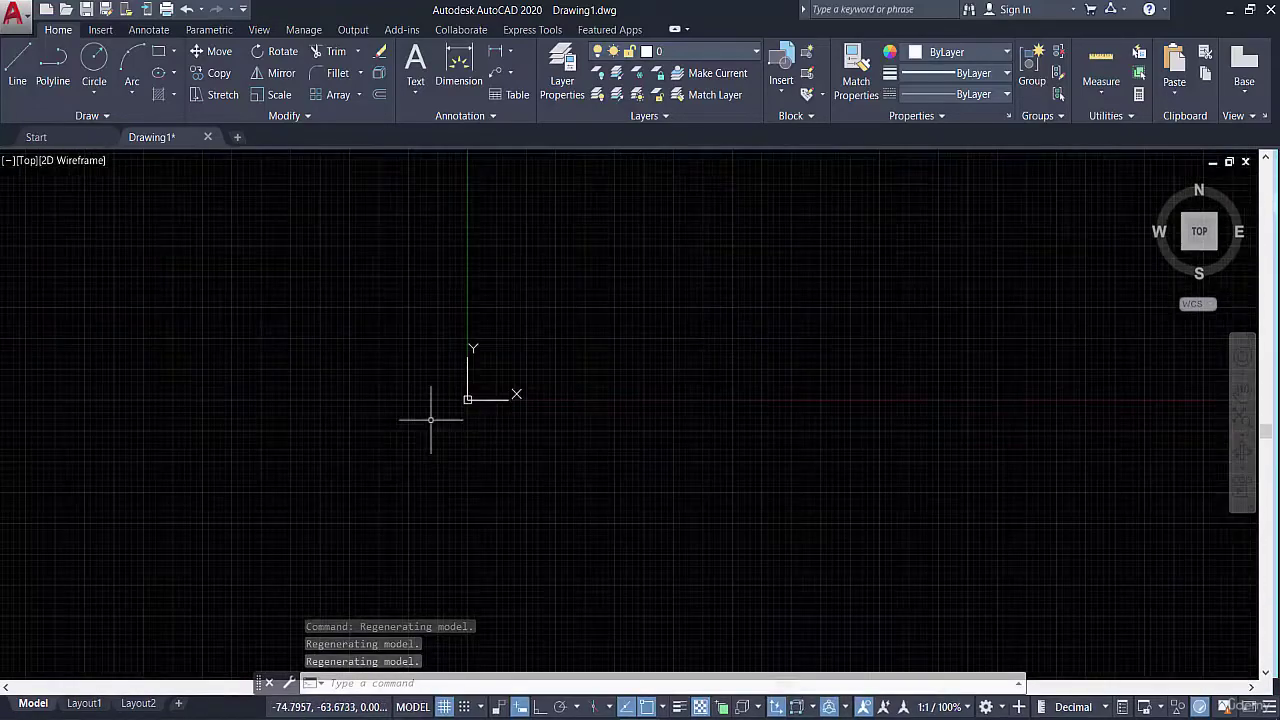
{"action": "mouse_move", "coordinate": [980, 277]}
{"action": "middle_mouse_down"}
{"action": "mouse_move", "coordinate": [786, 406]}
{"action": "mouse_move", "coordinate": [809, 406]}
{"action": "middle_mouse_up"}
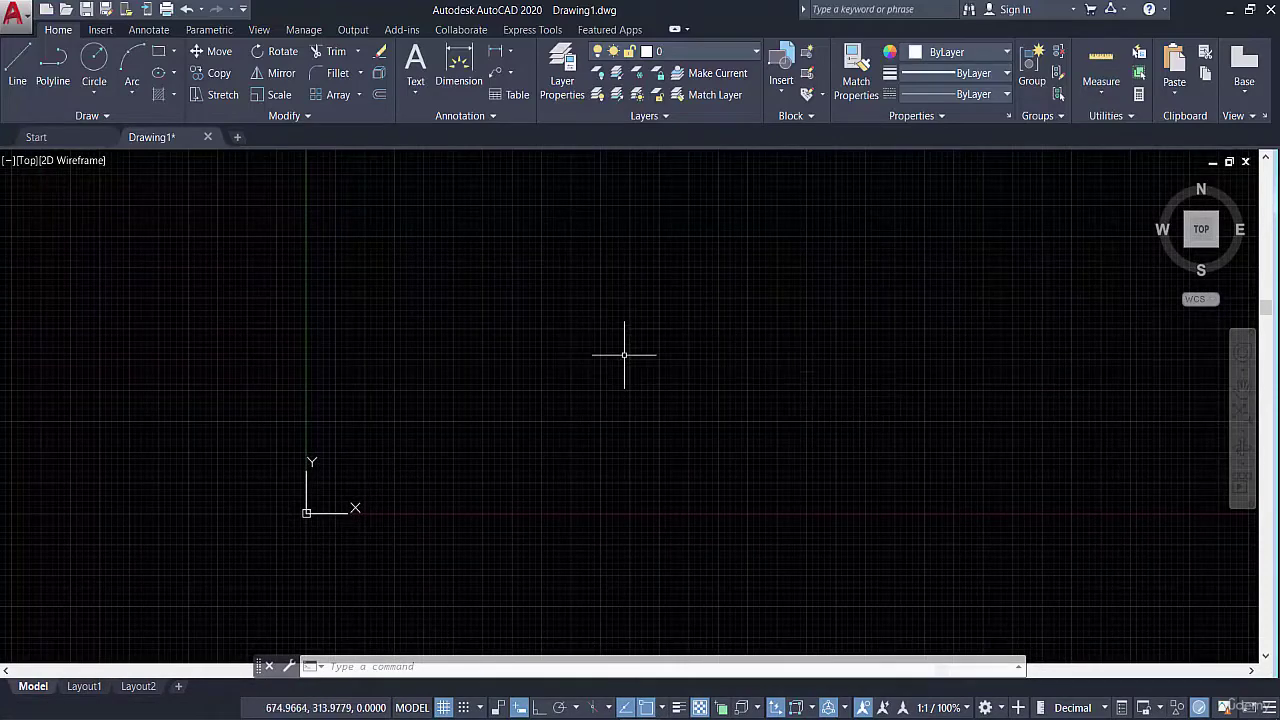
{"action": "scroll", "coordinate": [290, 517], "scroll_direction": "up", "scroll_amount": 1}
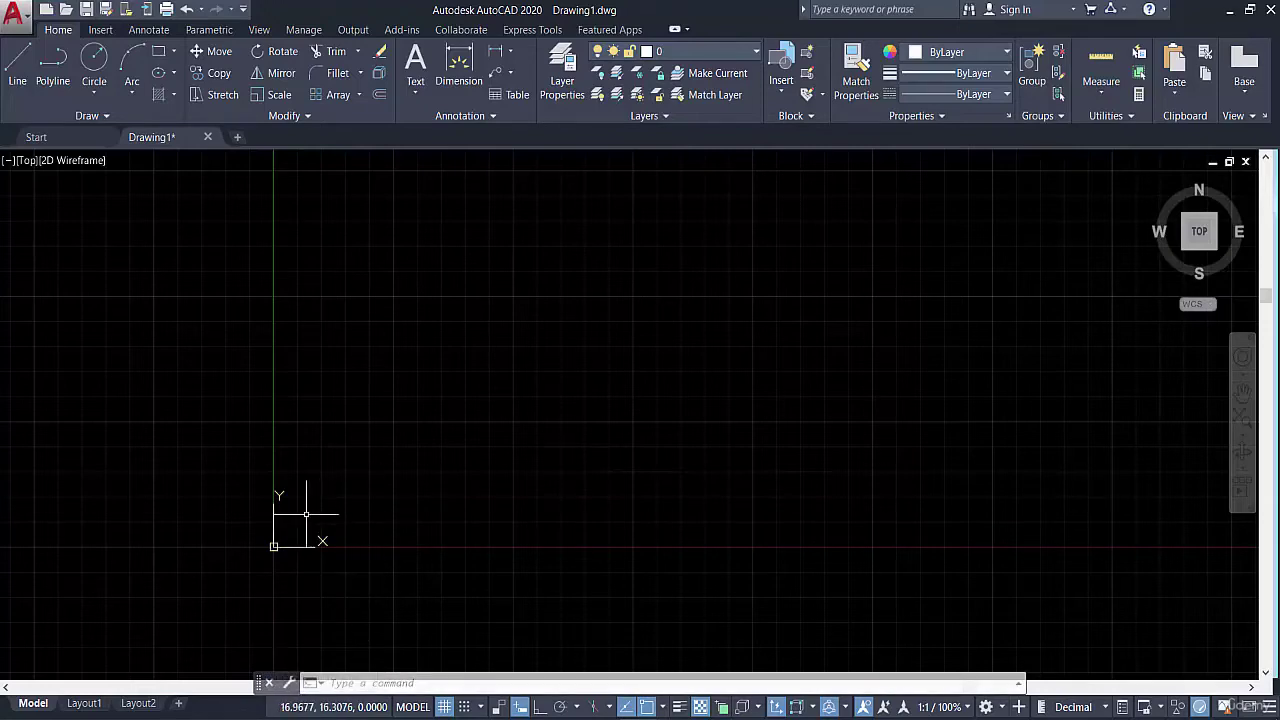
{"action": "scroll", "coordinate": [276, 520], "scroll_direction": "up", "scroll_amount": 3}
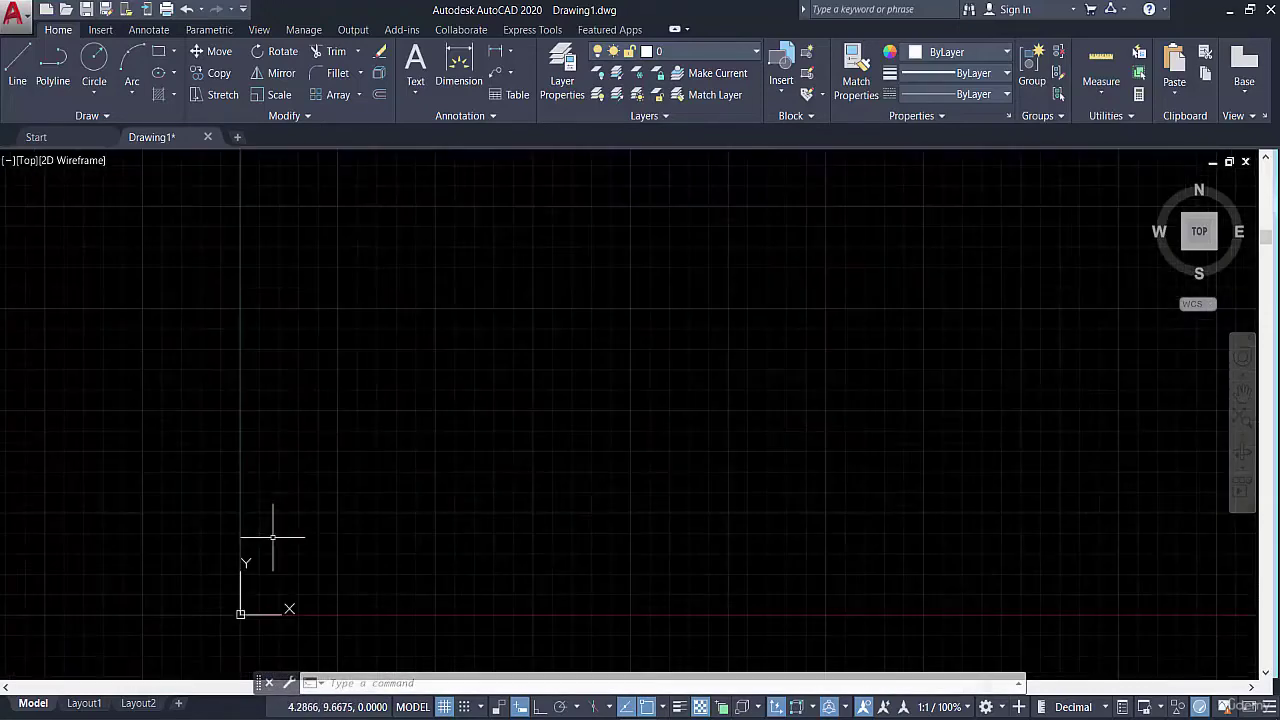
{"action": "scroll", "coordinate": [249, 600], "scroll_direction": "up", "scroll_amount": 3}
{"action": "scroll", "coordinate": [249, 621], "scroll_direction": "up", "scroll_amount": 3}
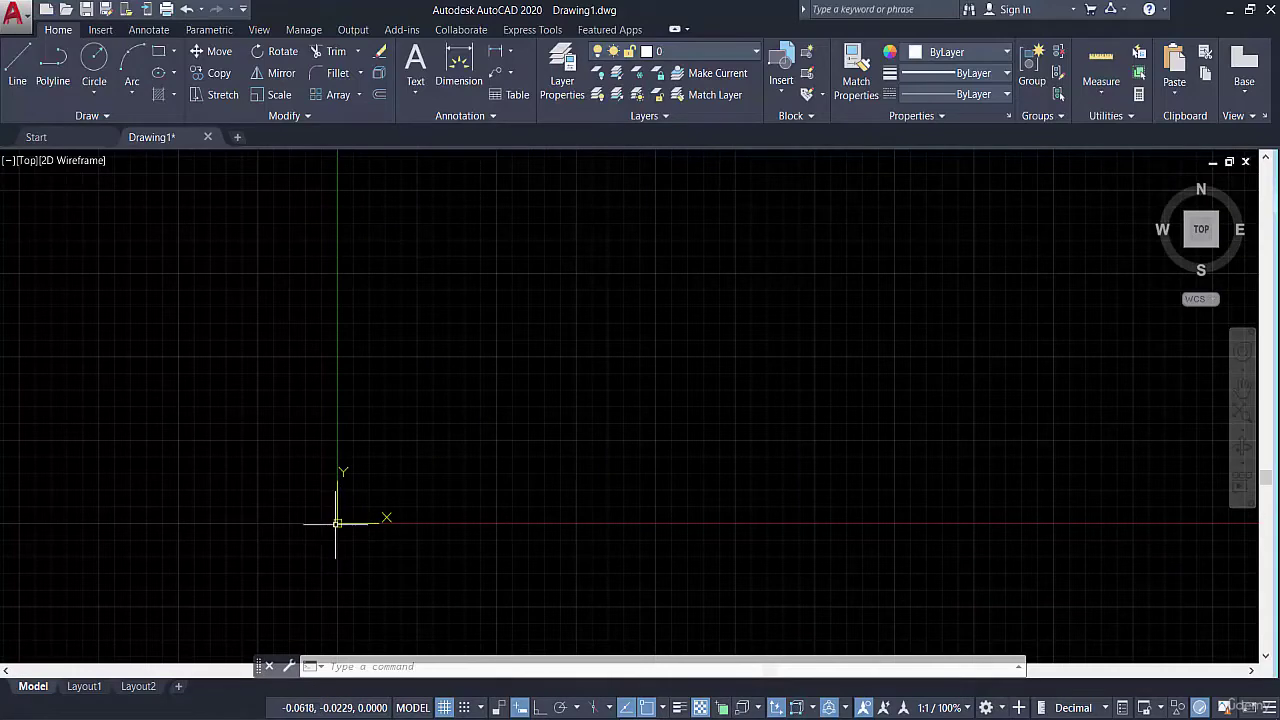
{"action": "scroll", "coordinate": [420, 518], "scroll_direction": "down", "scroll_amount": 3}
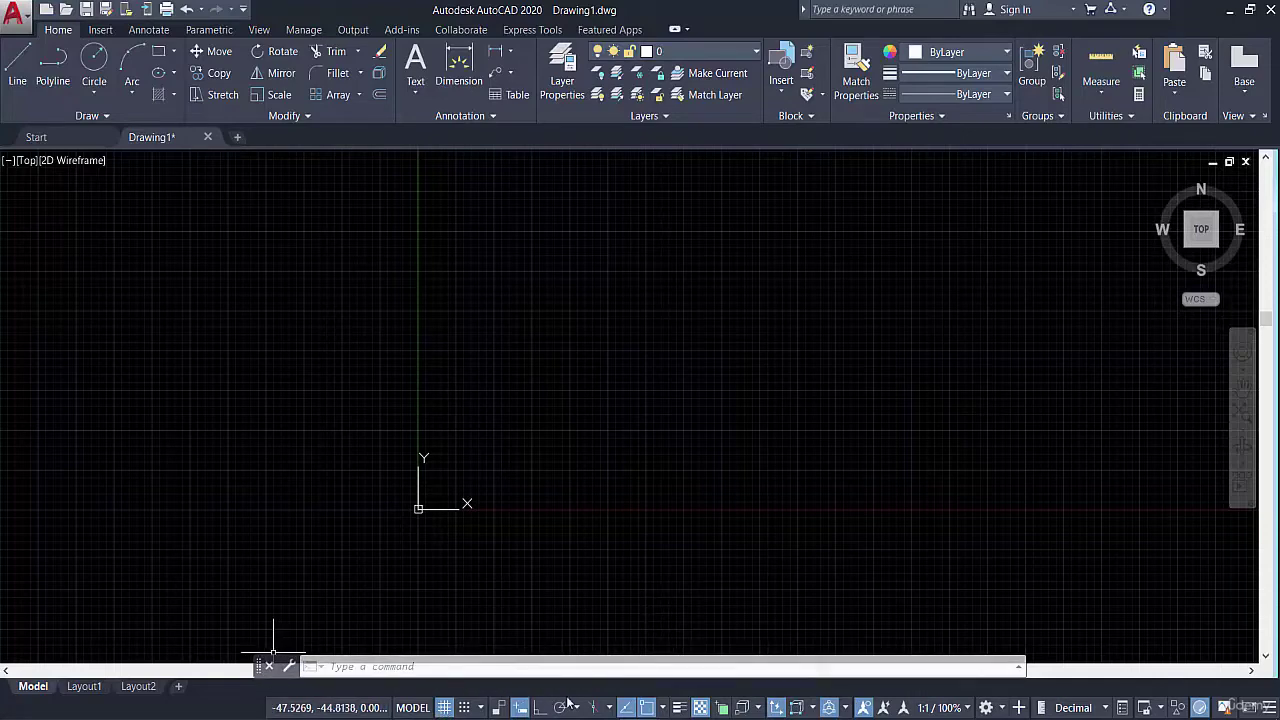
- Turn off the grid from the status bar and pan the view downward
{"action": "left_click", "coordinate": [444, 707]}
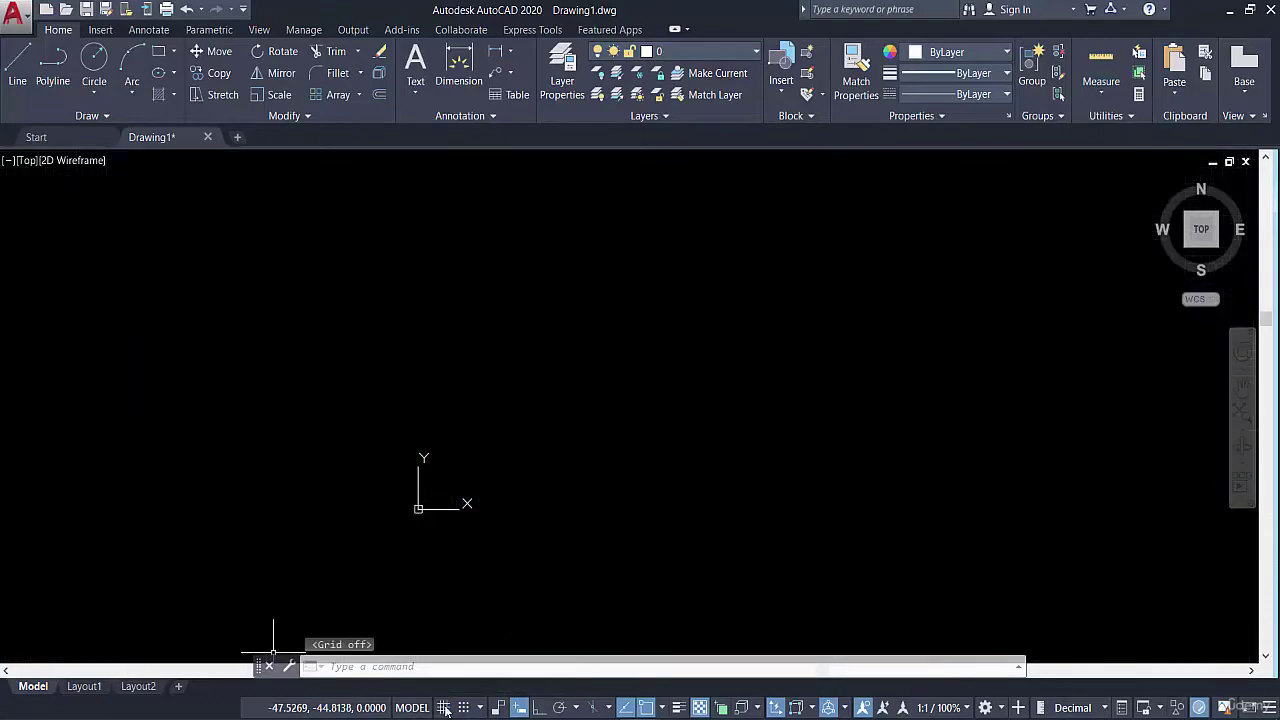
{"action": "mouse_move", "coordinate": [488, 509]}
{"action": "middle_mouse_down"}
{"action": "mouse_move", "coordinate": [674, 400]}
{"action": "mouse_move", "coordinate": [566, 474]}
{"action": "middle_mouse_up"}
{"action": "middle_click_drag", "start_coordinate": [629, 336], "coordinate": [587, 449]}
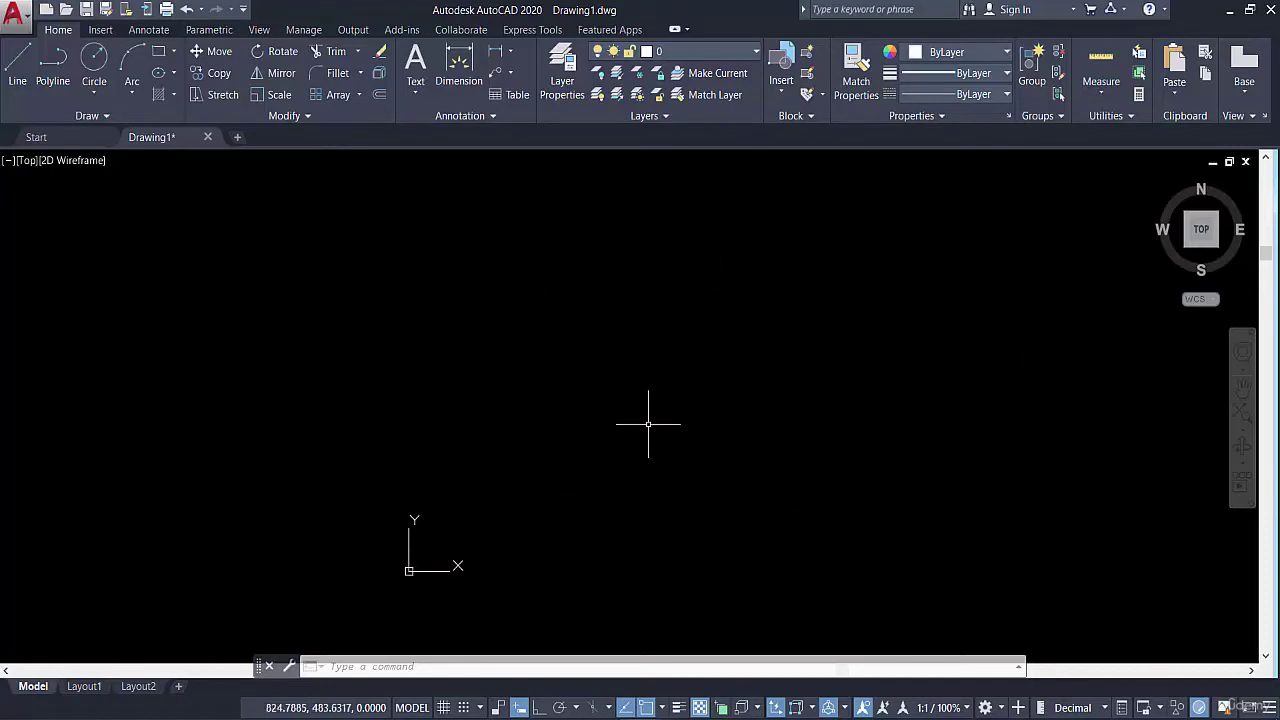
{"action": "middle_click_drag", "start_coordinate": [766, 400], "coordinate": [734, 403]}
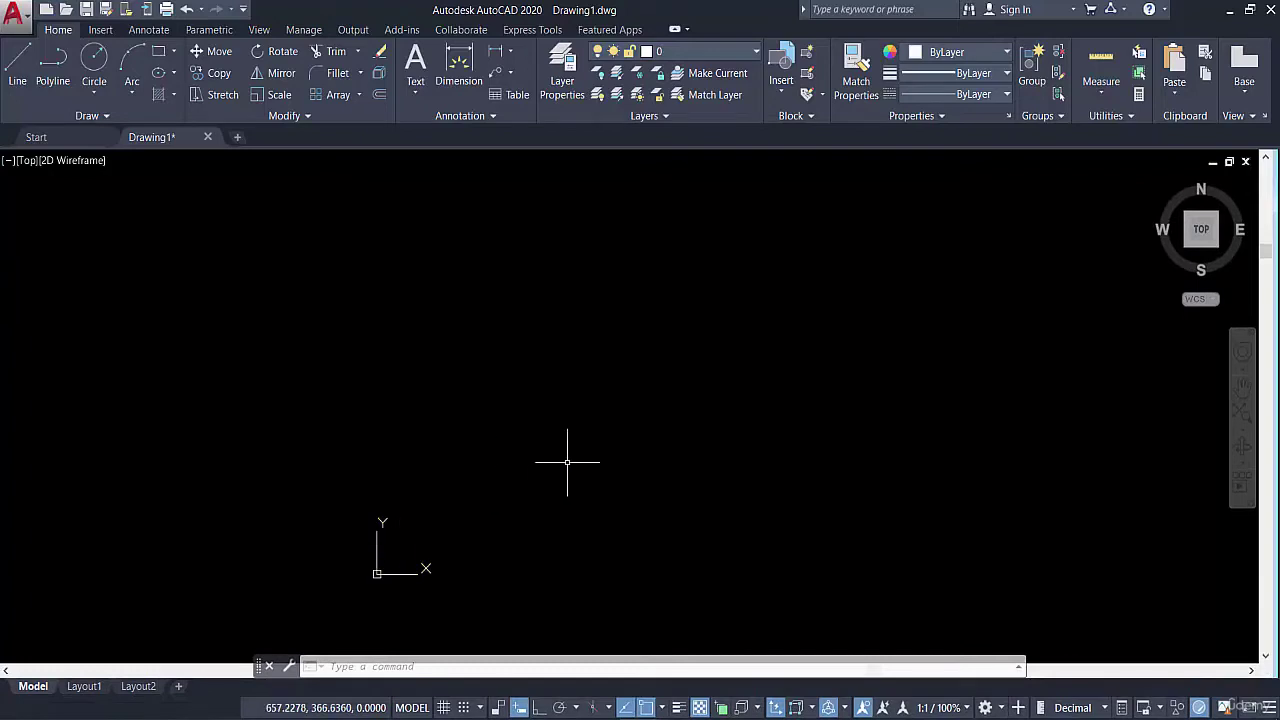
{"action": "left_click", "coordinate": [443, 707]}
{"action": "left_click", "coordinate": [443, 707]}
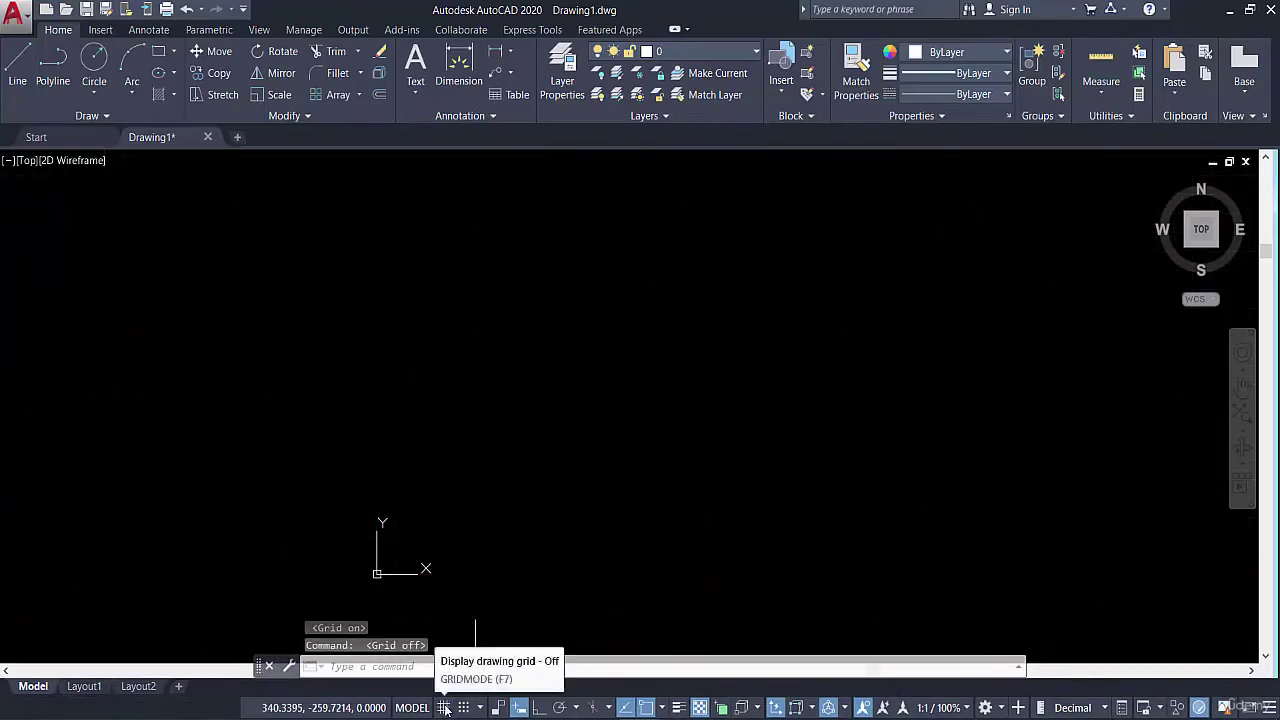
{"action": "left_click", "coordinate": [15, 18]}
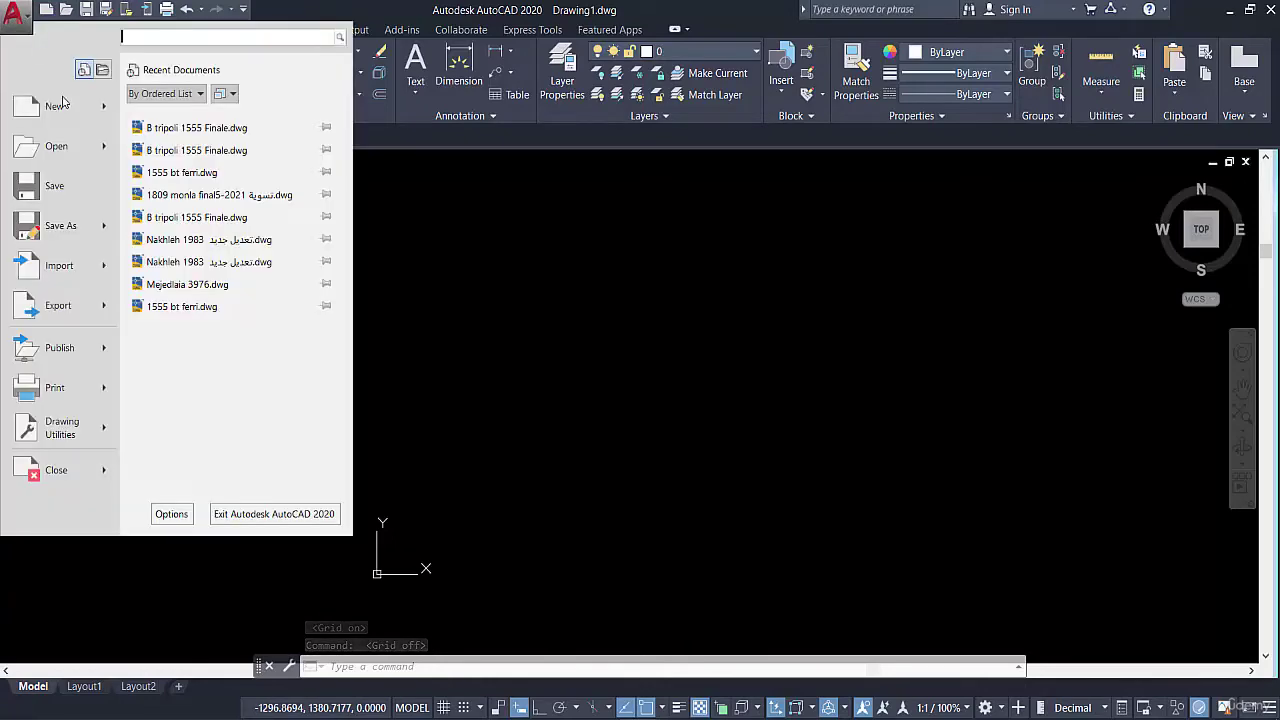
{"action": "left_click", "coordinate": [173, 515]}
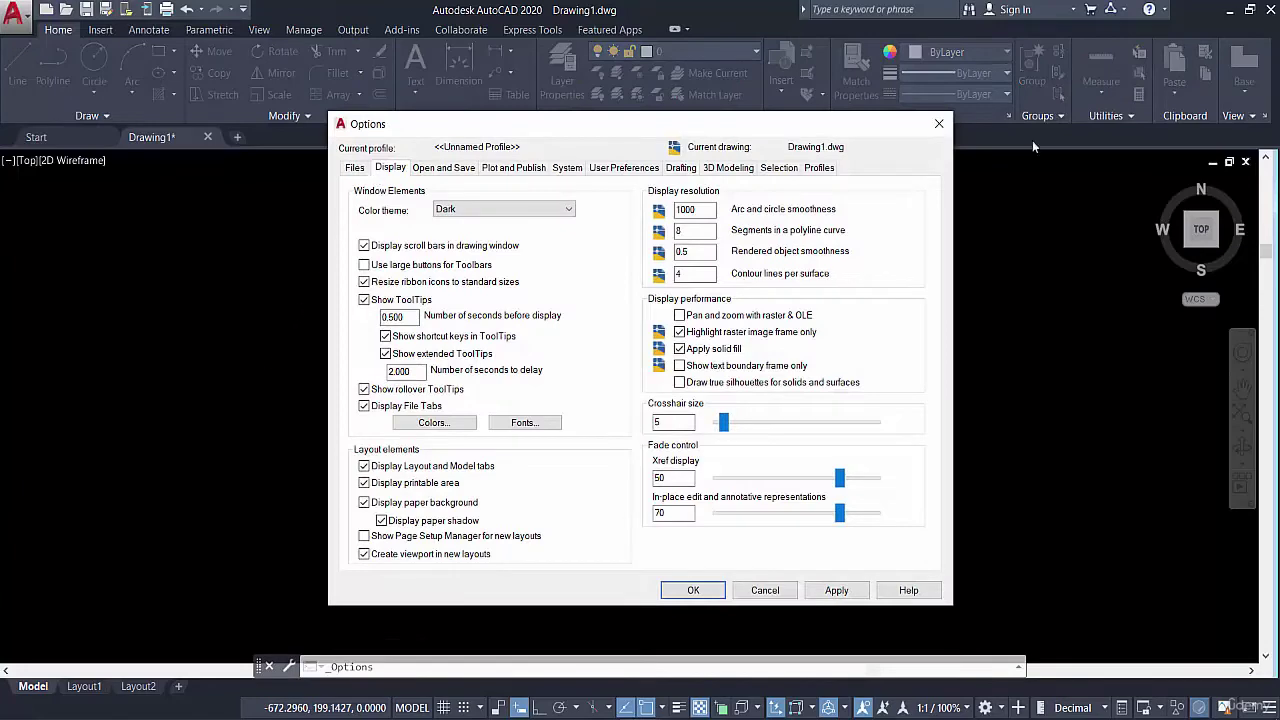
{"action": "left_click", "coordinate": [939, 123]}
{"action": "left_click", "coordinate": [15, 18]}
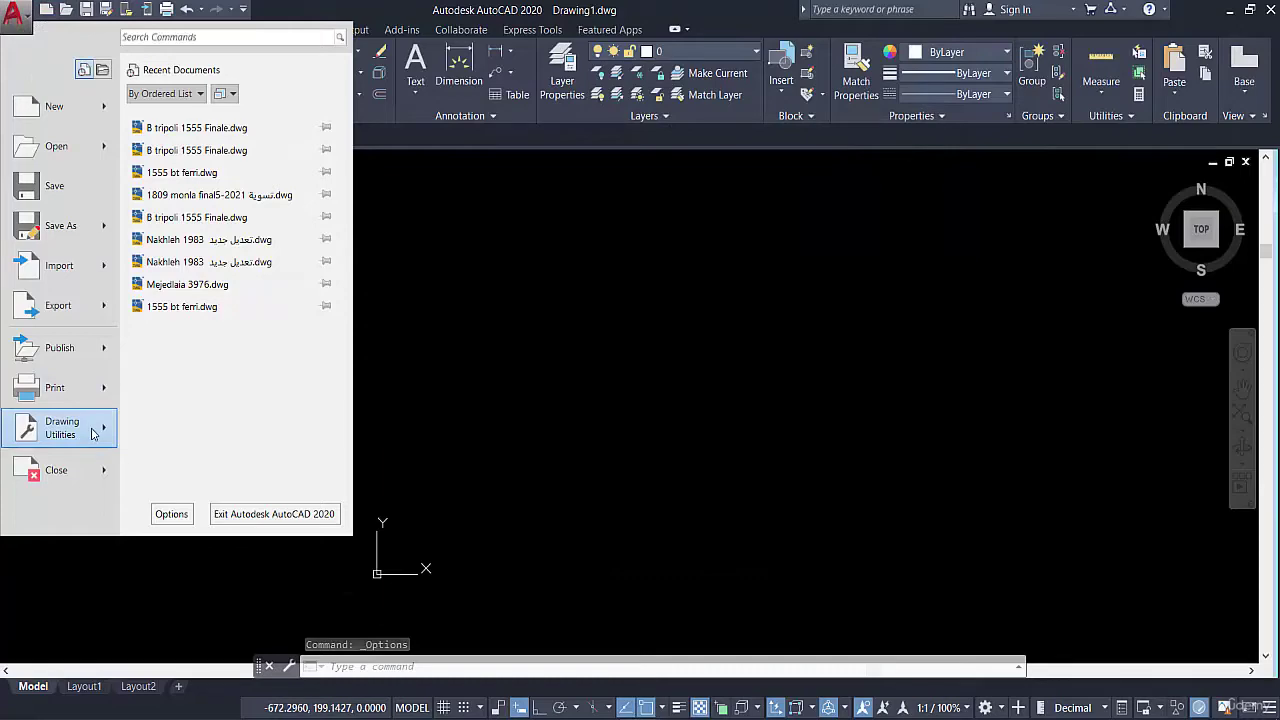
{"action": "mouse_move", "coordinate": [86, 432]}
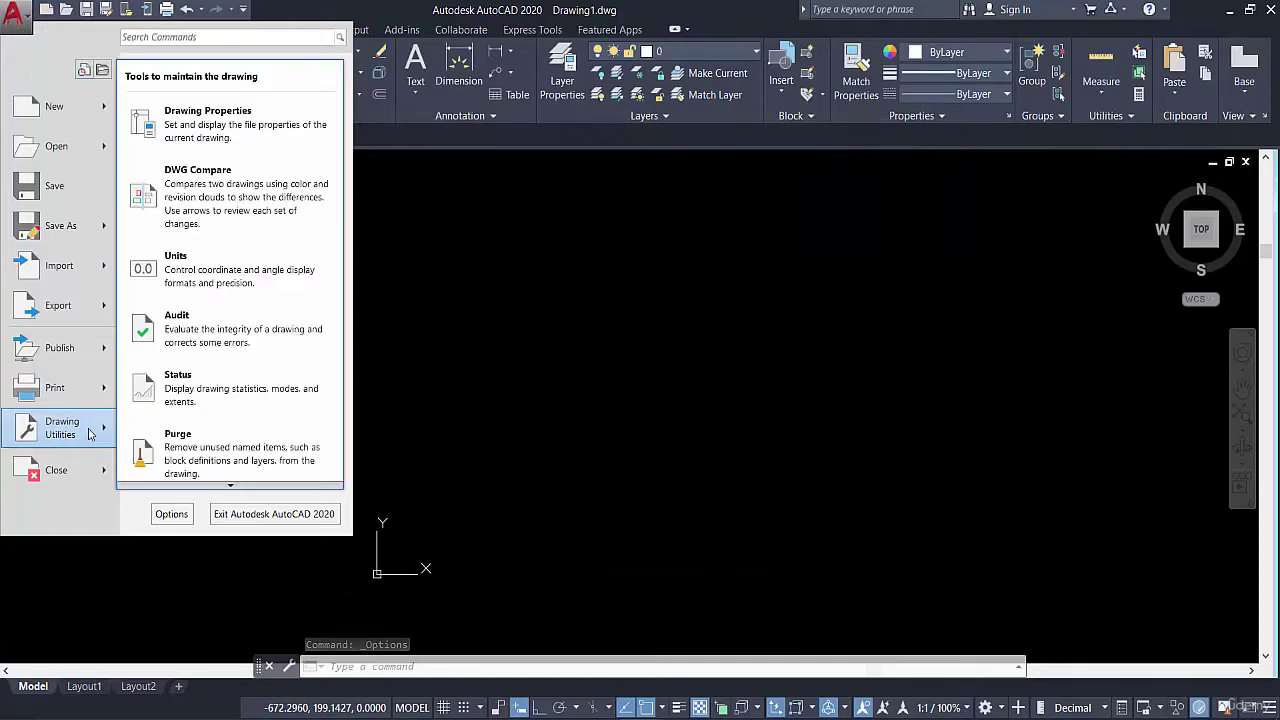
{"action": "left_click", "coordinate": [208, 271]}
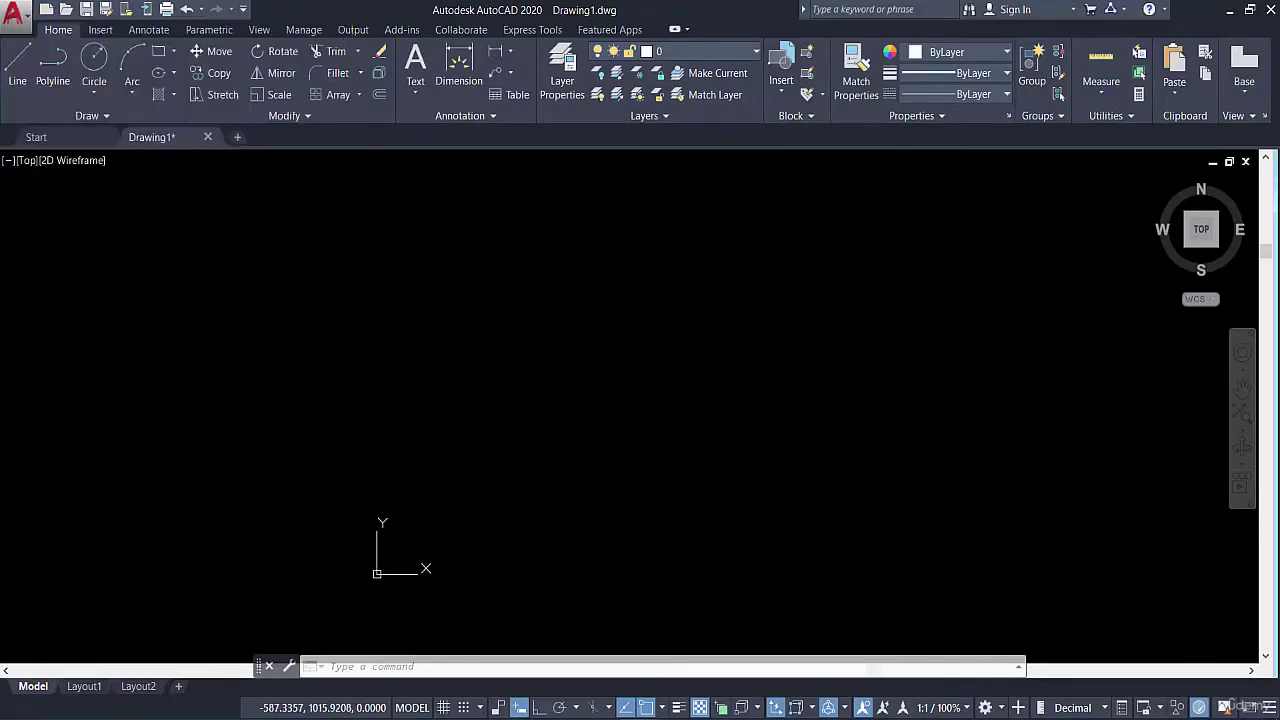
{"action": "left_click", "coordinate": [743, 415]}
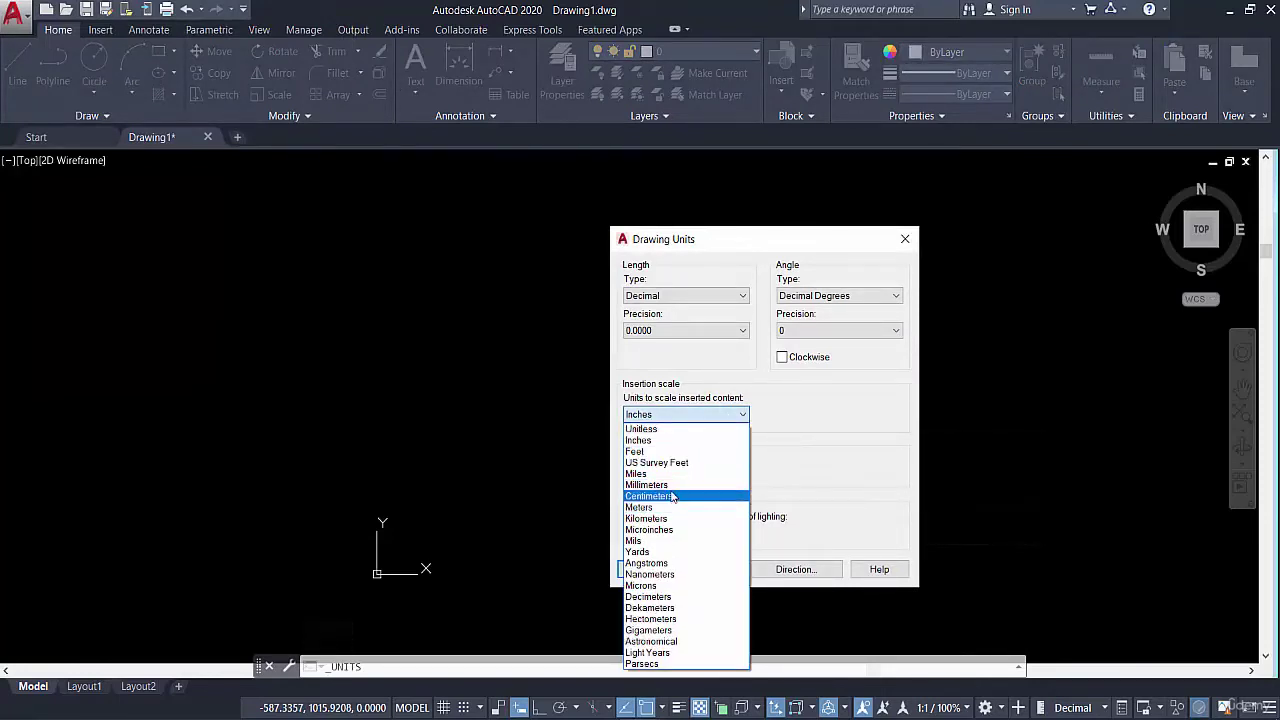
{"action": "left_click", "coordinate": [896, 463]}
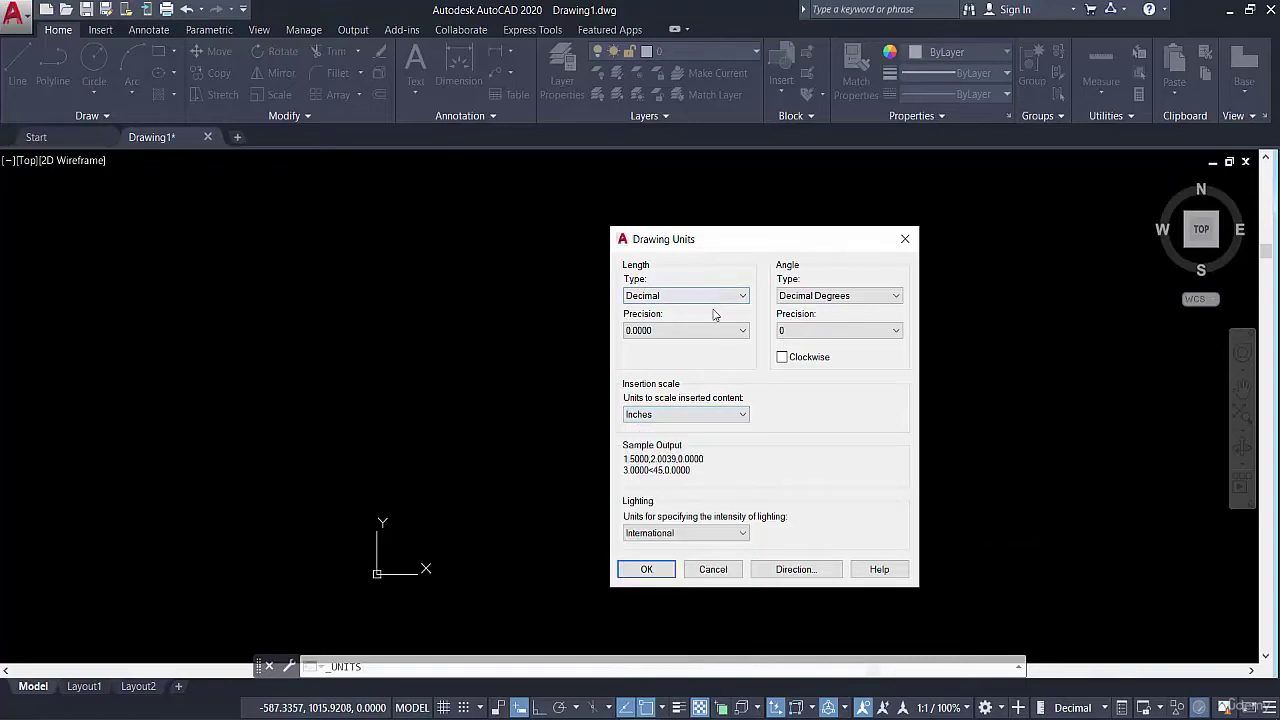
{"action": "left_click", "coordinate": [678, 296]}
{"action": "left_click", "coordinate": [673, 296]}
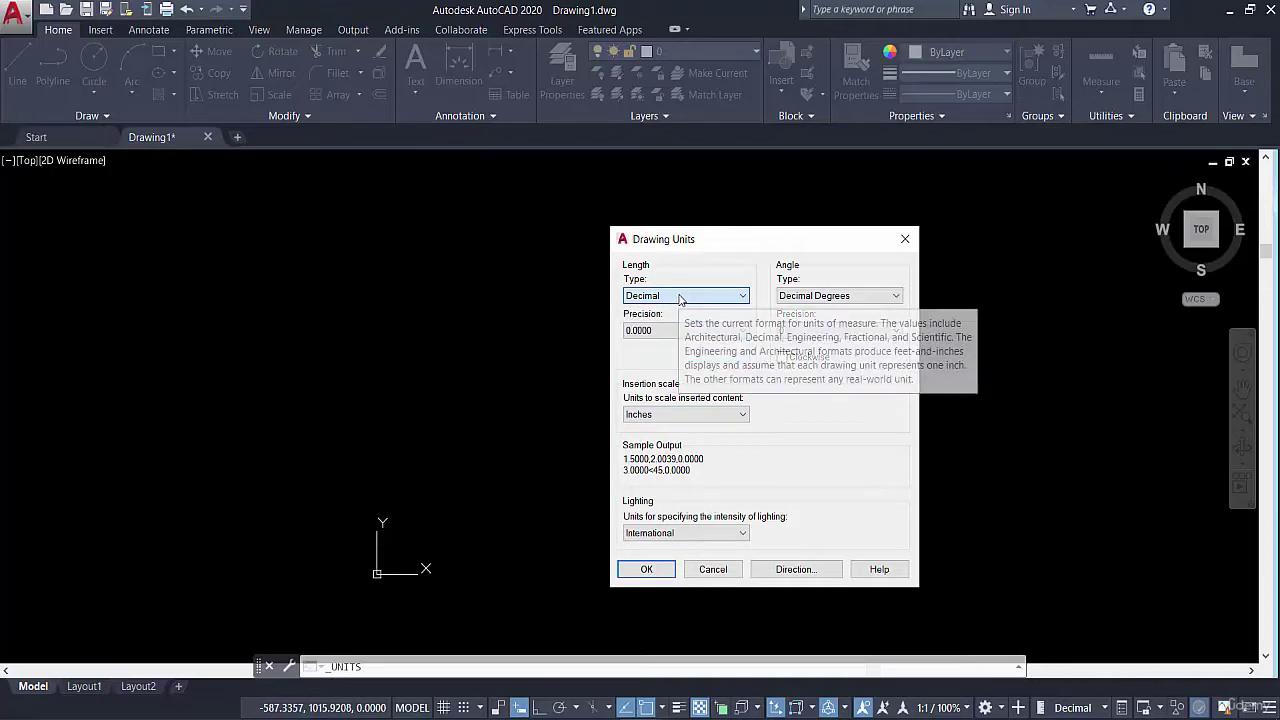
{"action": "left_click", "coordinate": [667, 296]}
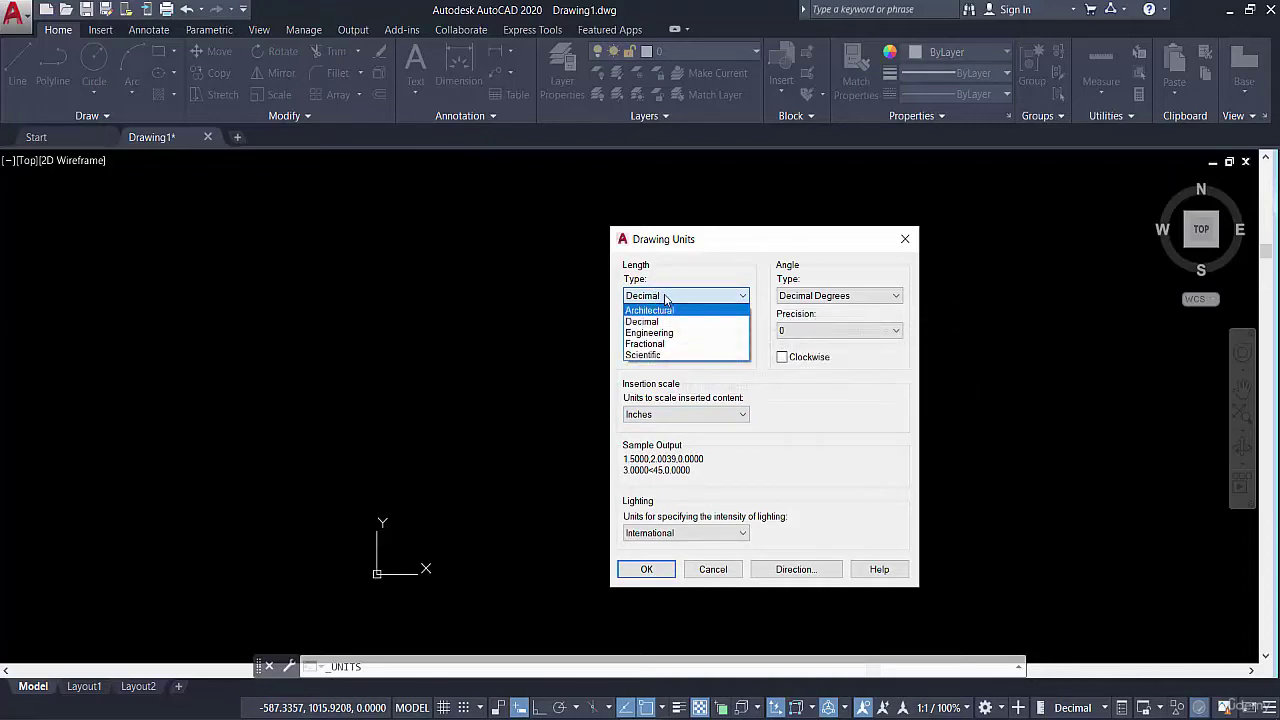
{"action": "left_click", "coordinate": [666, 296]}
{"action": "left_click", "coordinate": [656, 298]}
{"action": "left_click", "coordinate": [660, 297]}
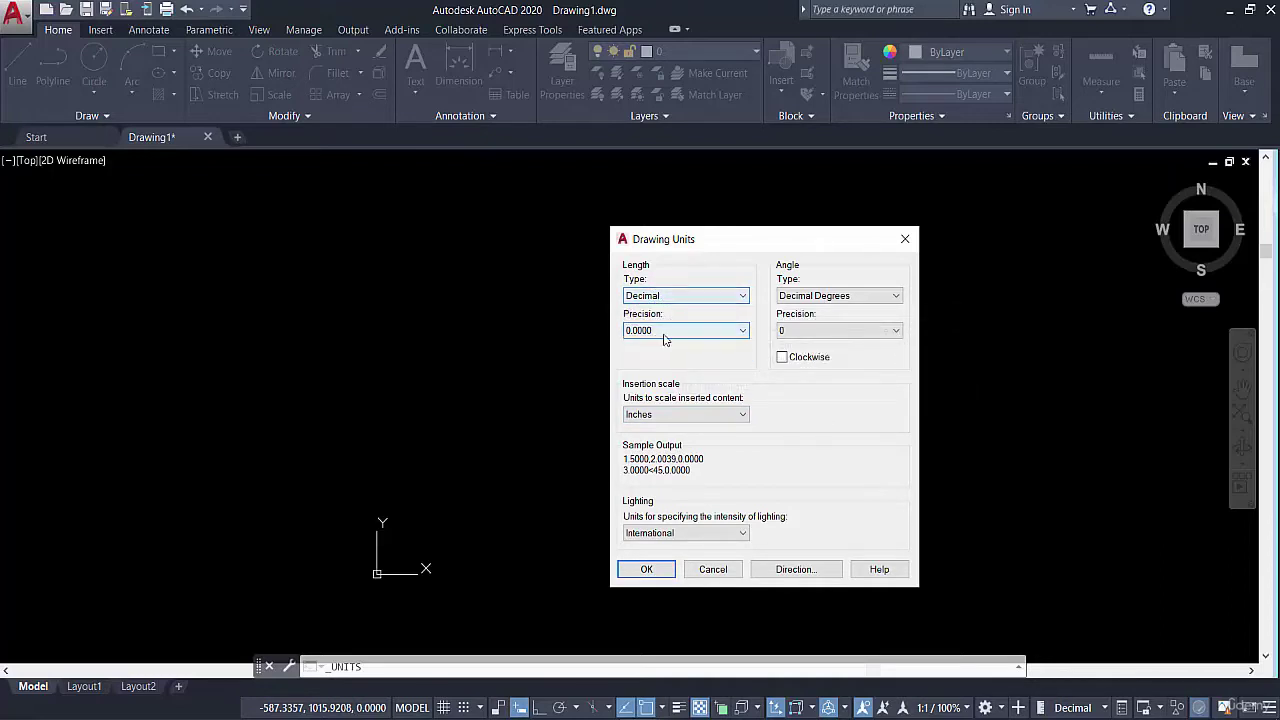
{"action": "left_click", "coordinate": [708, 331]}
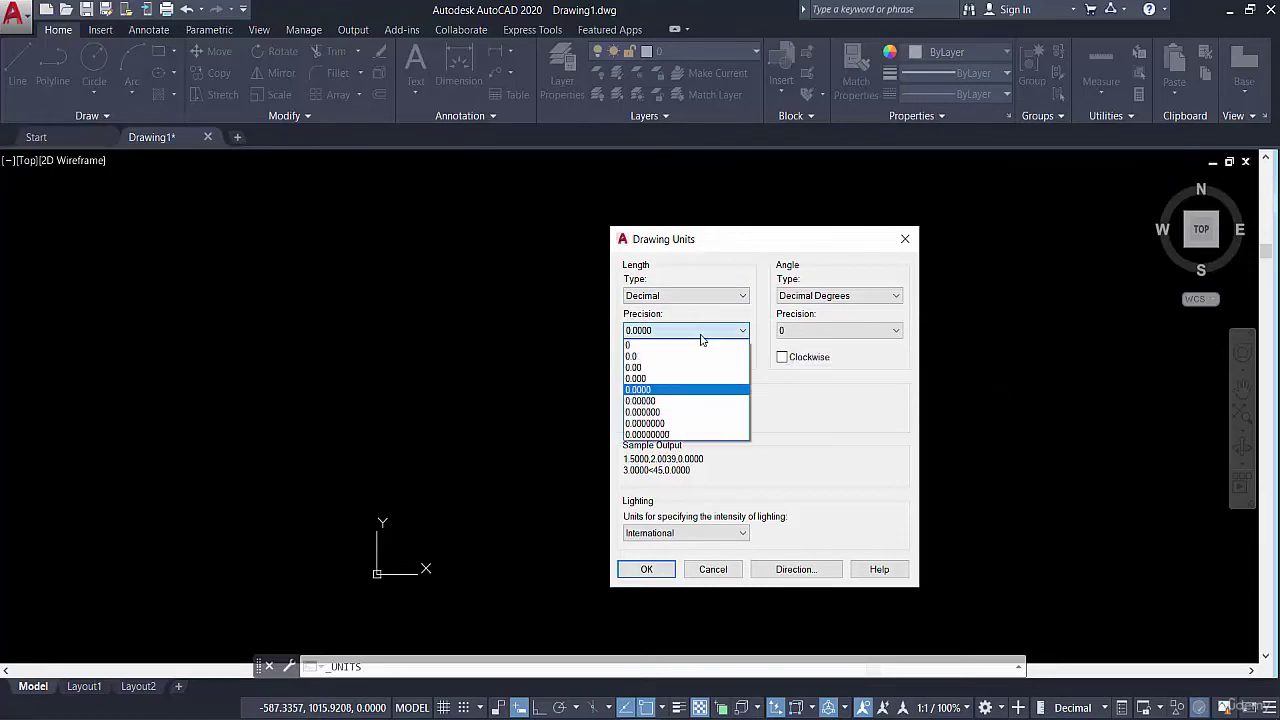
{"action": "left_click", "coordinate": [702, 336]}
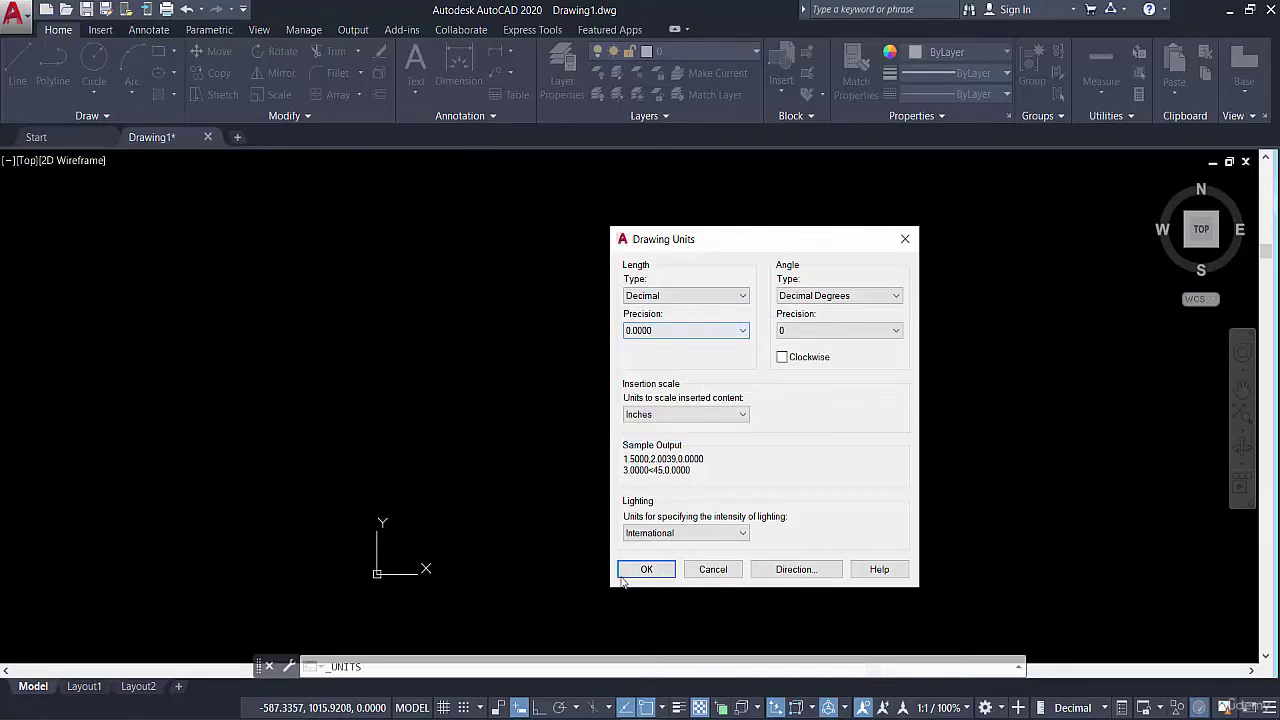
{"action": "left_click", "coordinate": [712, 571]}
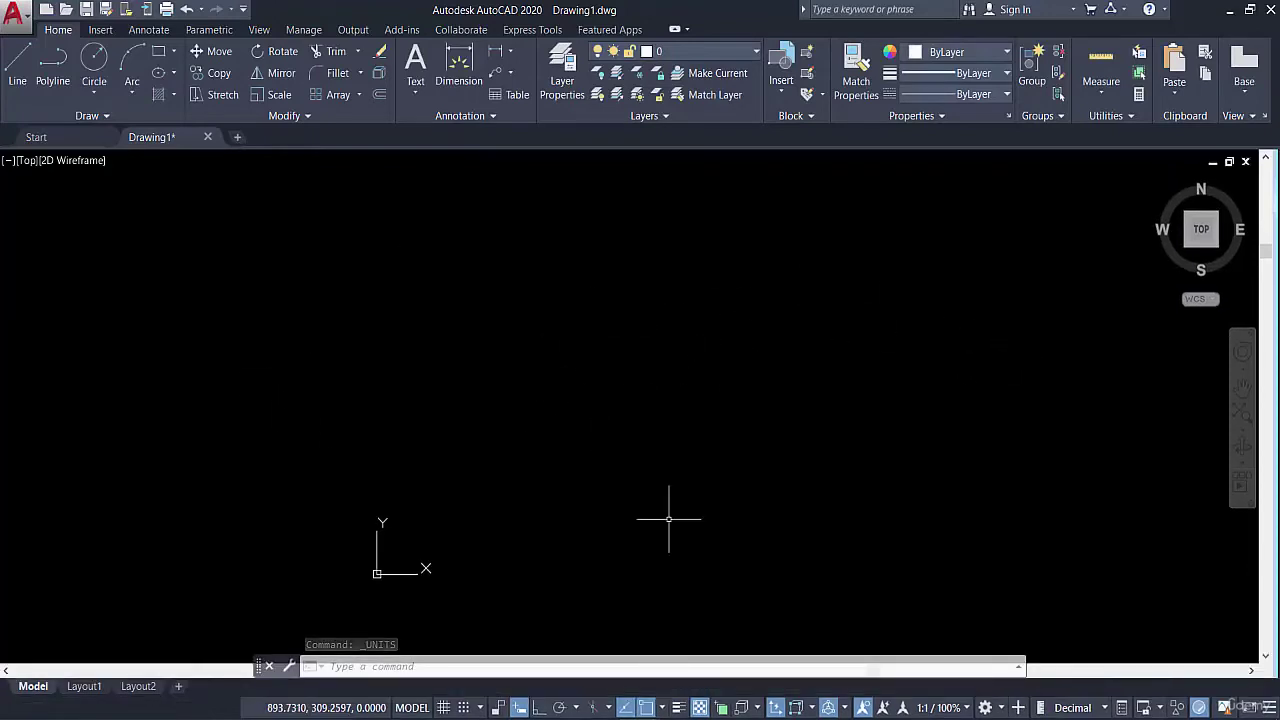
- Toggle the grid on and off, then set crosshair size to 39 in Options
{"action": "left_click", "coordinate": [443, 707]}
{"action": "left_click", "coordinate": [443, 707]}
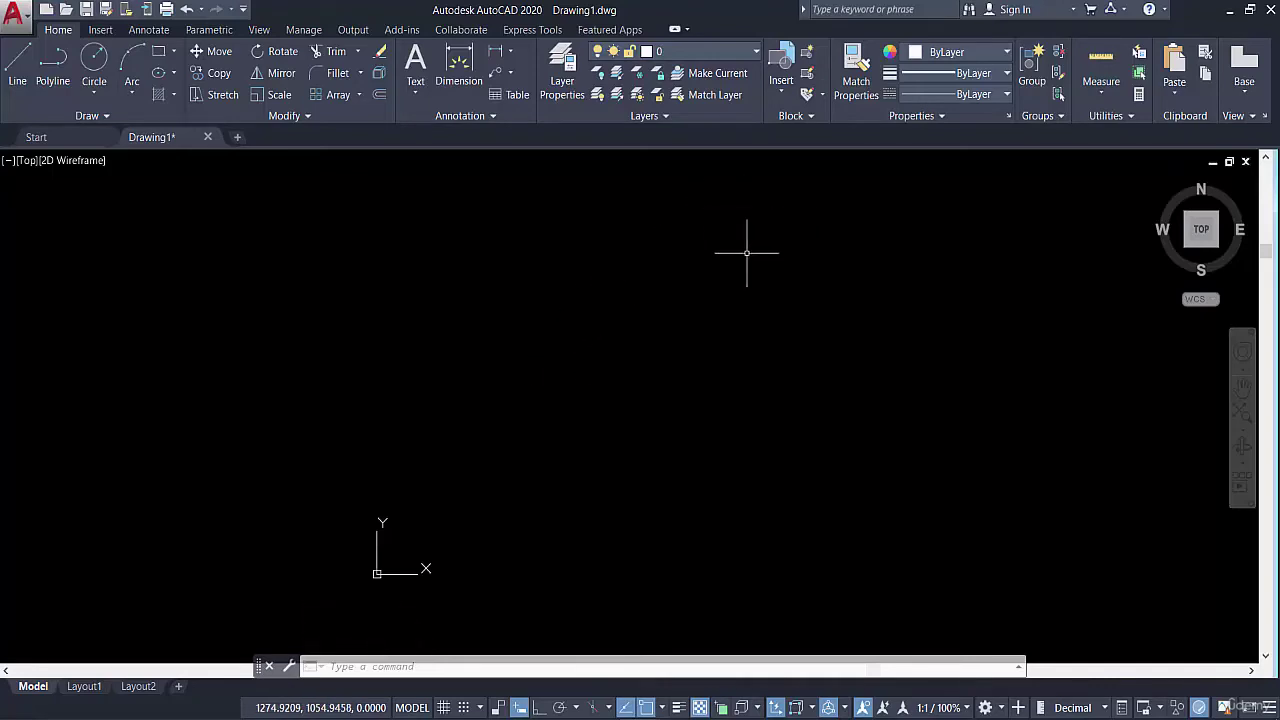
{"action": "right_click", "coordinate": [640, 253]}
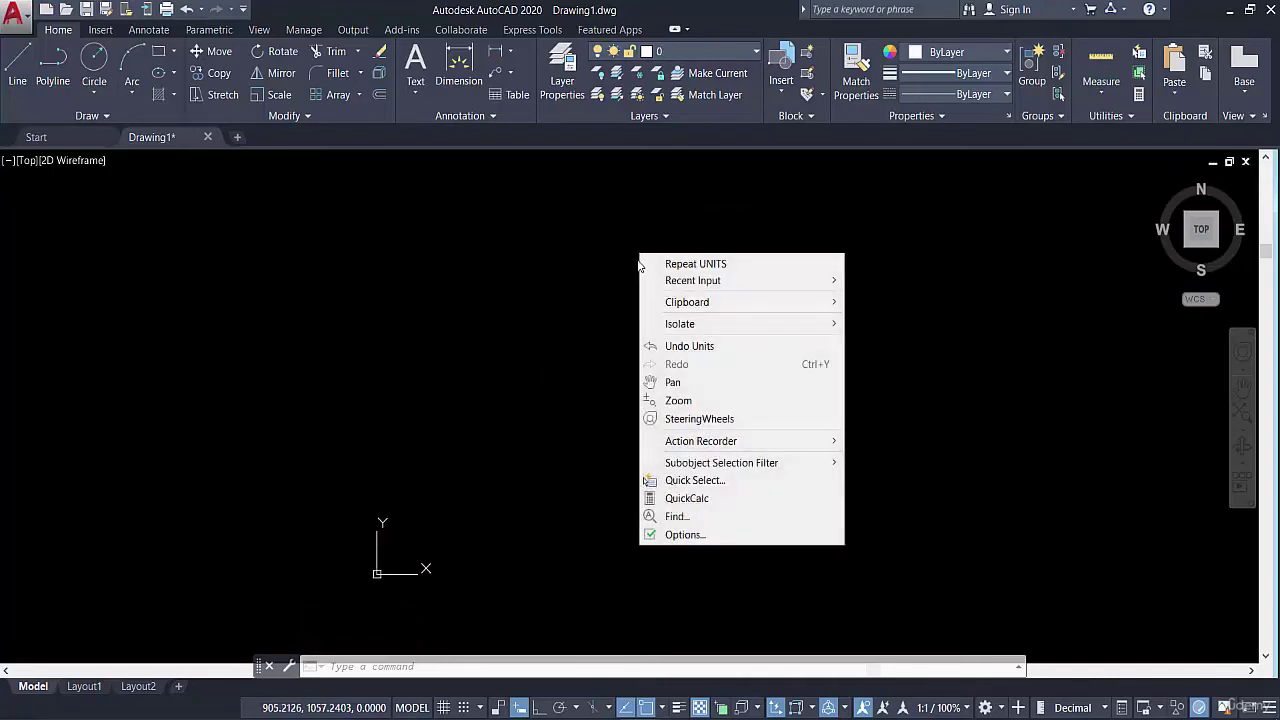
{"action": "left_click", "coordinate": [688, 534]}
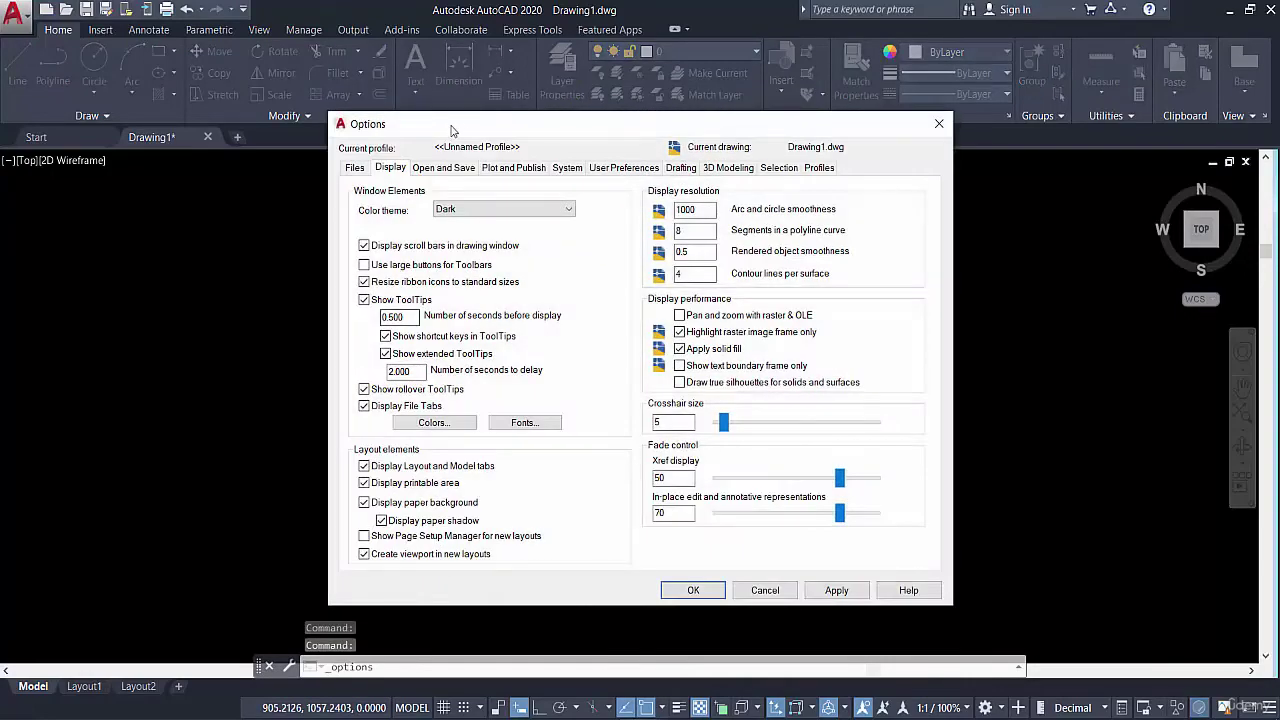
{"action": "left_click_drag", "start_coordinate": [450, 130], "coordinate": [570, 174]}
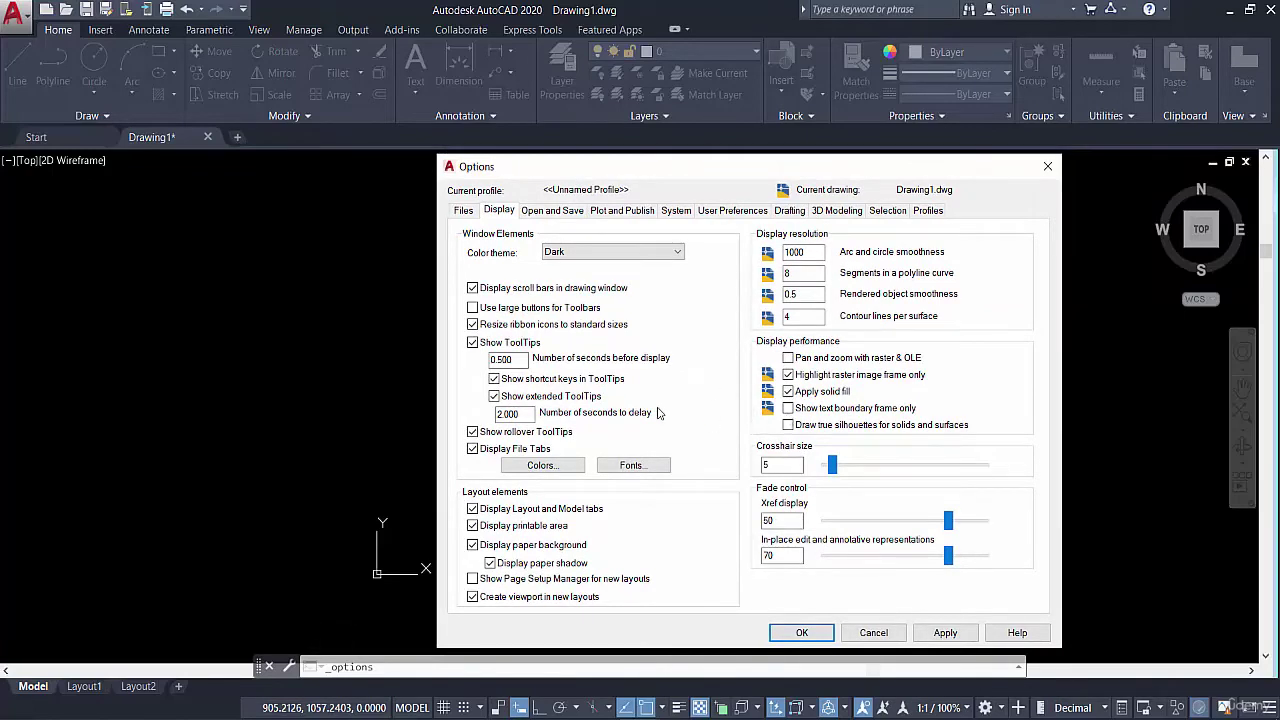
{"action": "left_click", "coordinate": [463, 211]}
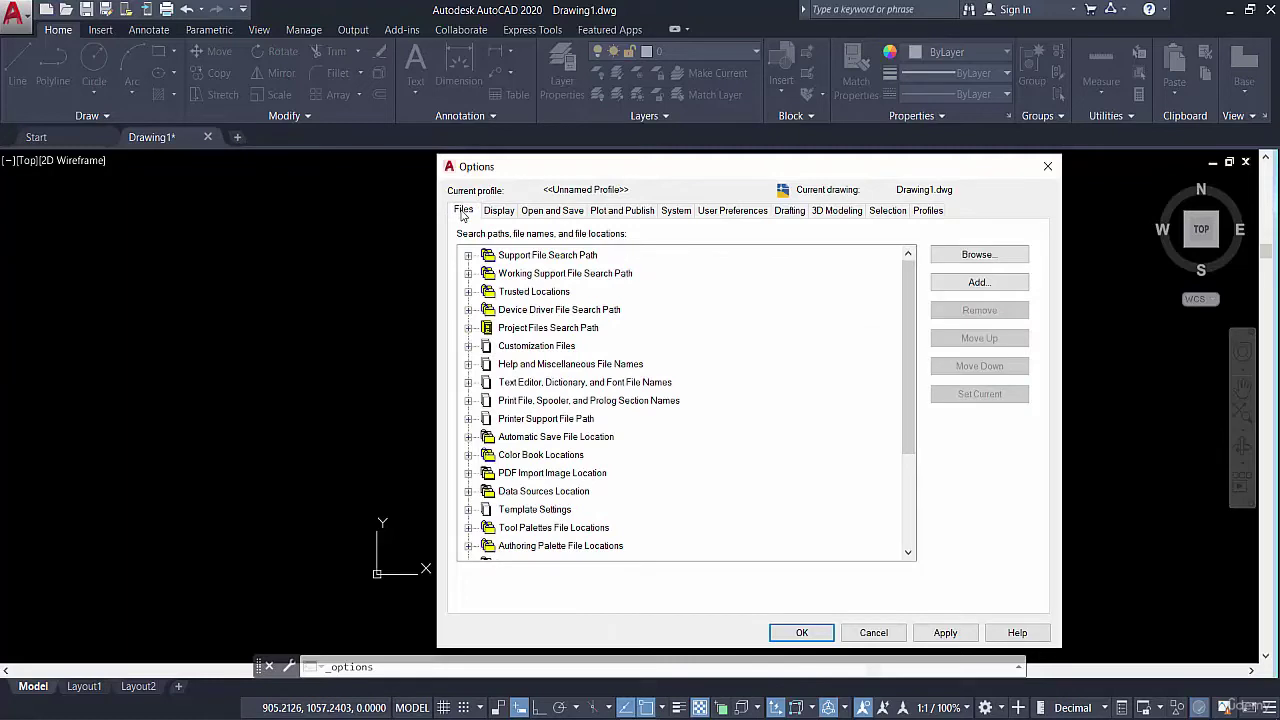
{"action": "left_click", "coordinate": [499, 211]}
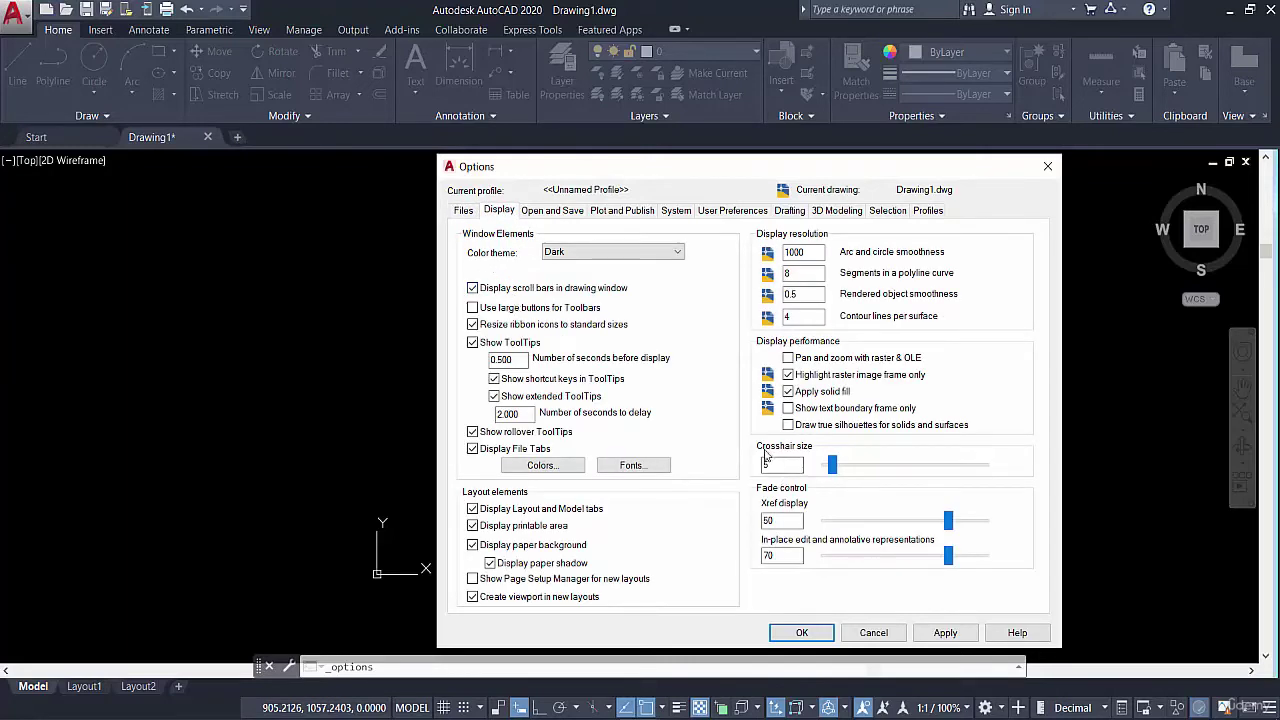
{"action": "left_click_drag", "start_coordinate": [832, 465], "coordinate": [886, 465]}
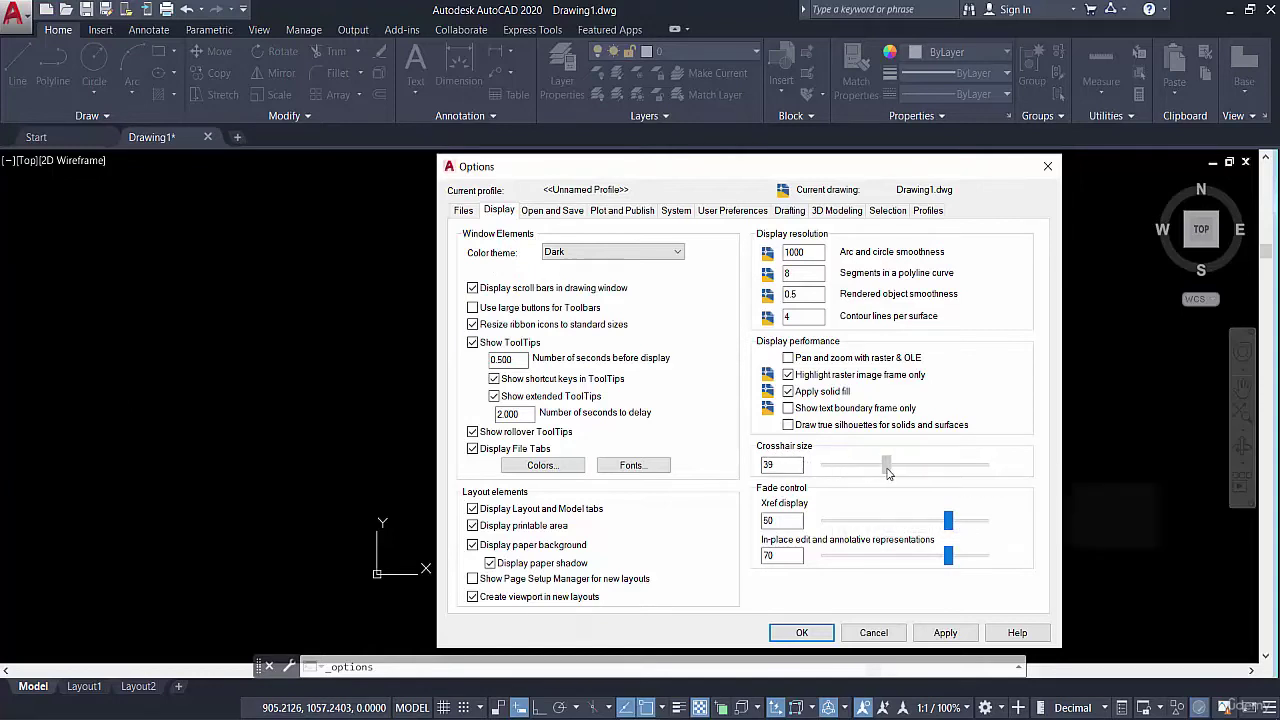
{"action": "left_click", "coordinate": [940, 633]}
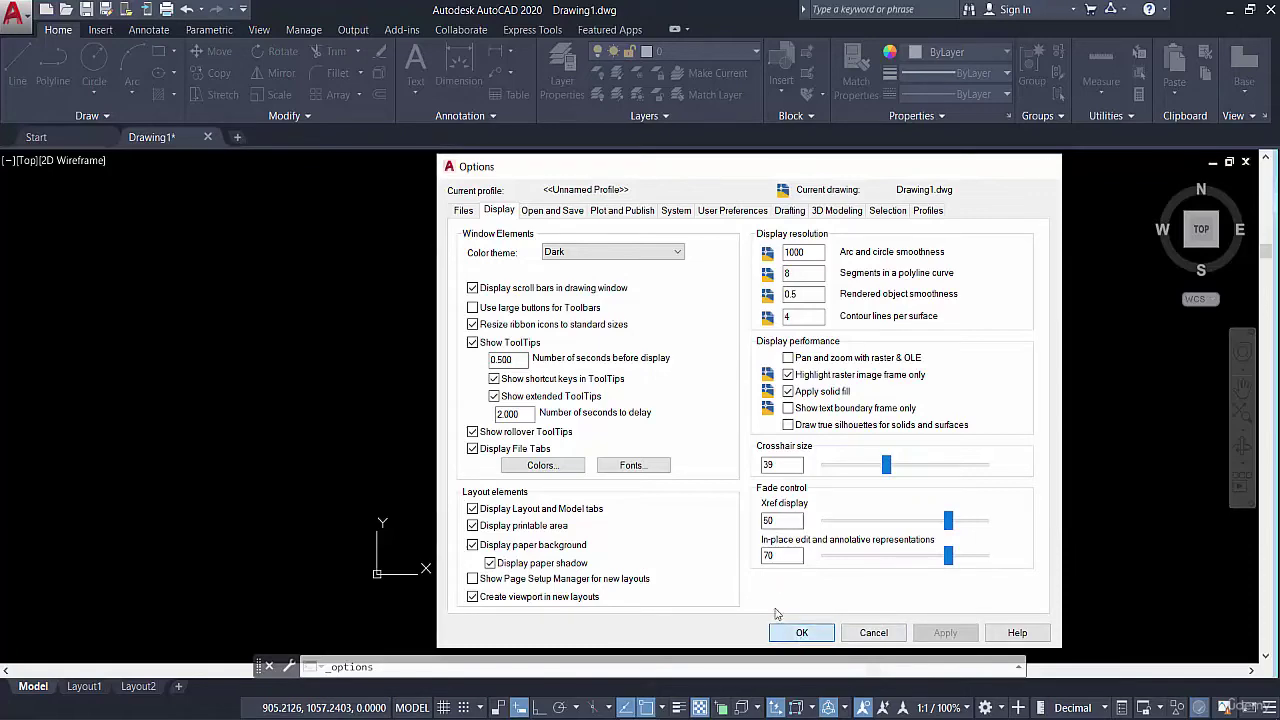
{"action": "left_click", "coordinate": [800, 632]}
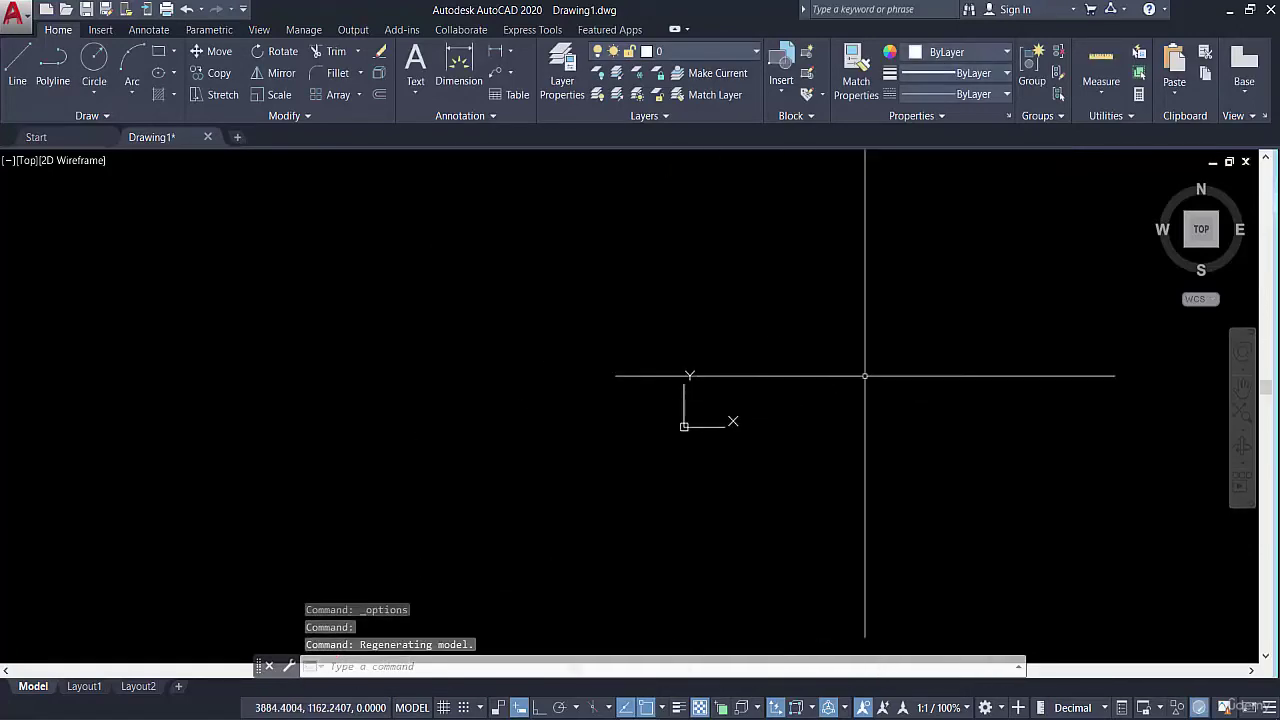
- Reopen Options and apply a crosshair size reset to 5
{"action": "scroll", "coordinate": [865, 376], "scroll_direction": "down", "scroll_amount": 3}
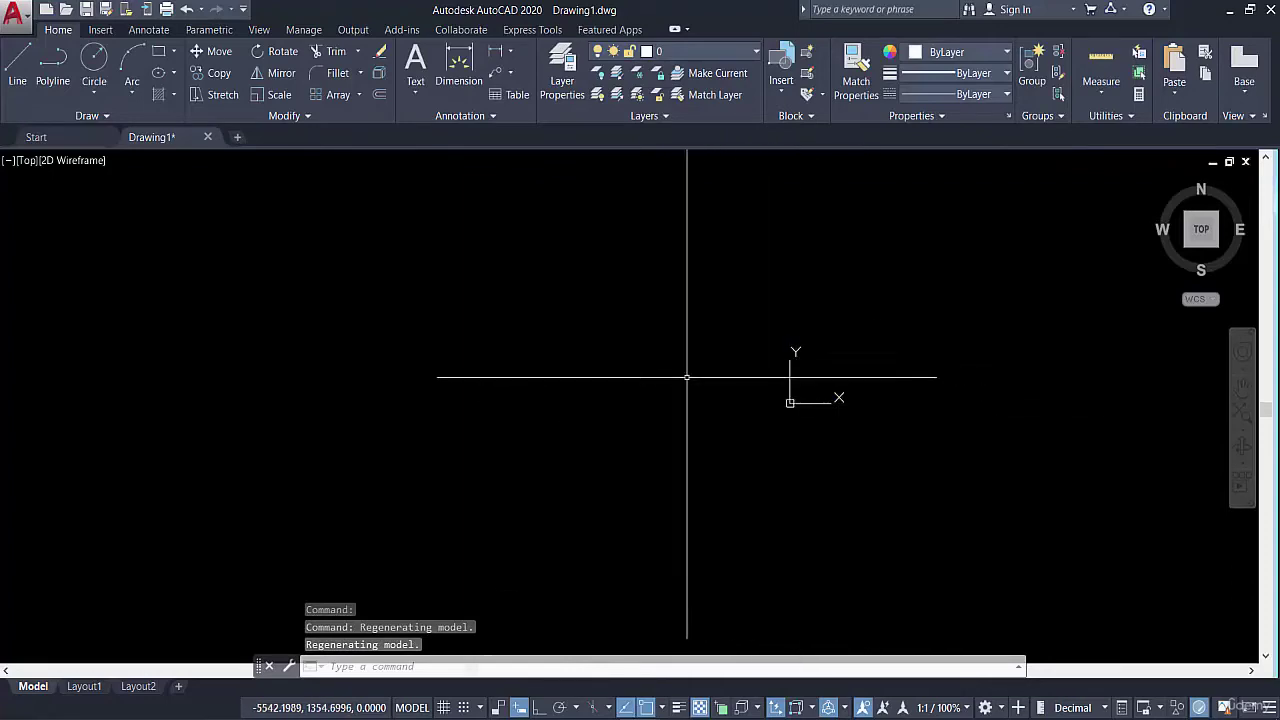
{"action": "right_click", "coordinate": [654, 345]}
{"action": "left_click", "coordinate": [695, 626]}
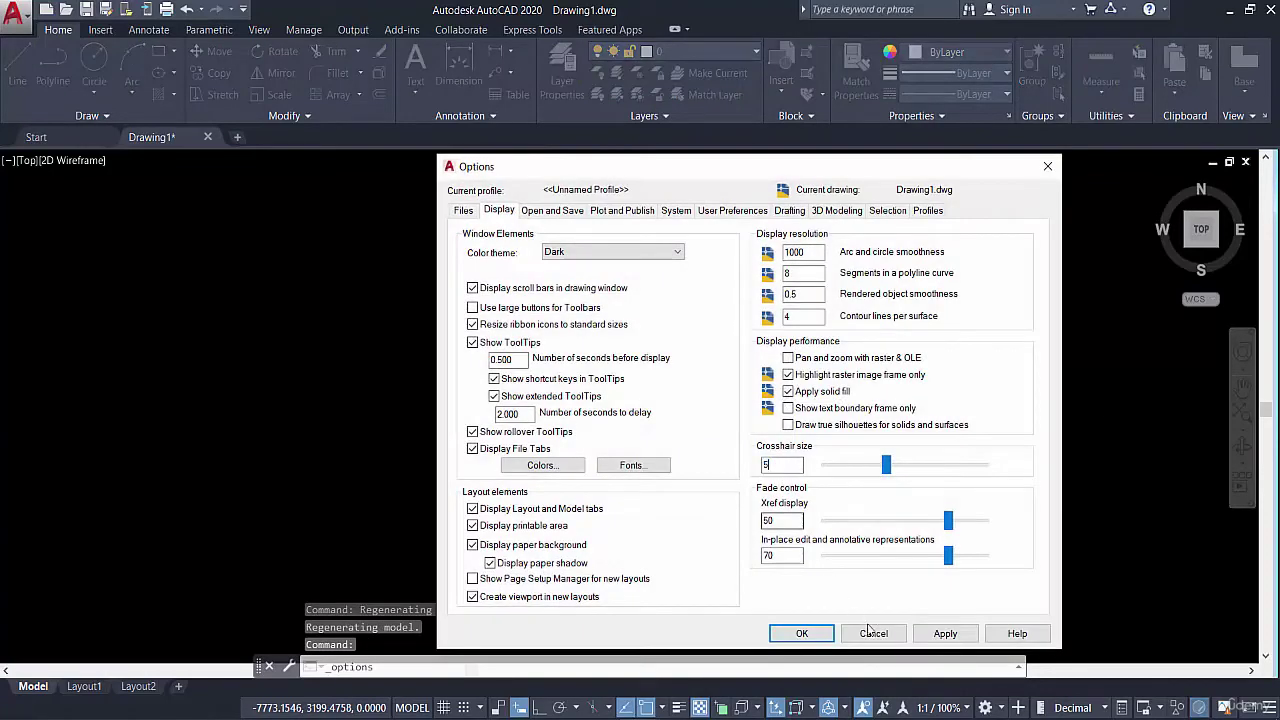
{"action": "left_click", "coordinate": [945, 633]}
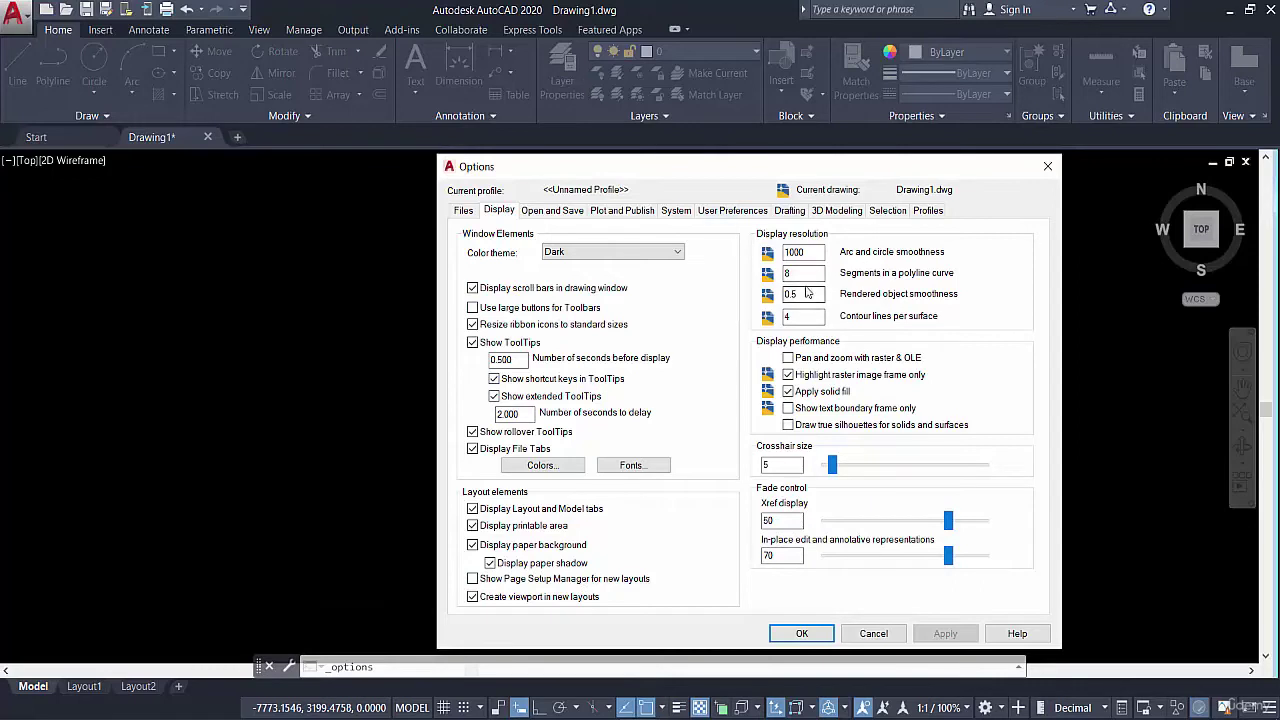
- Set autosave to 5 minutes and keep AutoCAD 2013/LT2013 as the save format
{"action": "left_click", "coordinate": [545, 212]}
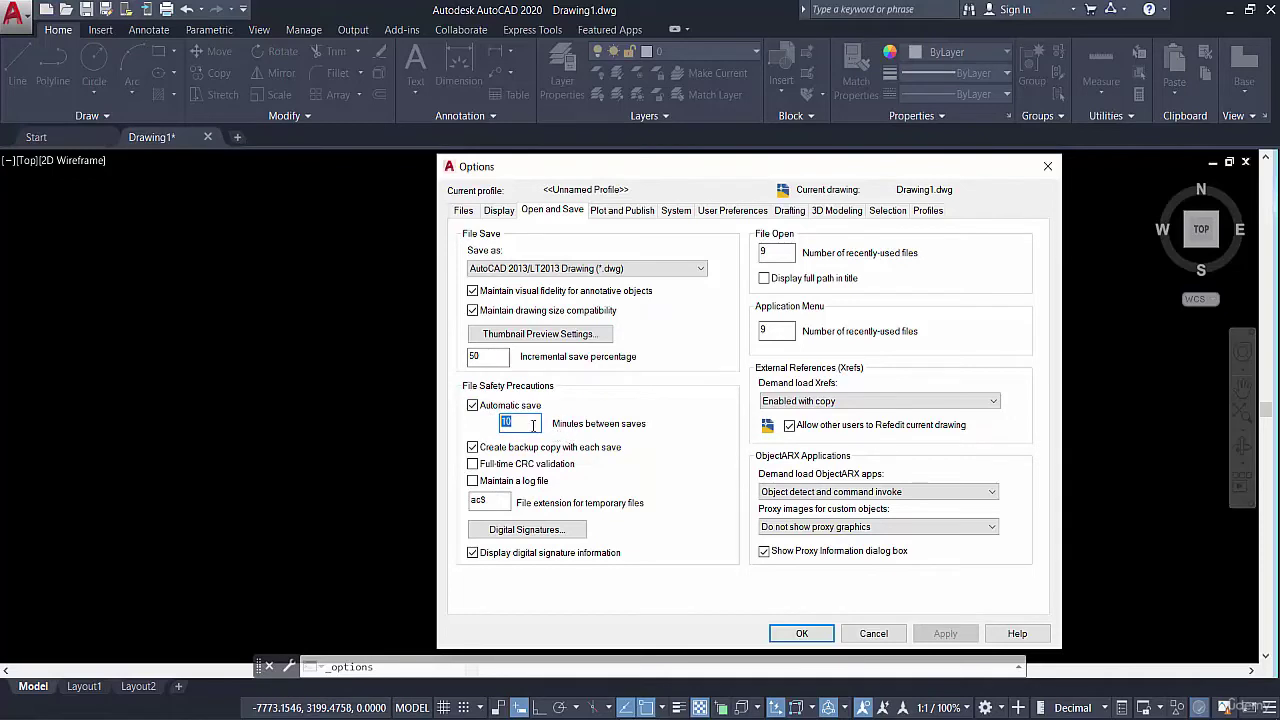
{"action": "type", "text": "5"}
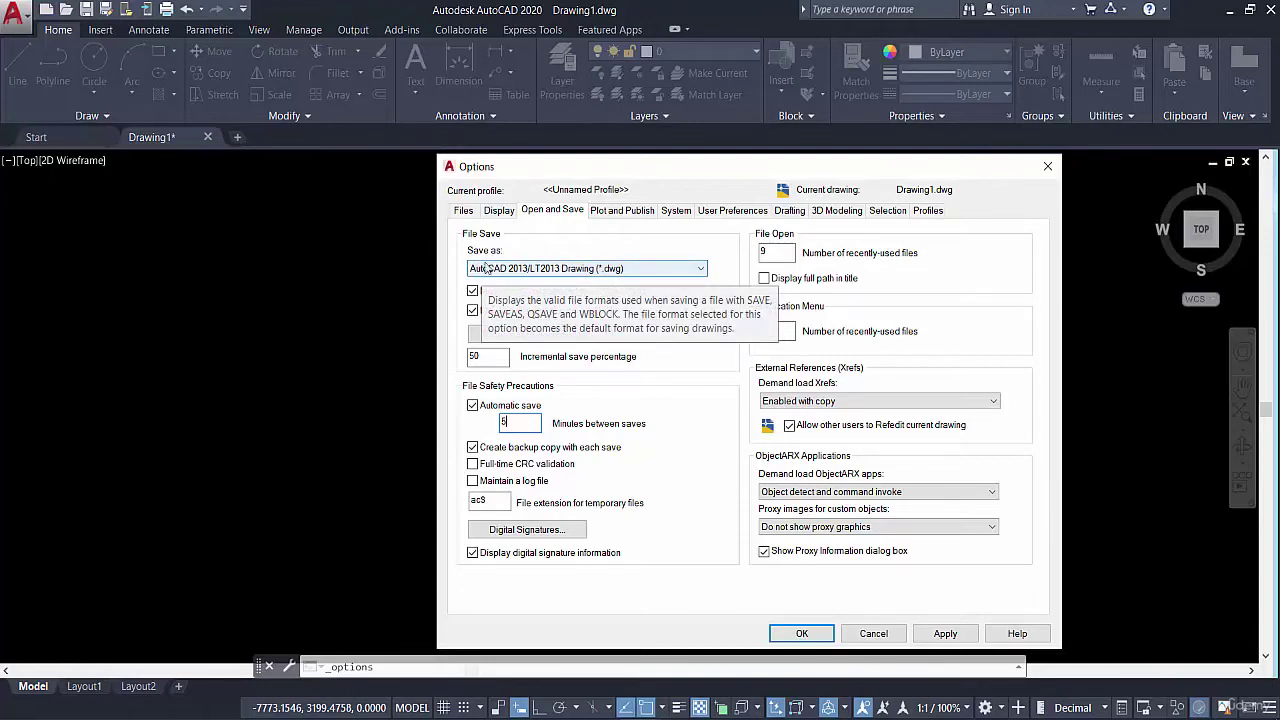
{"action": "left_click", "coordinate": [701, 268]}
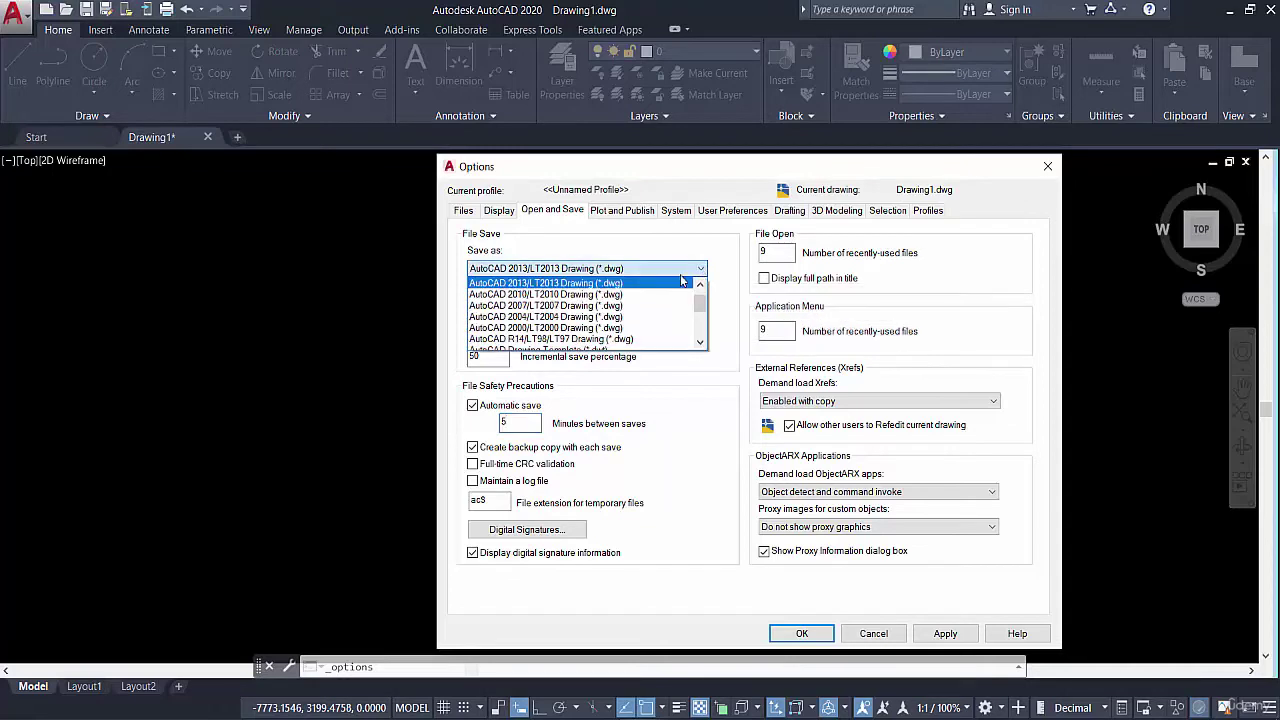
{"action": "left_click", "coordinate": [548, 283]}
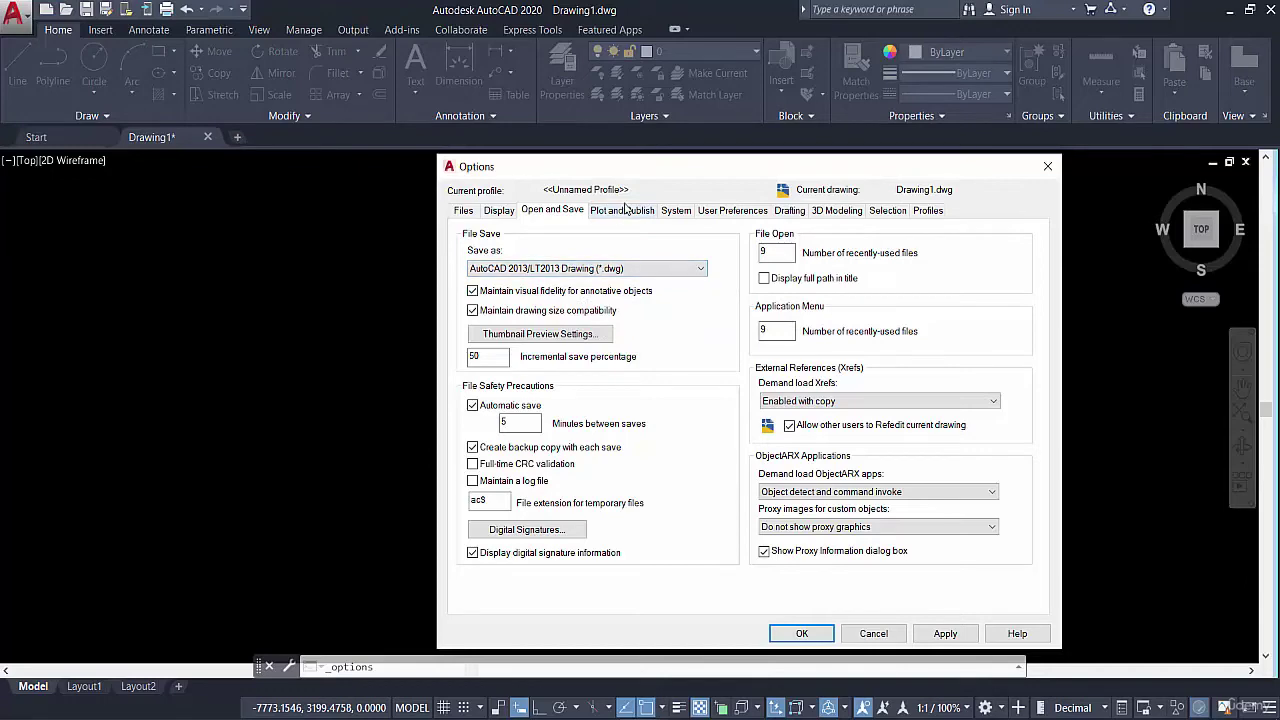
{"action": "left_click", "coordinate": [500, 211]}
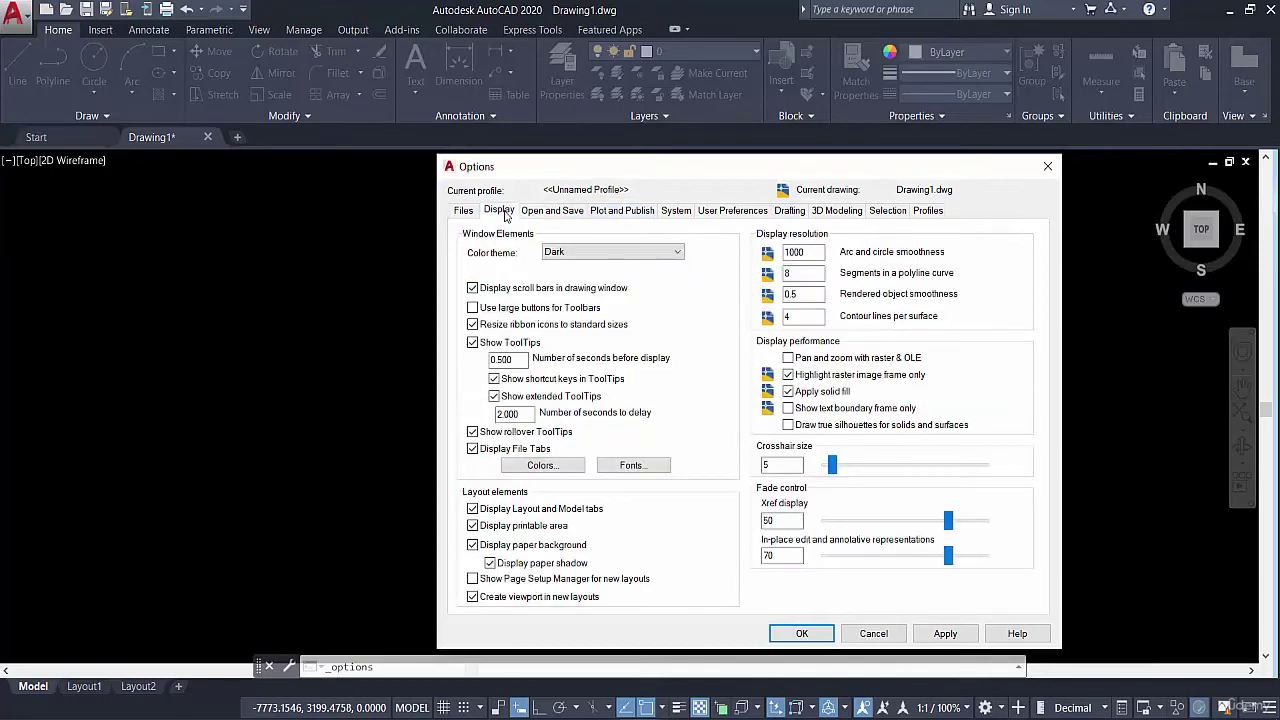
{"action": "left_click", "coordinate": [542, 465]}
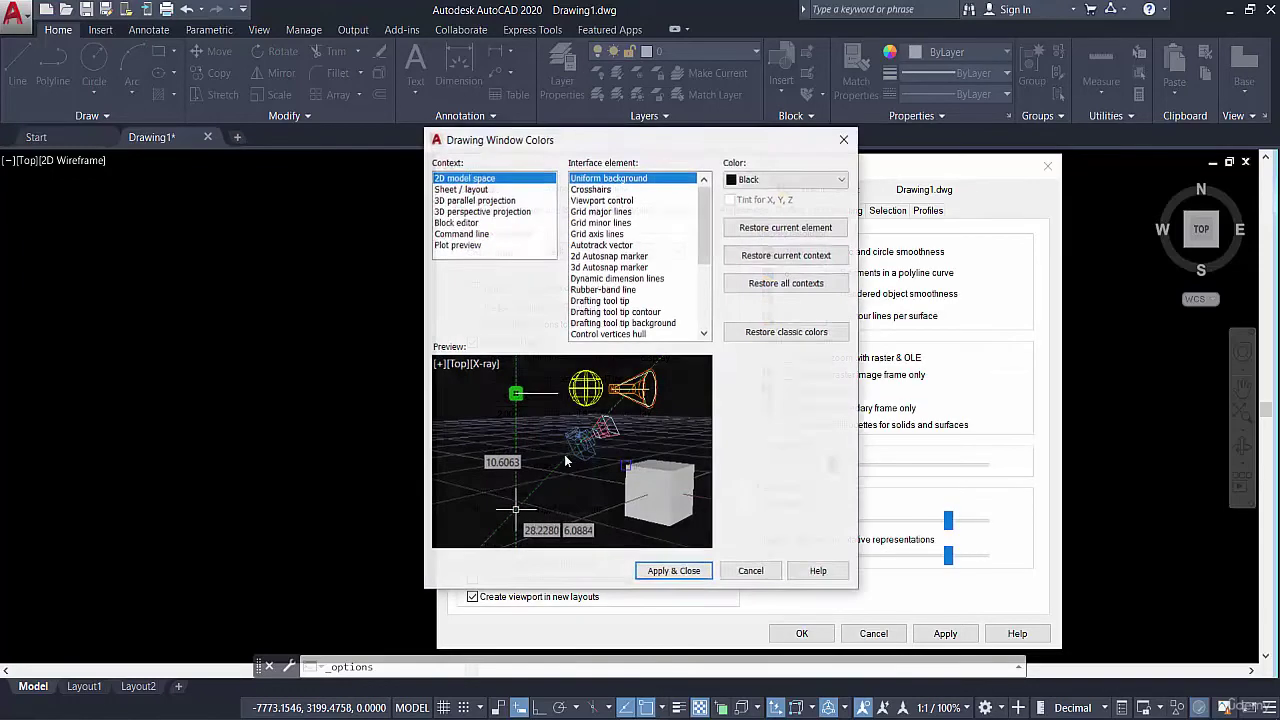
{"action": "left_click", "coordinate": [785, 179]}
{"action": "left_click", "coordinate": [754, 281]}
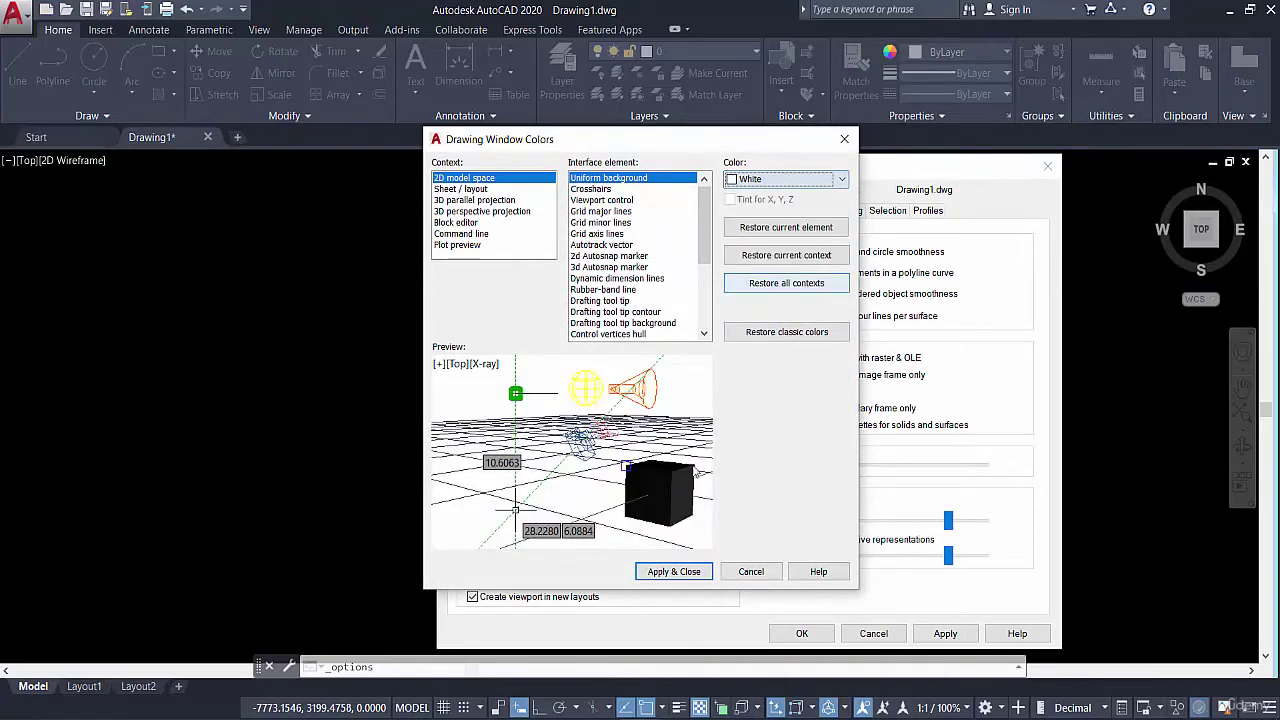
{"action": "left_click", "coordinate": [676, 573]}
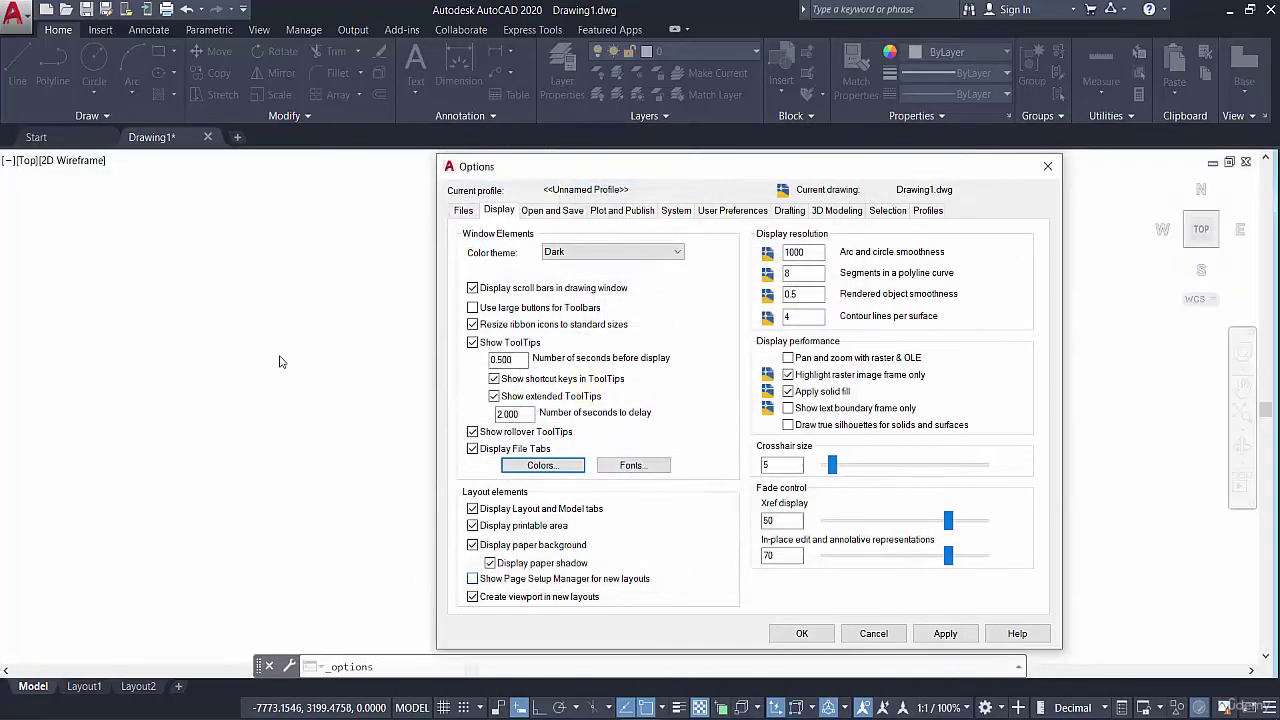
{"action": "left_click", "coordinate": [545, 466]}
{"action": "left_click", "coordinate": [815, 179]}
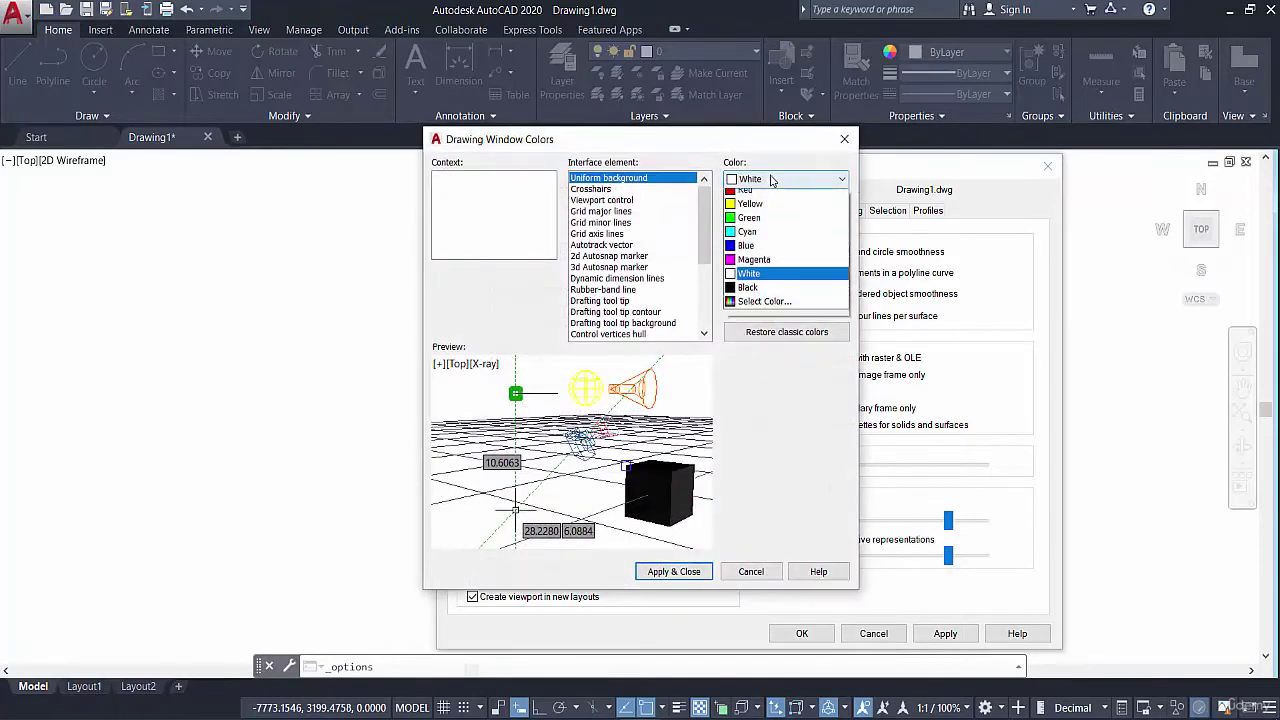
{"action": "left_click", "coordinate": [750, 293]}
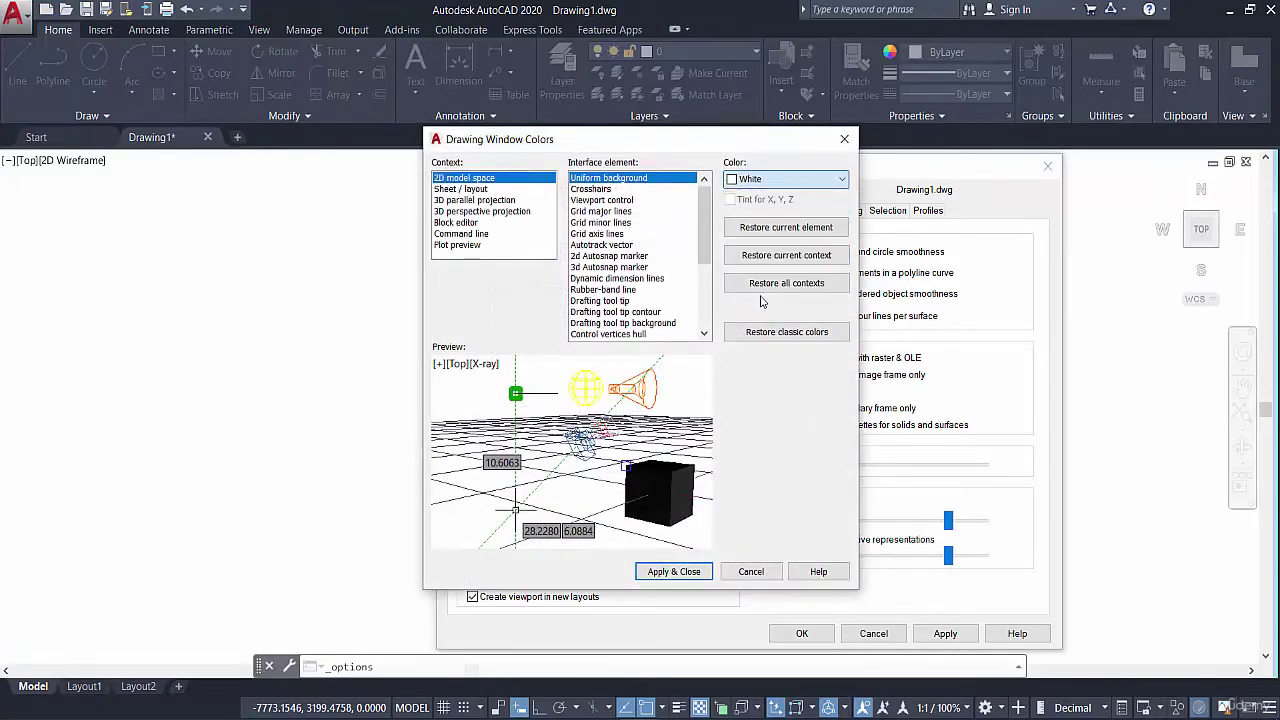
{"action": "left_click", "coordinate": [673, 571]}
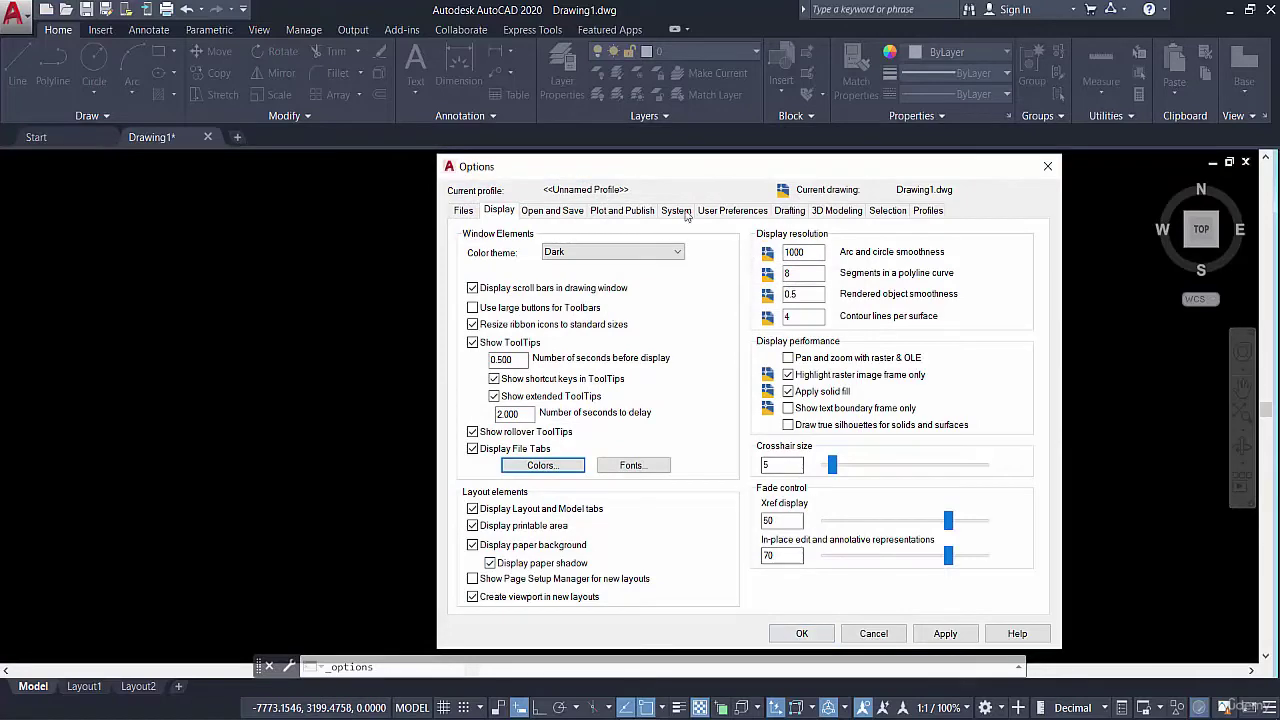
- Review the Plot and Publish, System, User Preferences, Drafting, 3D Modeling and Selection settings, then confirm
{"action": "left_click", "coordinate": [617, 212]}
{"action": "left_click", "coordinate": [677, 212]}
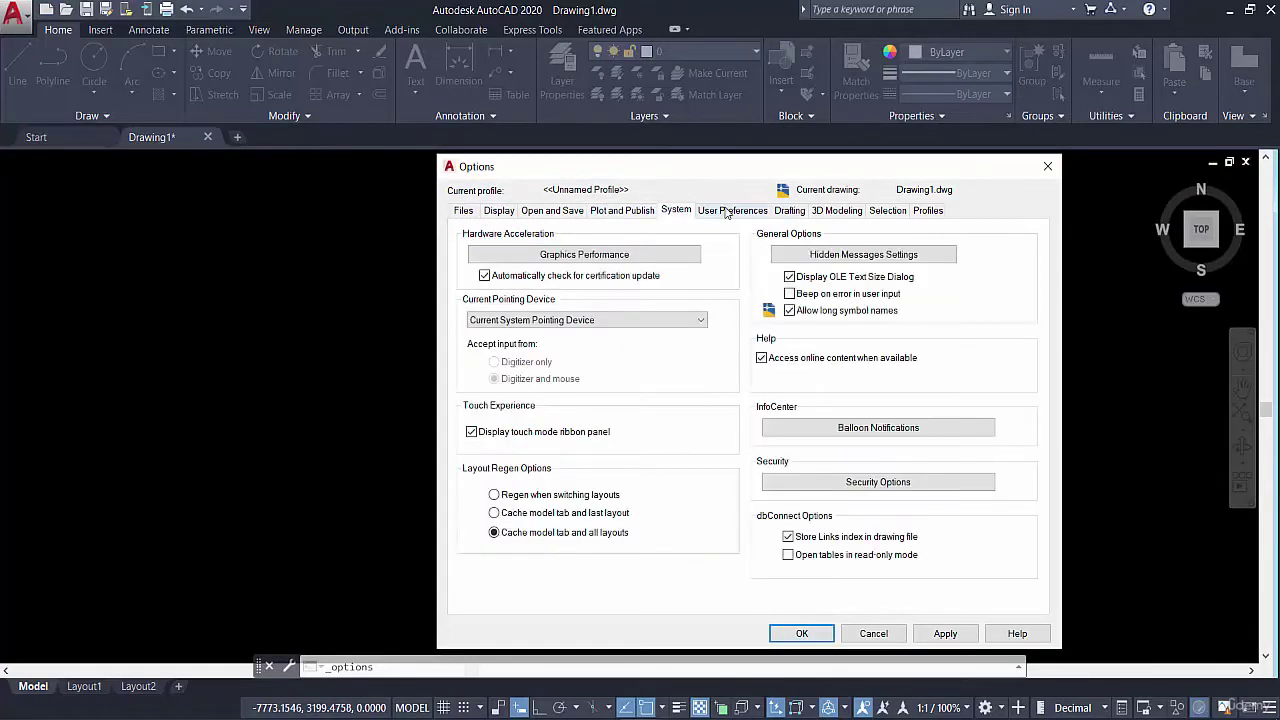
{"action": "left_click", "coordinate": [730, 212]}
{"action": "left_click", "coordinate": [799, 213]}
{"action": "left_click", "coordinate": [843, 213]}
{"action": "left_click", "coordinate": [888, 212]}
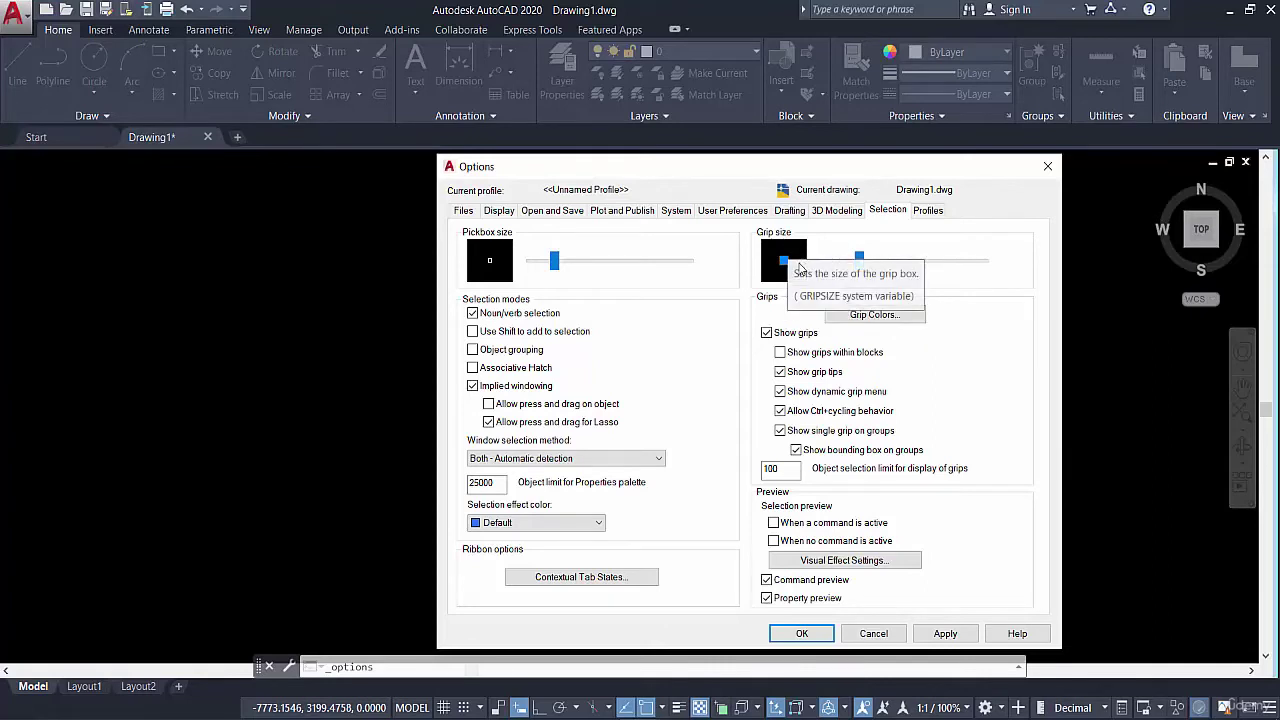
{"action": "left_click", "coordinate": [801, 633]}
{"action": "left_click", "coordinate": [458, 251]}
{"action": "left_click", "coordinate": [17, 65]}
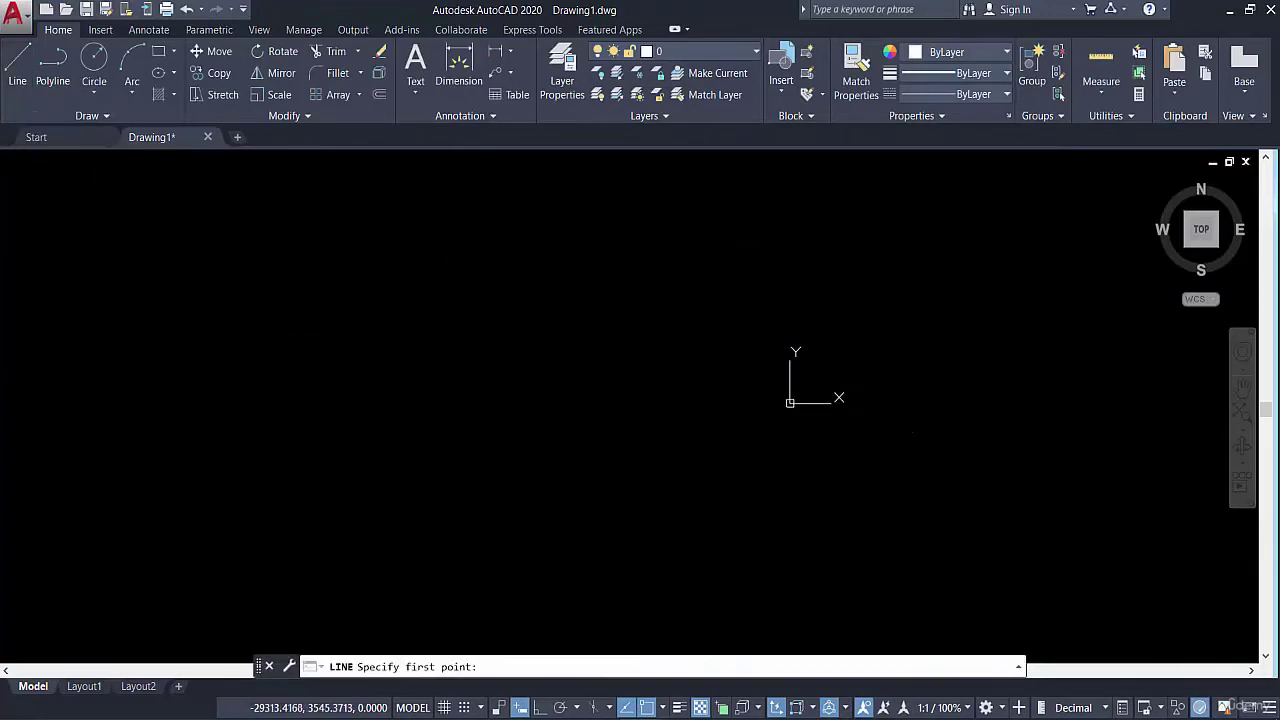
- Draw a chain of four connected line segments
{"action": "left_click", "coordinate": [283, 338]}
{"action": "left_click", "coordinate": [450, 223]}
{"action": "left_click", "coordinate": [513, 384]}
{"action": "left_click", "coordinate": [453, 409]}
{"action": "key", "text": "Escape"}
- Select the four lines with a crossing window and delete them
{"action": "left_click", "coordinate": [400, 210]}
{"action": "left_click", "coordinate": [614, 463]}
{"action": "scroll", "coordinate": [466, 280], "scroll_direction": "up", "scroll_amount": 2}
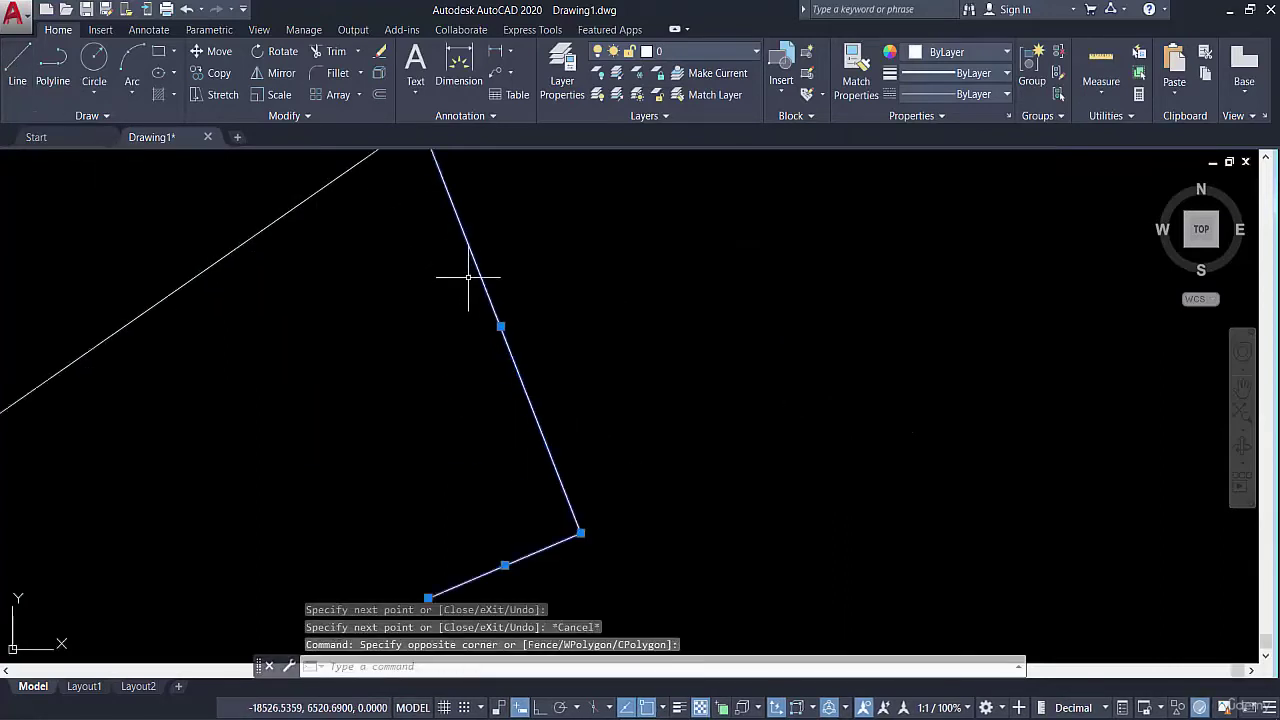
{"action": "scroll", "coordinate": [497, 325], "scroll_direction": "up", "scroll_amount": 3}
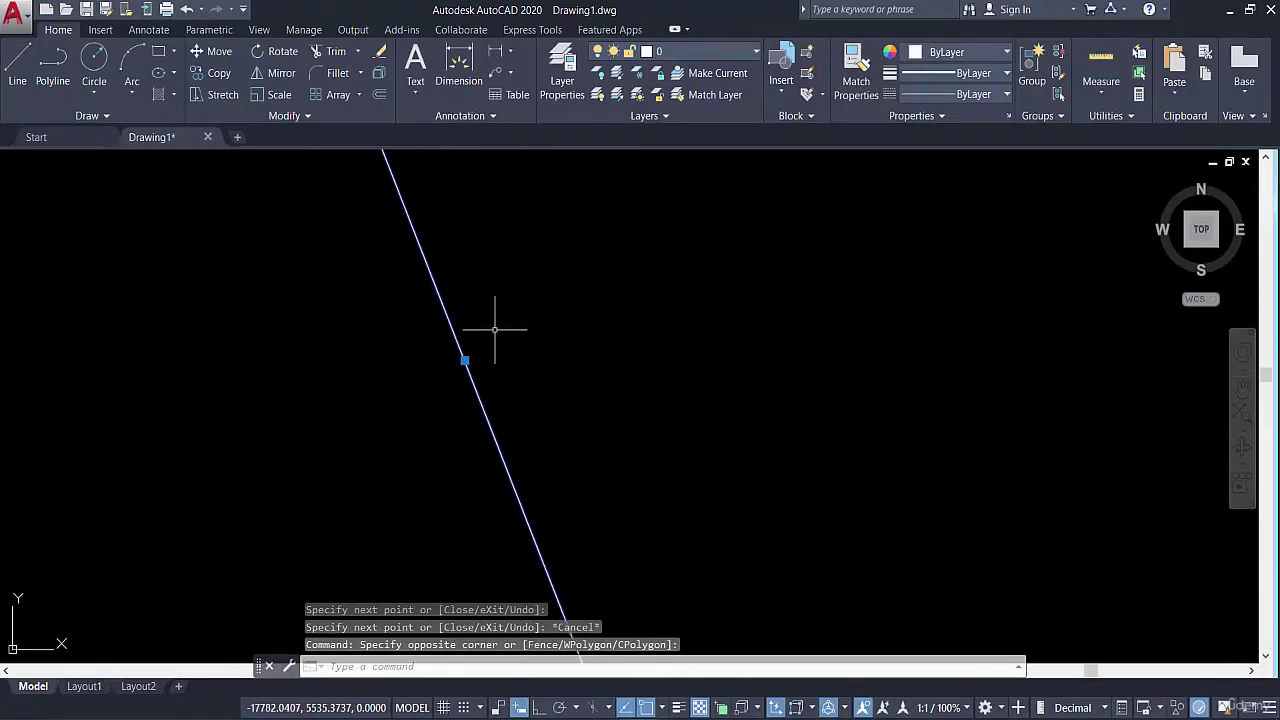
{"action": "scroll", "coordinate": [468, 362], "scroll_direction": "down", "scroll_amount": 5}
{"action": "key", "text": "Escape"}
{"action": "left_click", "coordinate": [514, 323]}
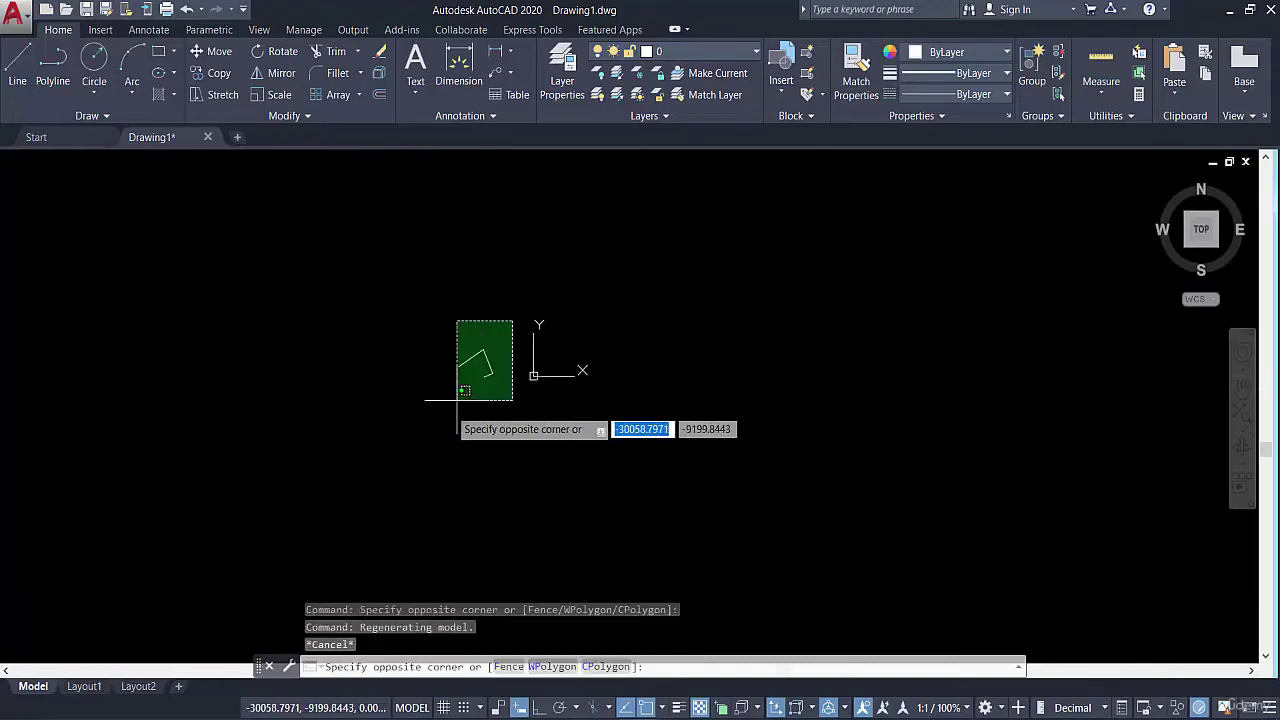
{"action": "left_click", "coordinate": [450, 405]}
{"action": "key", "text": "Delete"}
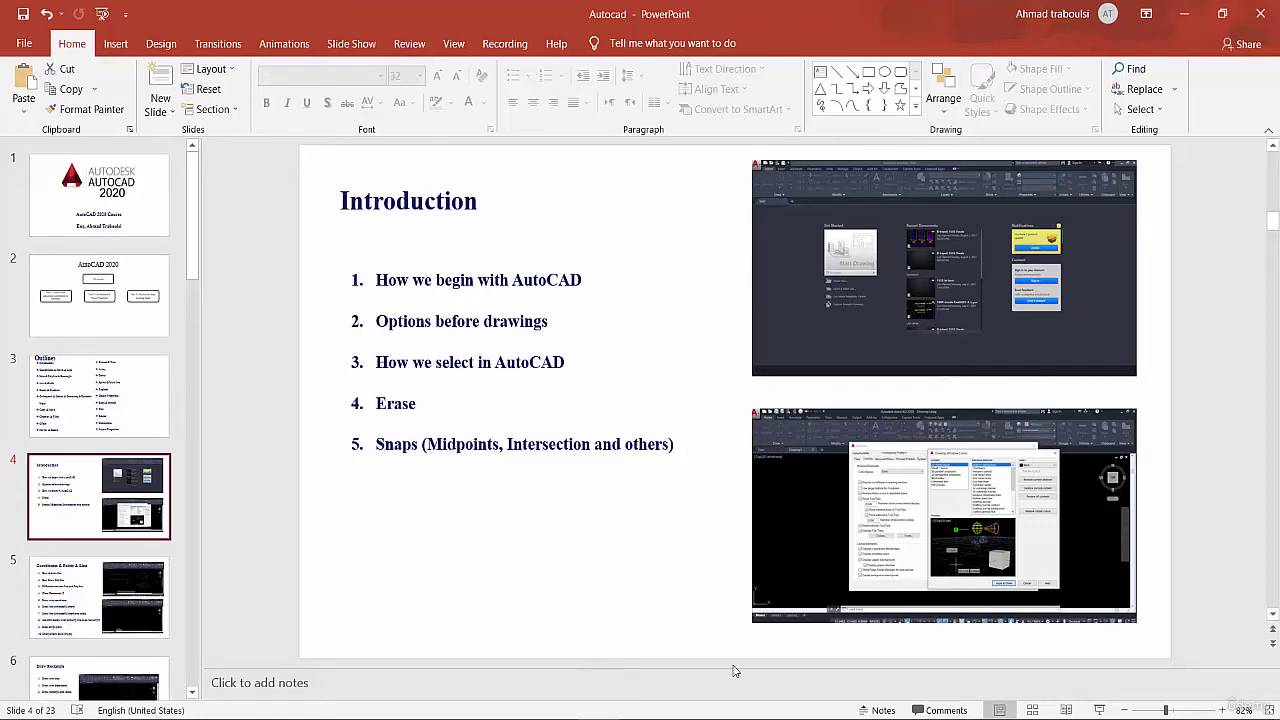
- Switch back to the AutoCAD drawing window
{"action": "left_click", "coordinate": [826, 650]}
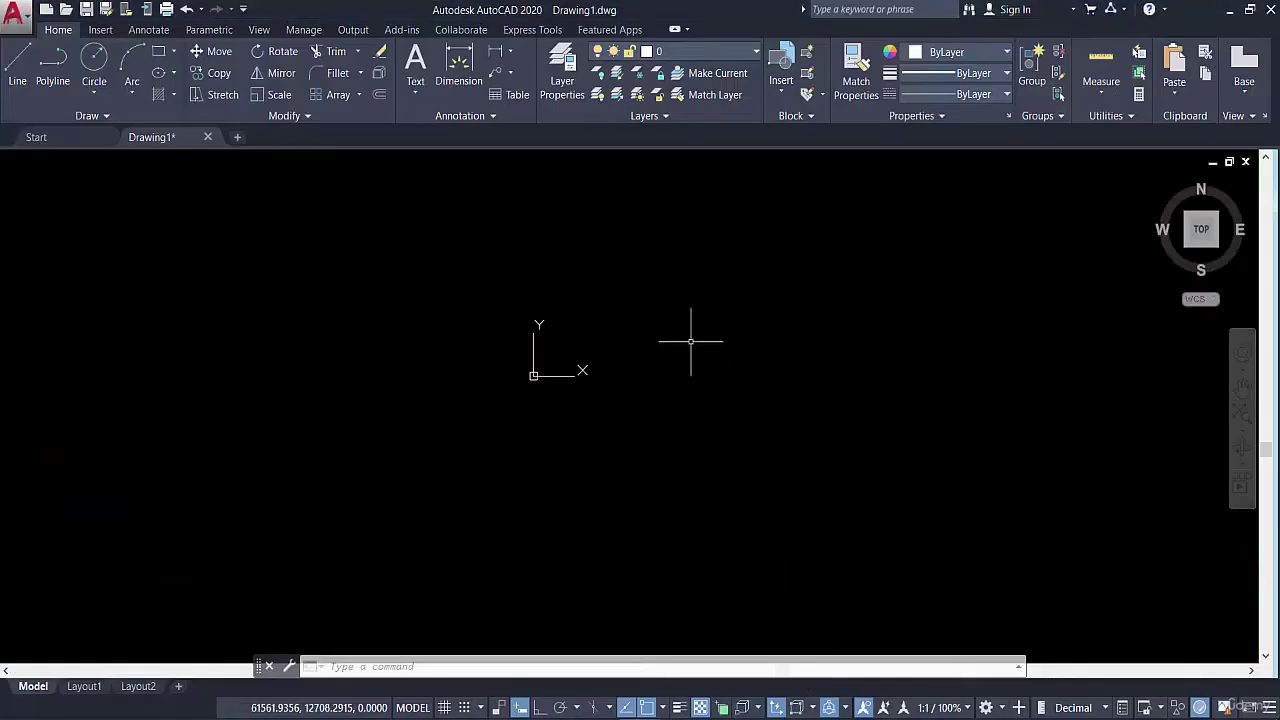
- Pan the view and draw a six-segment open line chain heading right, down and back left
{"action": "mouse_move", "coordinate": [632, 372]}
{"action": "middle_mouse_down"}
{"action": "mouse_move", "coordinate": [629, 430]}
{"action": "mouse_move", "coordinate": [541, 492]}
{"action": "middle_mouse_up"}
{"action": "key", "text": "Escape"}
{"action": "left_click", "coordinate": [18, 70]}
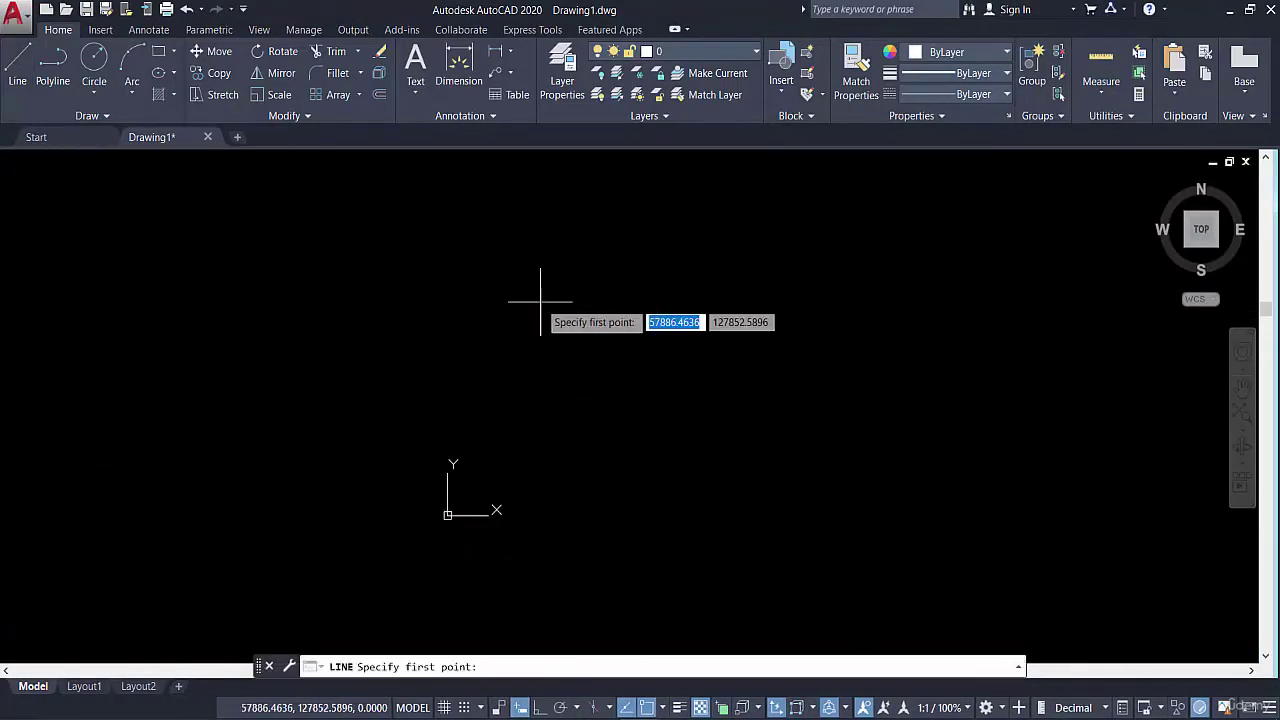
{"action": "left_click", "coordinate": [648, 330]}
{"action": "left_click", "coordinate": [864, 309]}
{"action": "left_click", "coordinate": [934, 401]}
{"action": "left_click", "coordinate": [858, 464]}
{"action": "left_click", "coordinate": [793, 492]}
{"action": "left_click", "coordinate": [703, 434]}
{"action": "left_click", "coordinate": [694, 401]}
{"action": "key", "text": "Escape"}
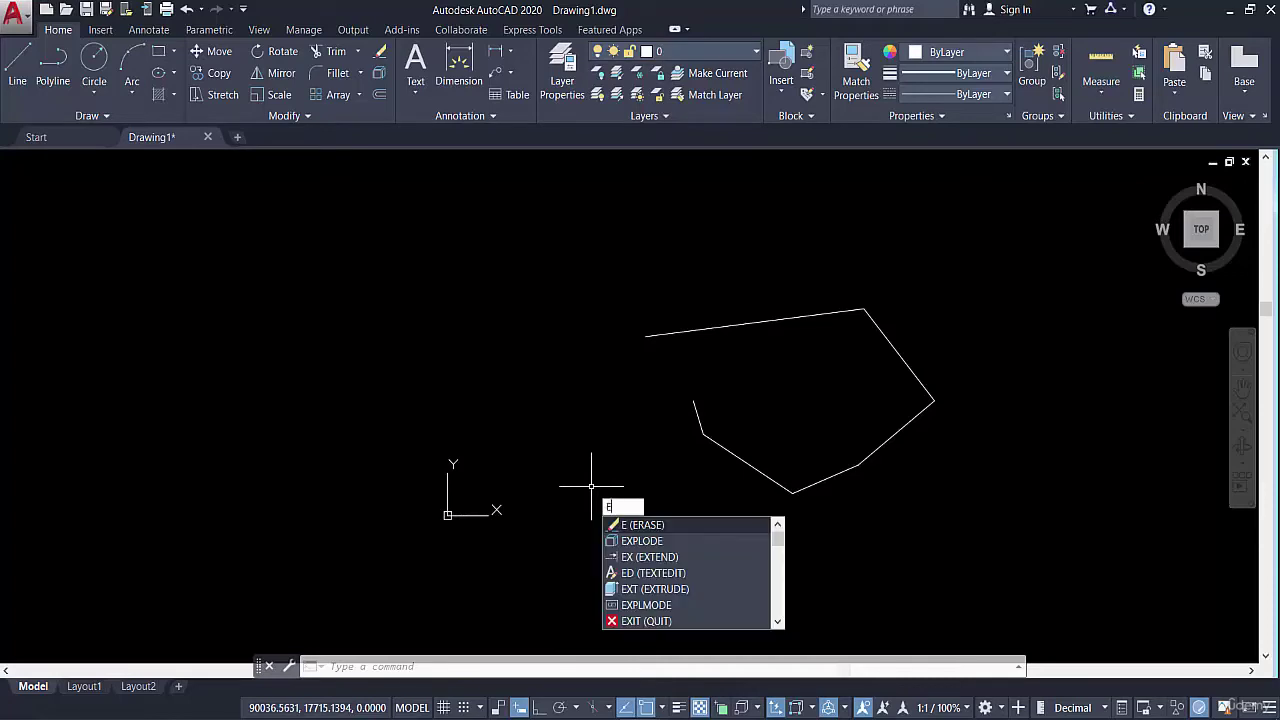
- Erase the short end segment and the lower segments one at a time with Erase (E)
{"action": "key", "text": "Return"}
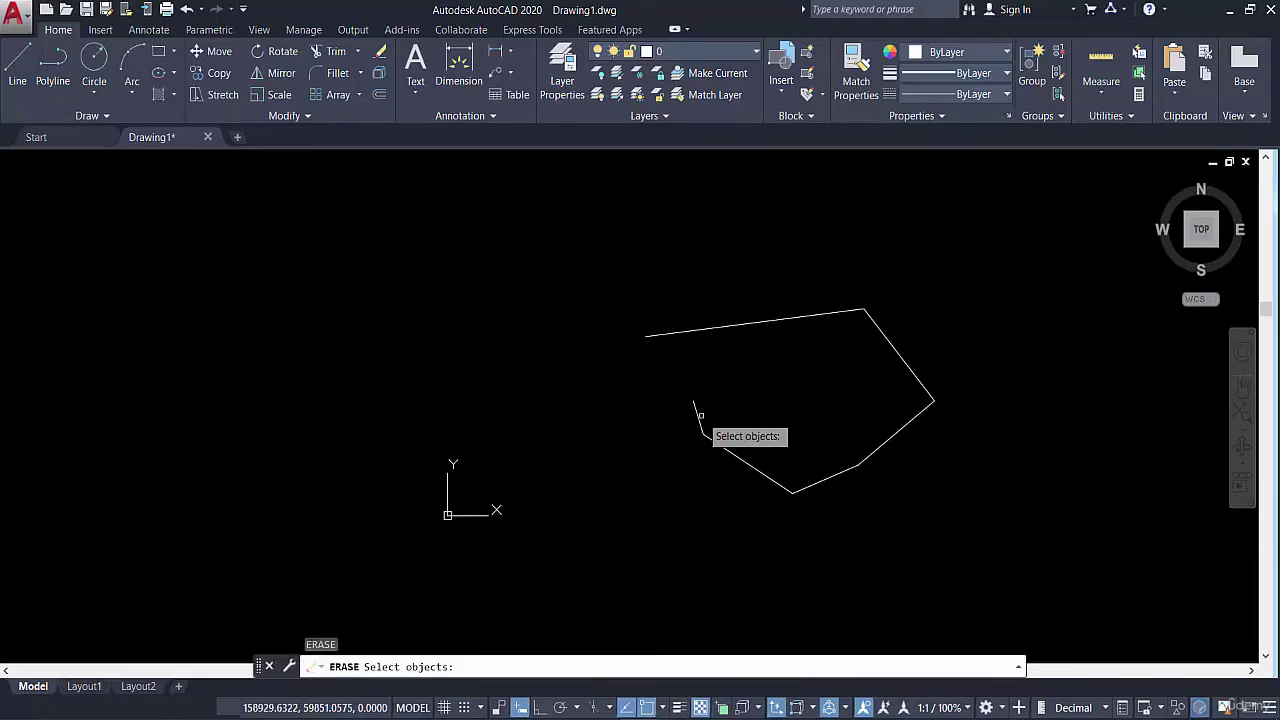
{"action": "left_click", "coordinate": [700, 410]}
{"action": "left_click", "coordinate": [702, 418]}
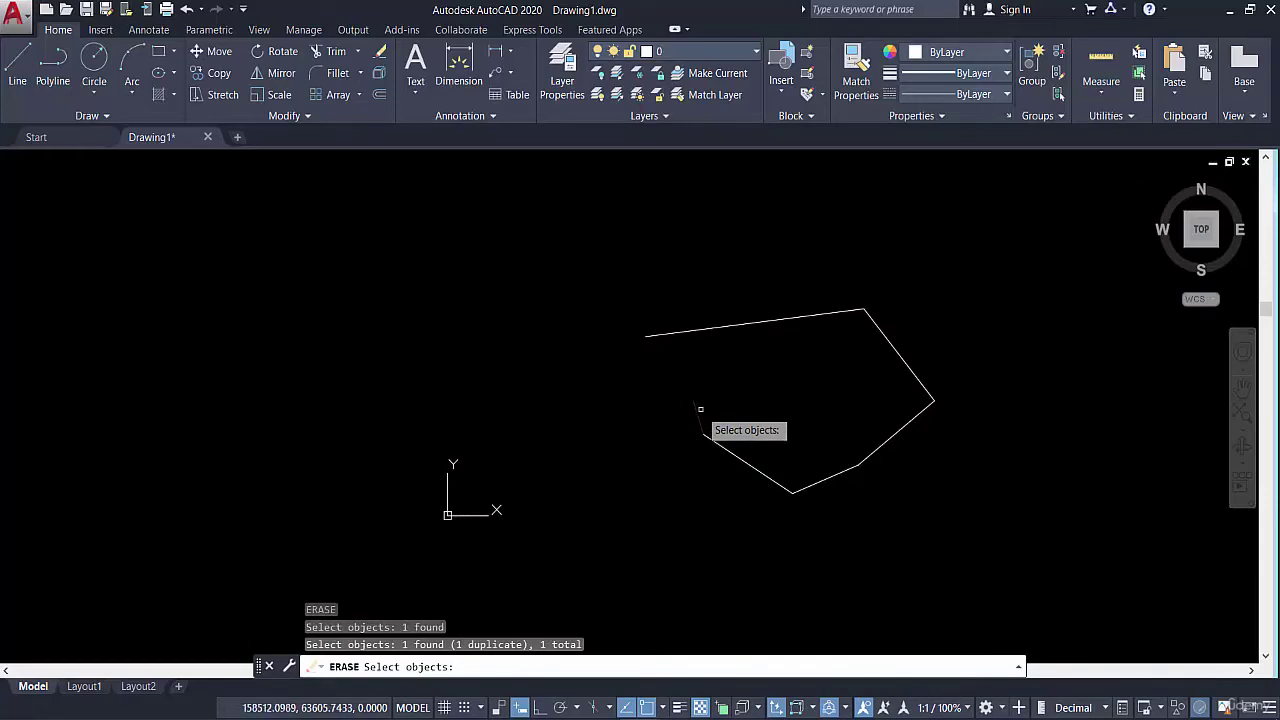
{"action": "key", "text": "Return"}
{"action": "key", "text": "Return"}
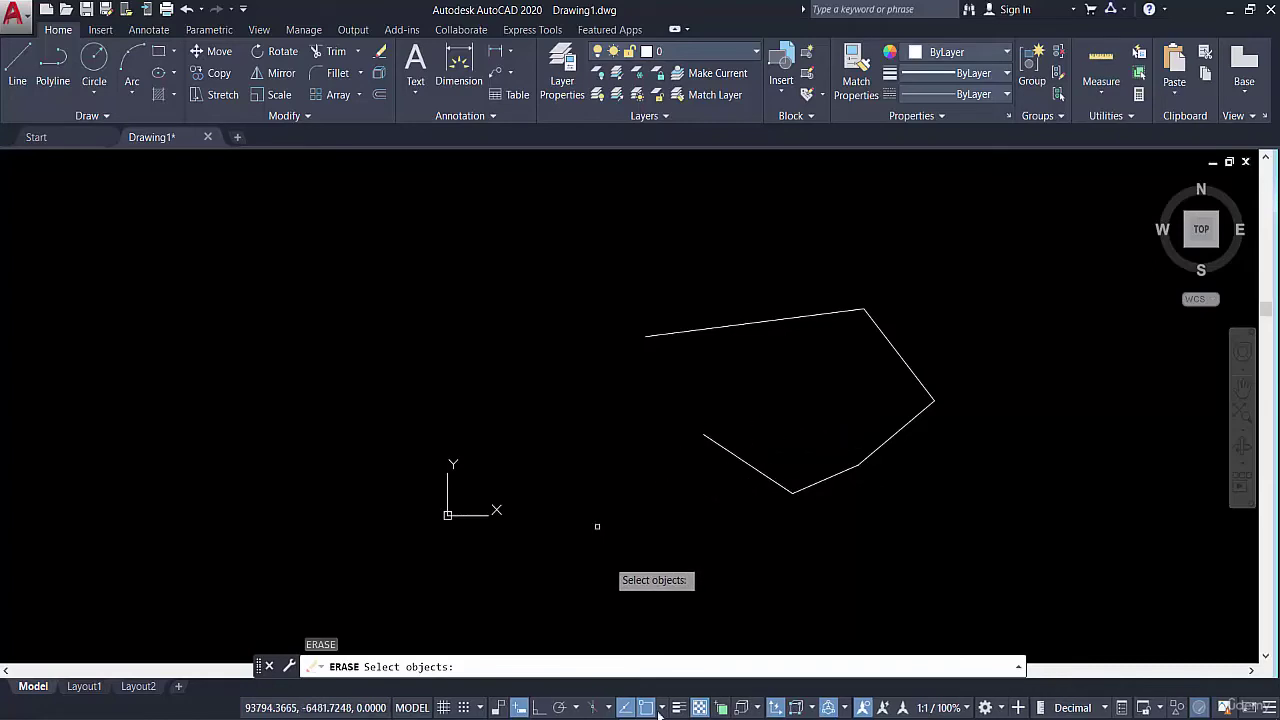
{"action": "left_click", "coordinate": [1213, 665]}
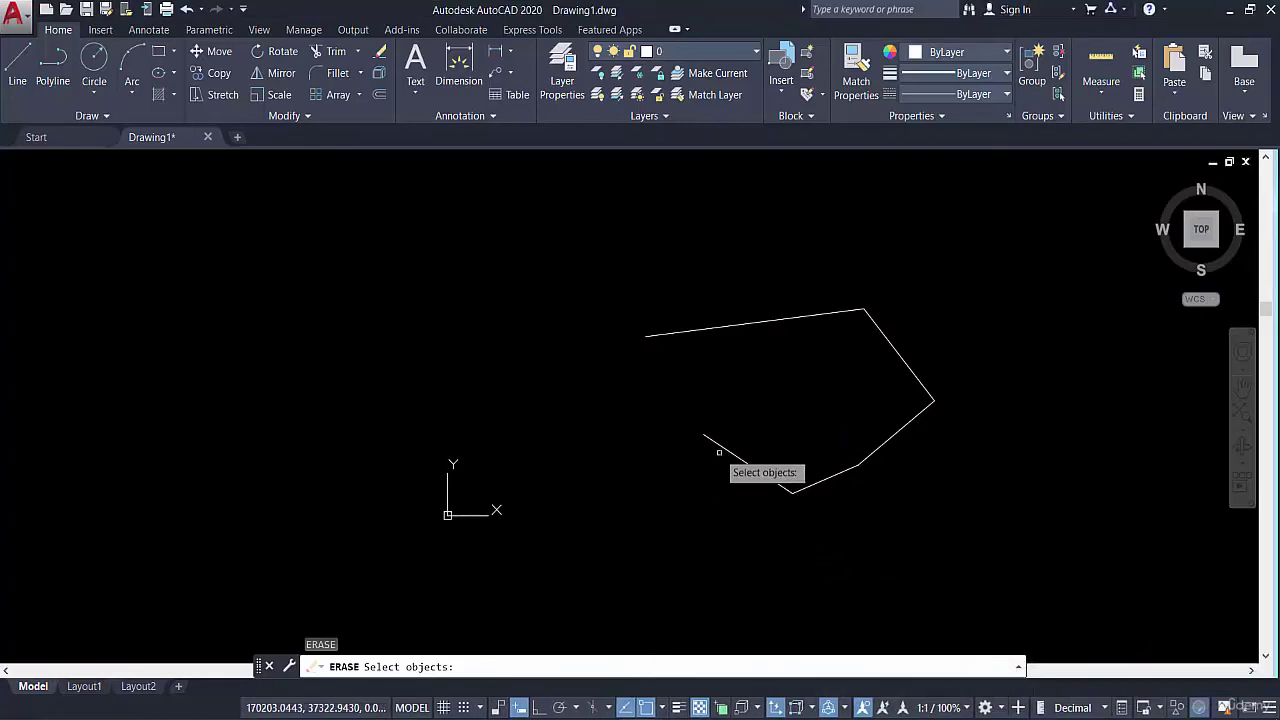
{"action": "left_click", "coordinate": [718, 450]}
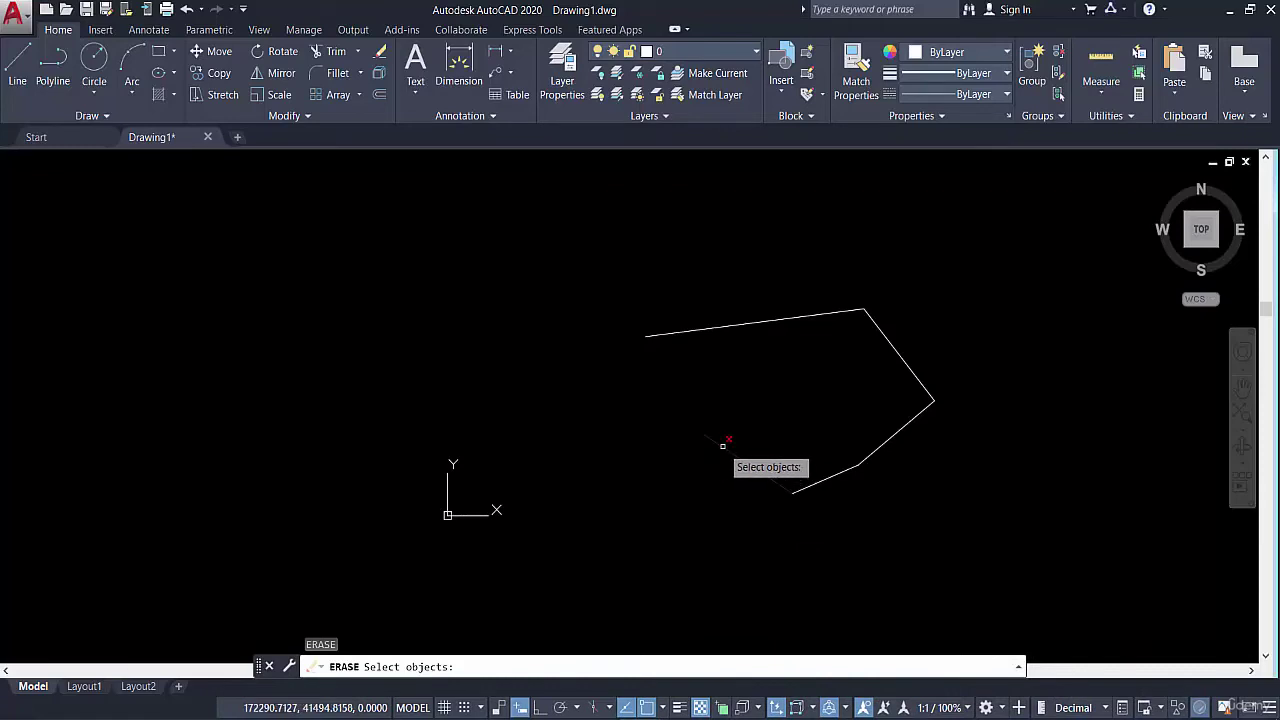
{"action": "left_click", "coordinate": [720, 445]}
{"action": "key", "text": "Return"}
{"action": "key", "text": "Return"}
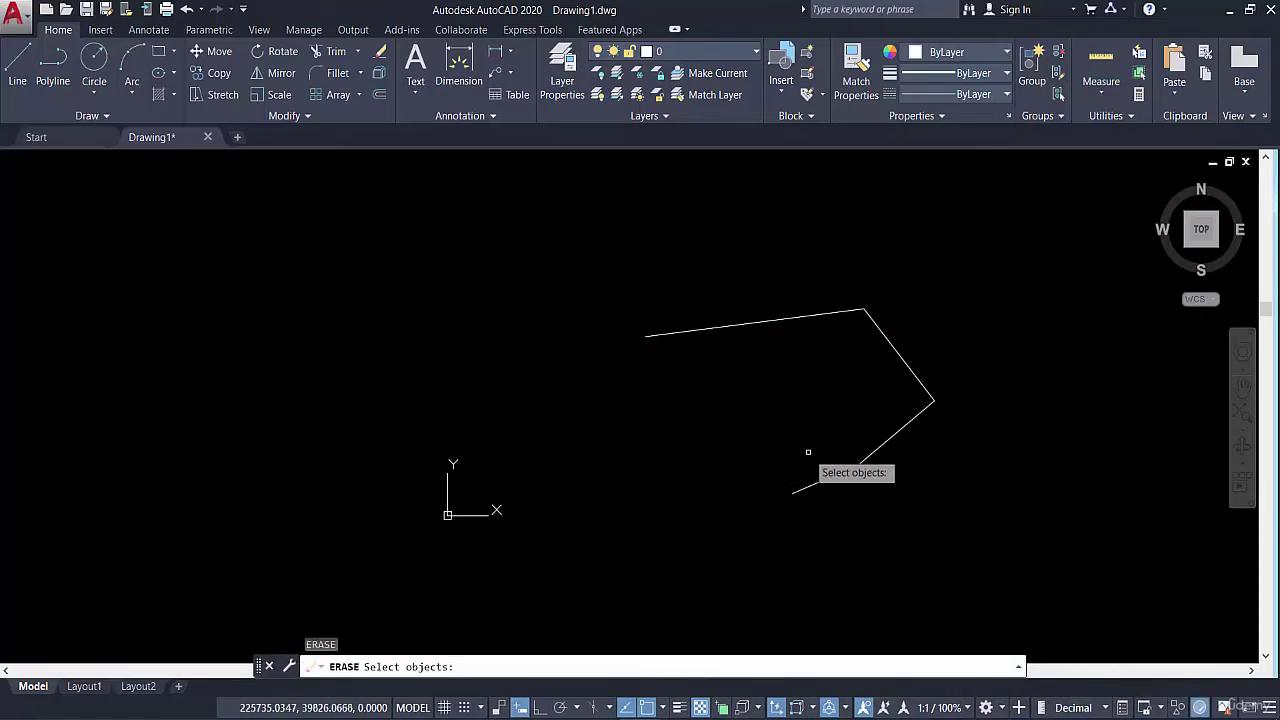
{"action": "left_click", "coordinate": [815, 484]}
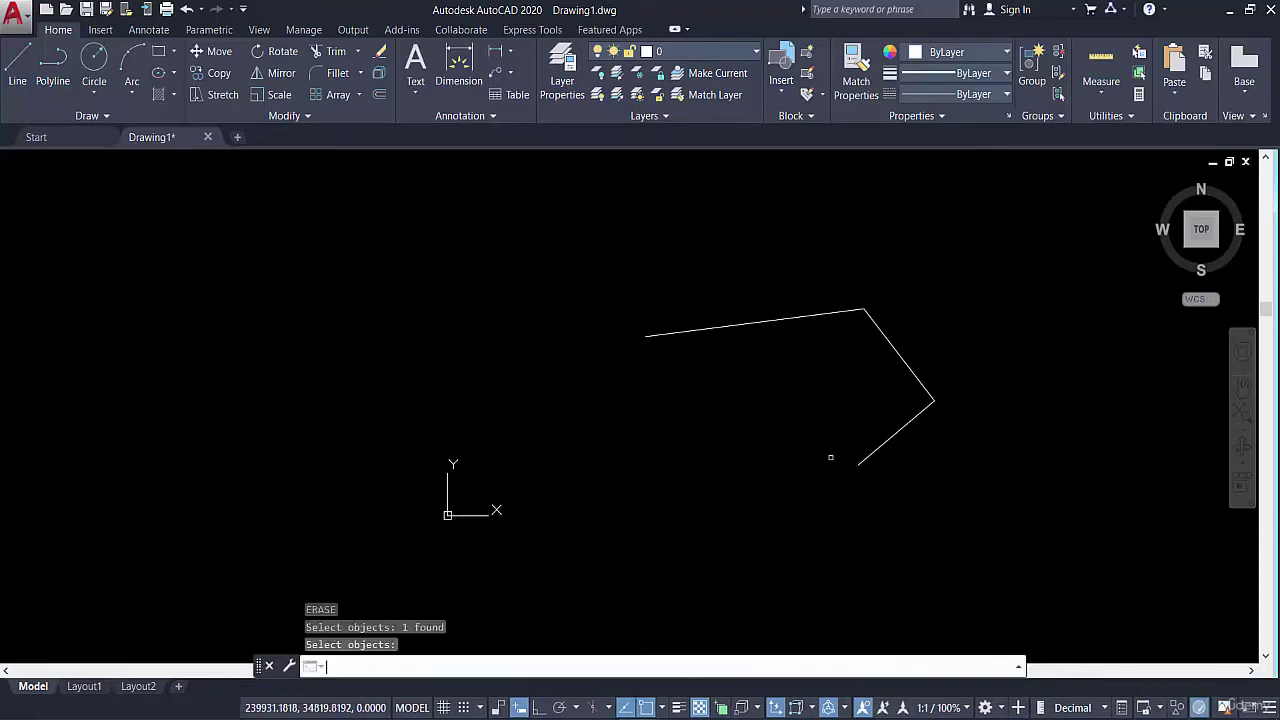
{"action": "key", "text": "Return"}
- Crossing-select the remaining lines and delete them, leaving the canvas empty
{"action": "left_click", "coordinate": [938, 226]}
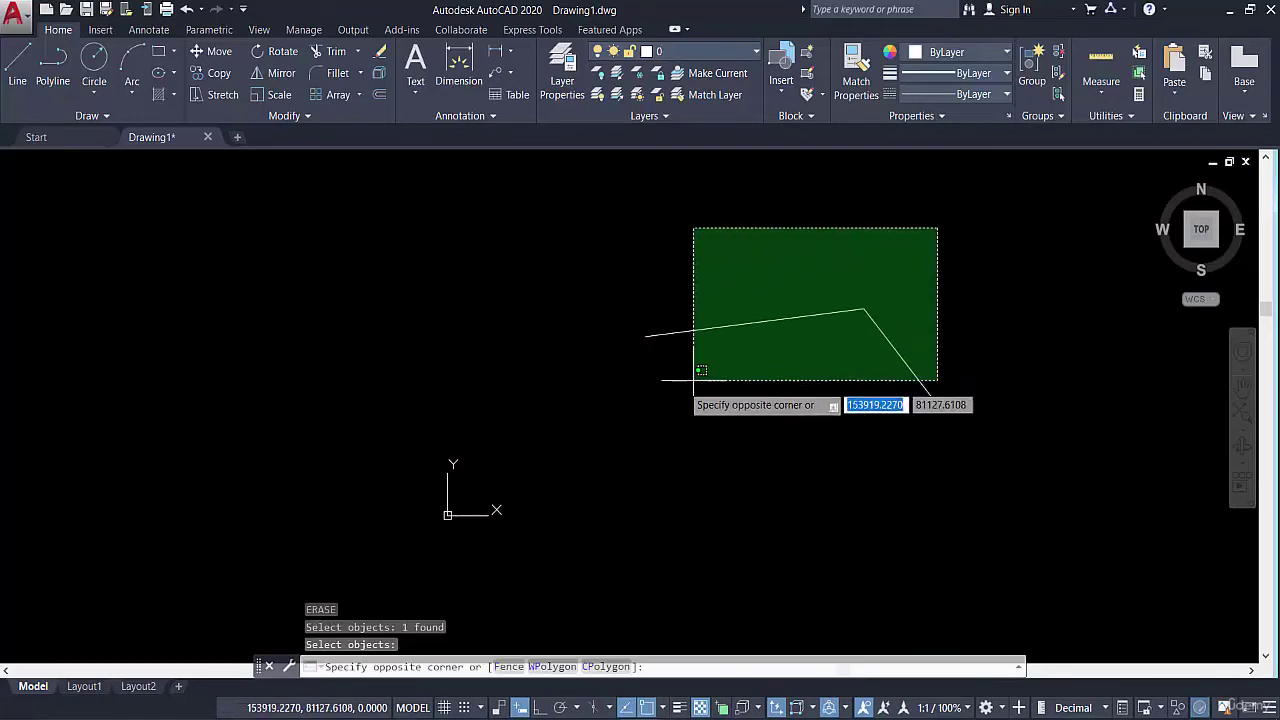
{"action": "left_click", "coordinate": [678, 416]}
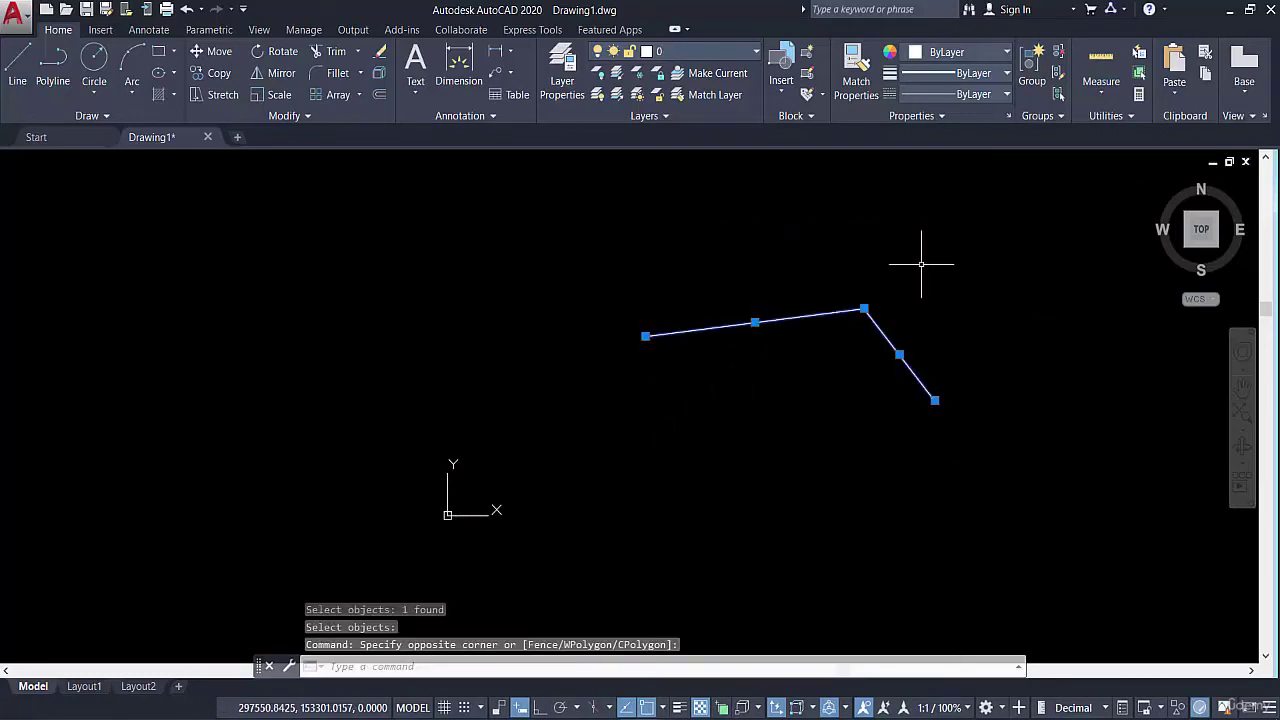
{"action": "key", "text": "Delete"}
{"action": "mouse_move", "coordinate": [878, 384]}
{"action": "middle_mouse_down"}
{"action": "mouse_move", "coordinate": [840, 355]}
{"action": "mouse_move", "coordinate": [871, 329]}
{"action": "mouse_move", "coordinate": [657, 423]}
{"action": "middle_mouse_up"}
- Draw a first chain of five connected line segments
{"action": "left_click", "coordinate": [17, 70]}
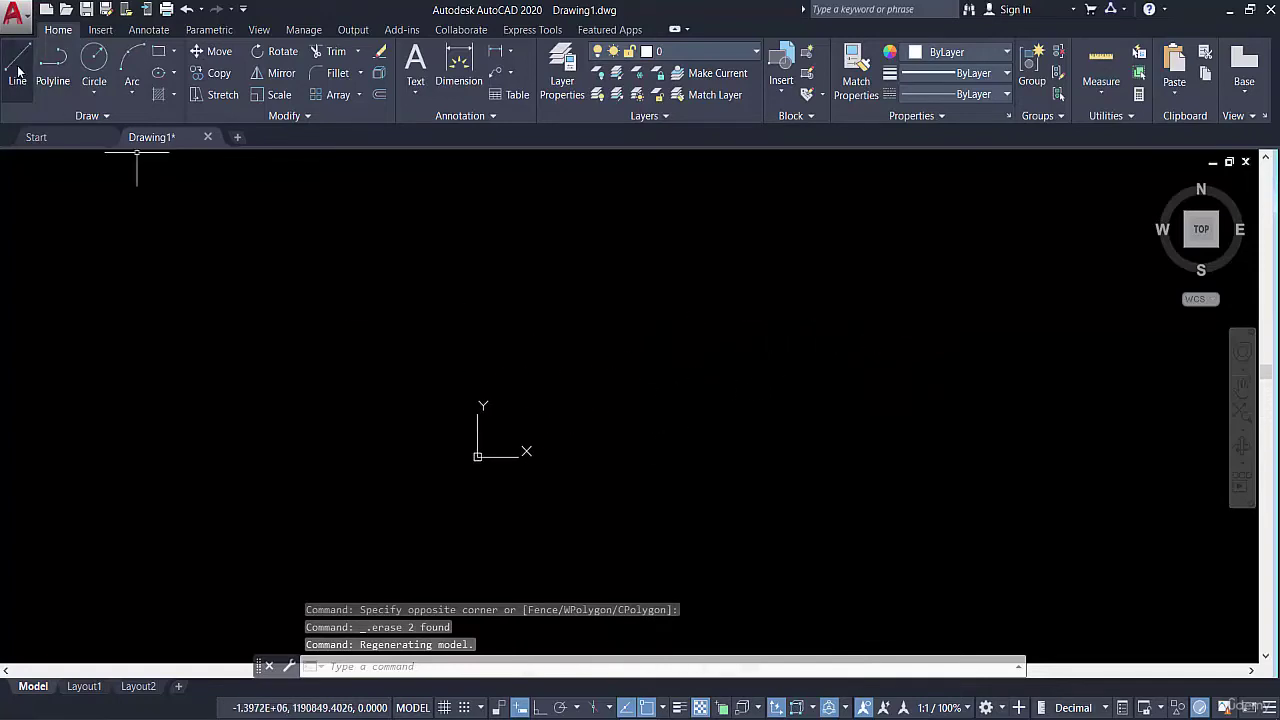
{"action": "left_click", "coordinate": [745, 337]}
{"action": "left_click", "coordinate": [928, 298]}
{"action": "left_click", "coordinate": [1002, 367]}
{"action": "left_click", "coordinate": [1014, 505]}
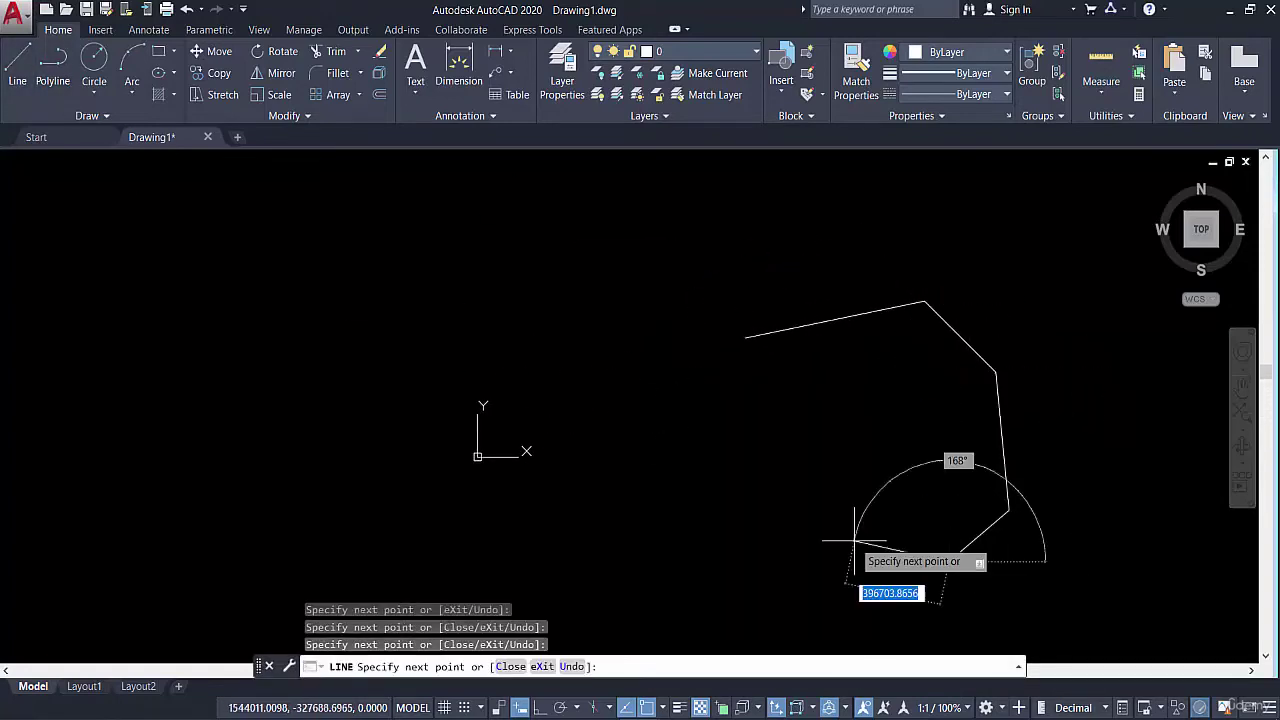
{"action": "left_click", "coordinate": [954, 556]}
{"action": "left_click", "coordinate": [827, 443]}
{"action": "key", "text": "Escape"}
- Delete the lower-left segment, then window-select and delete the rest of that chain
{"action": "middle_click_drag", "start_coordinate": [858, 377], "coordinate": [750, 338]}
{"action": "left_click", "coordinate": [694, 363]}
{"action": "key", "text": "Escape"}
{"action": "key", "text": "Escape"}
{"action": "scroll", "coordinate": [750, 338], "scroll_direction": "up", "scroll_amount": 3}
{"action": "left_click", "coordinate": [743, 334]}
{"action": "left_click", "coordinate": [700, 371]}
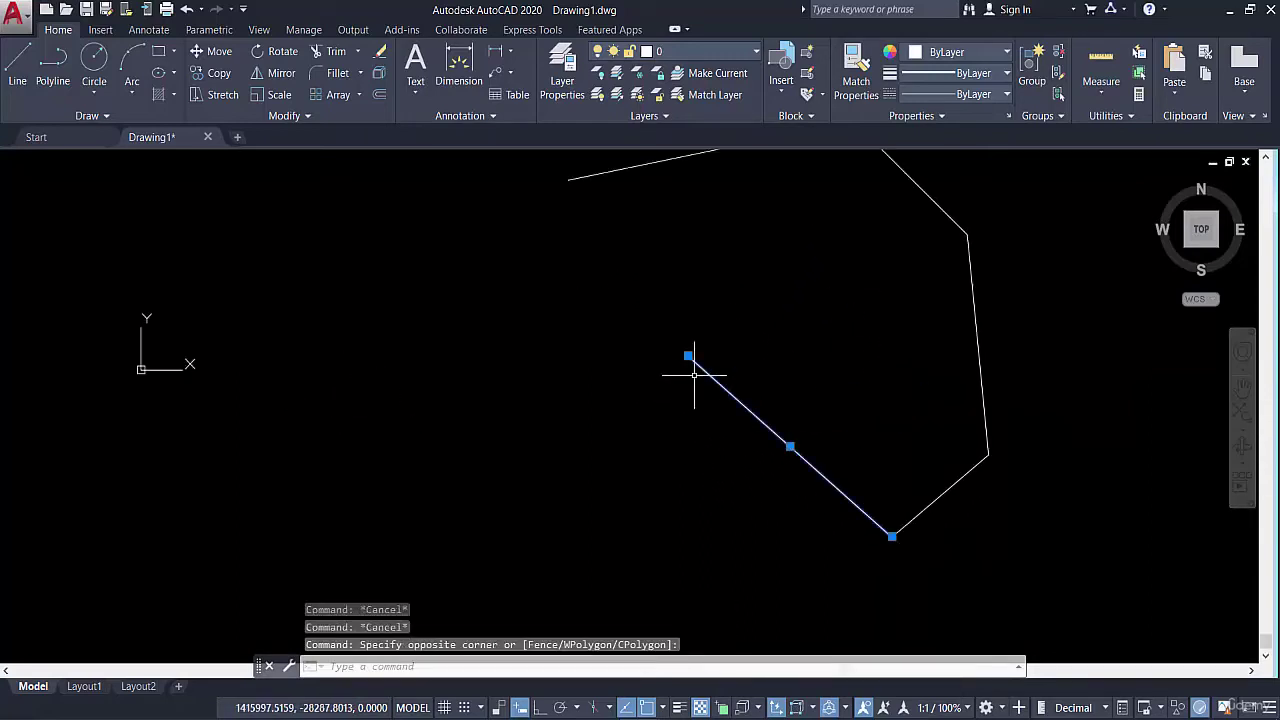
{"action": "scroll", "coordinate": [715, 362], "scroll_direction": "down", "scroll_amount": 3}
{"action": "key", "text": "Delete"}
{"action": "scroll", "coordinate": [749, 337], "scroll_direction": "down", "scroll_amount": 2}
{"action": "middle_click_drag", "start_coordinate": [751, 371], "coordinate": [754, 385]}
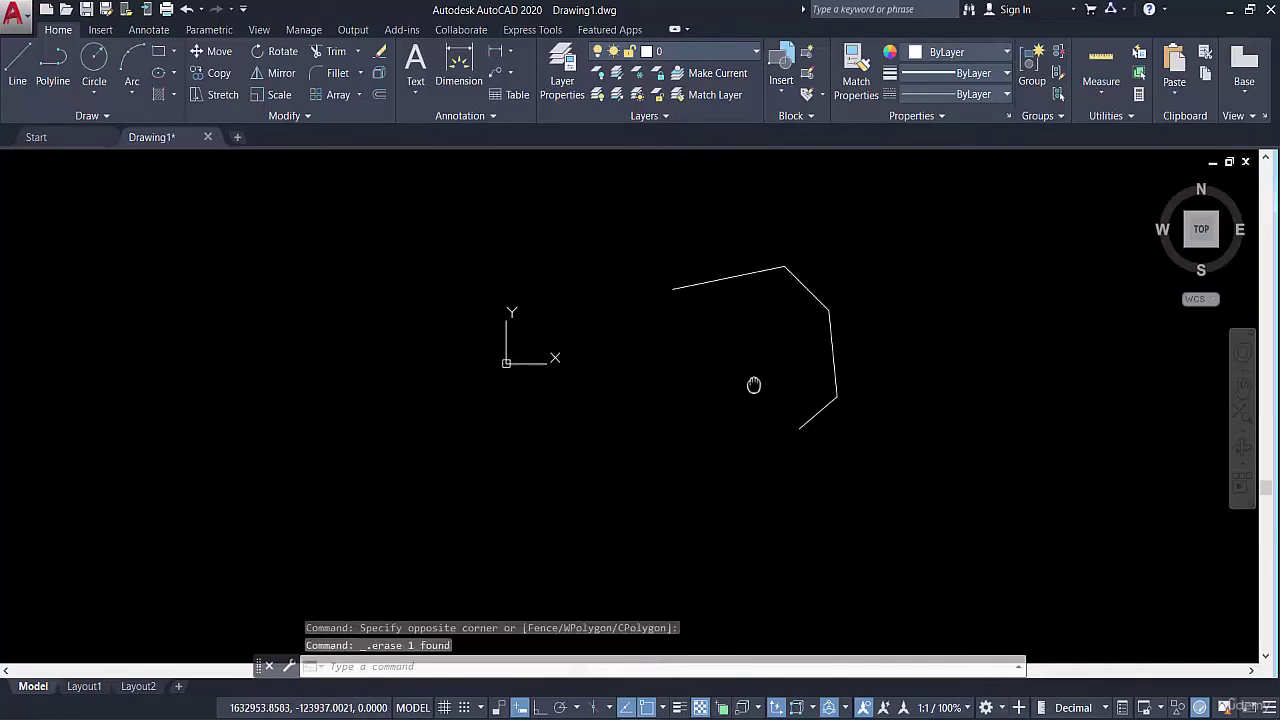
{"action": "left_click", "coordinate": [627, 223]}
{"action": "left_click", "coordinate": [897, 498]}
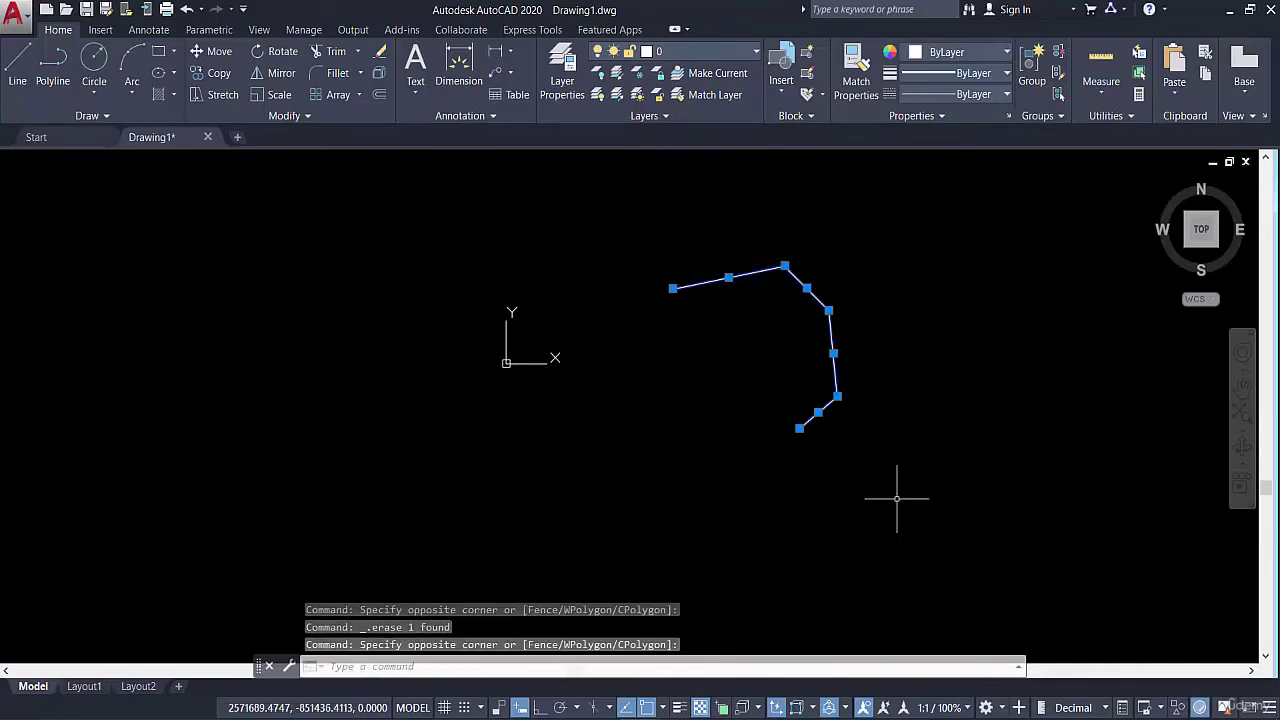
{"action": "key", "text": "Delete"}
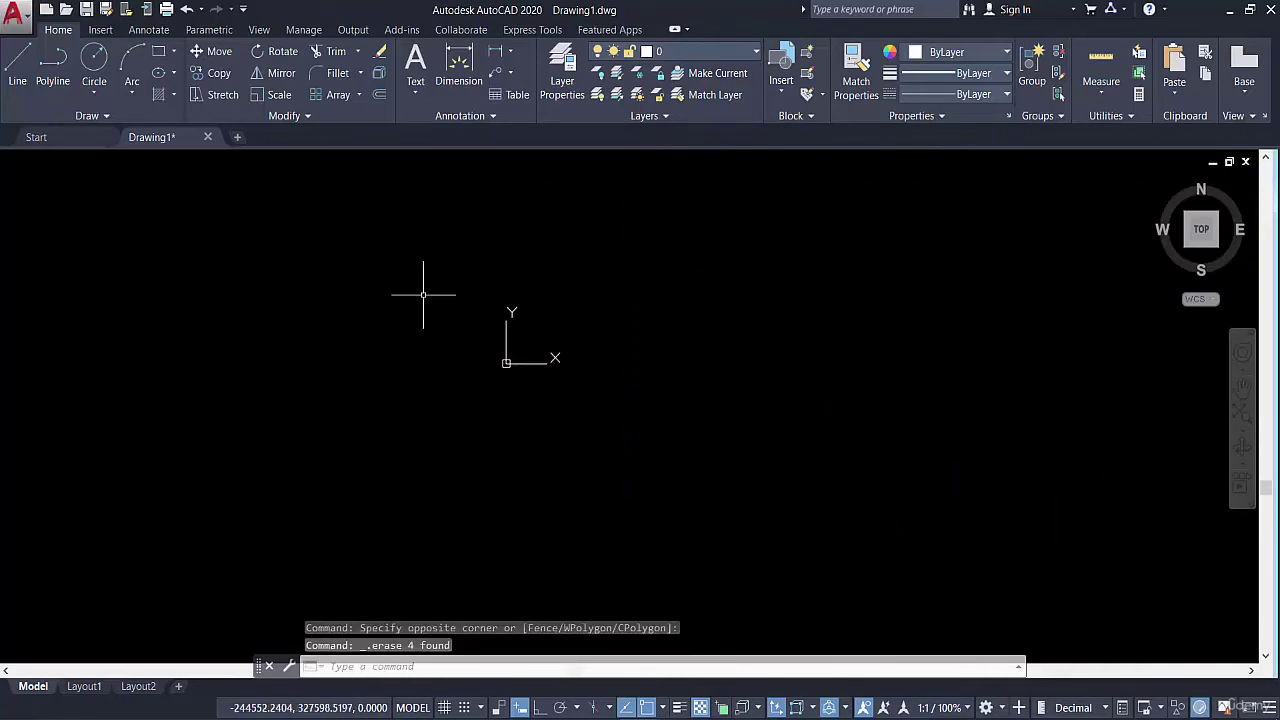
- Draw a new eight-segment zigzag chain from the upper middle round to the lower left
{"action": "left_click", "coordinate": [17, 68]}
{"action": "left_click", "coordinate": [724, 348]}
{"action": "left_click", "coordinate": [952, 270]}
{"action": "left_click", "coordinate": [1046, 441]}
{"action": "left_click", "coordinate": [920, 553]}
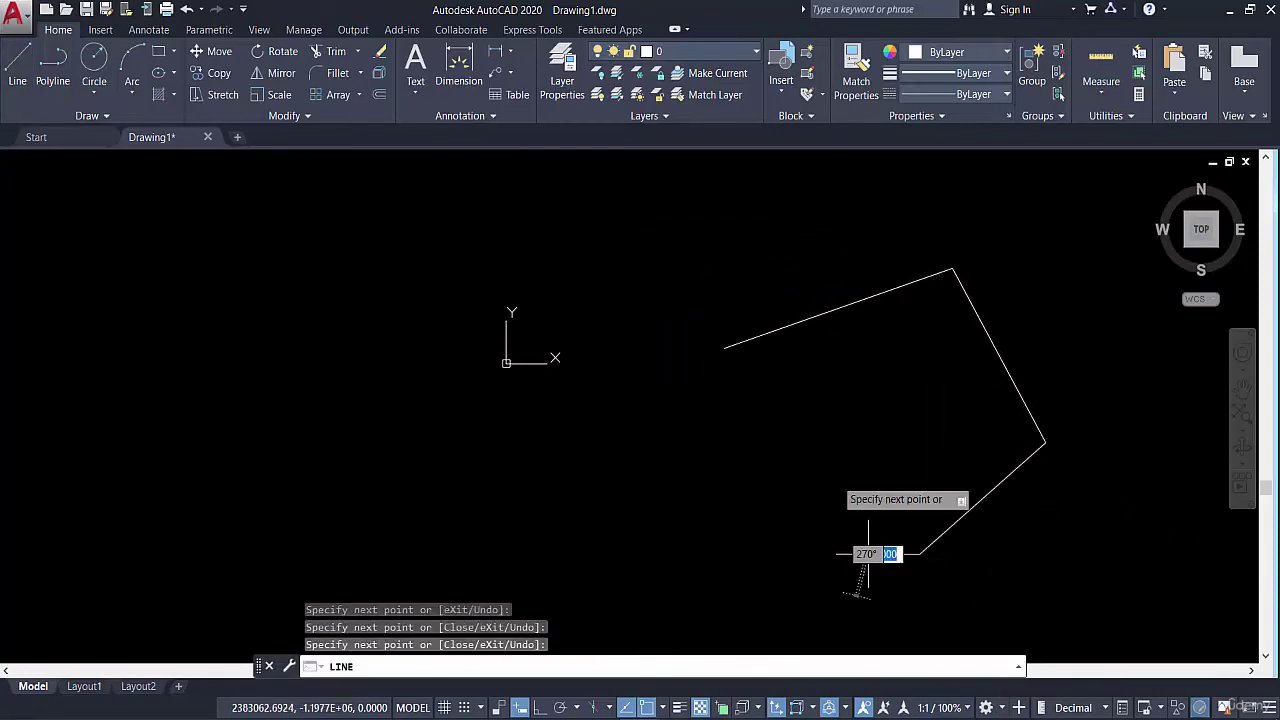
{"action": "left_click", "coordinate": [867, 553]}
{"action": "left_click", "coordinate": [835, 448]}
{"action": "left_click", "coordinate": [770, 449]}
{"action": "left_click", "coordinate": [635, 497]}
{"action": "left_click", "coordinate": [584, 478]}
{"action": "key", "text": "Escape"}
{"action": "mouse_move", "coordinate": [634, 396]}
{"action": "middle_mouse_down"}
{"action": "mouse_move", "coordinate": [709, 329]}
{"action": "mouse_move", "coordinate": [658, 339]}
{"action": "middle_mouse_up"}
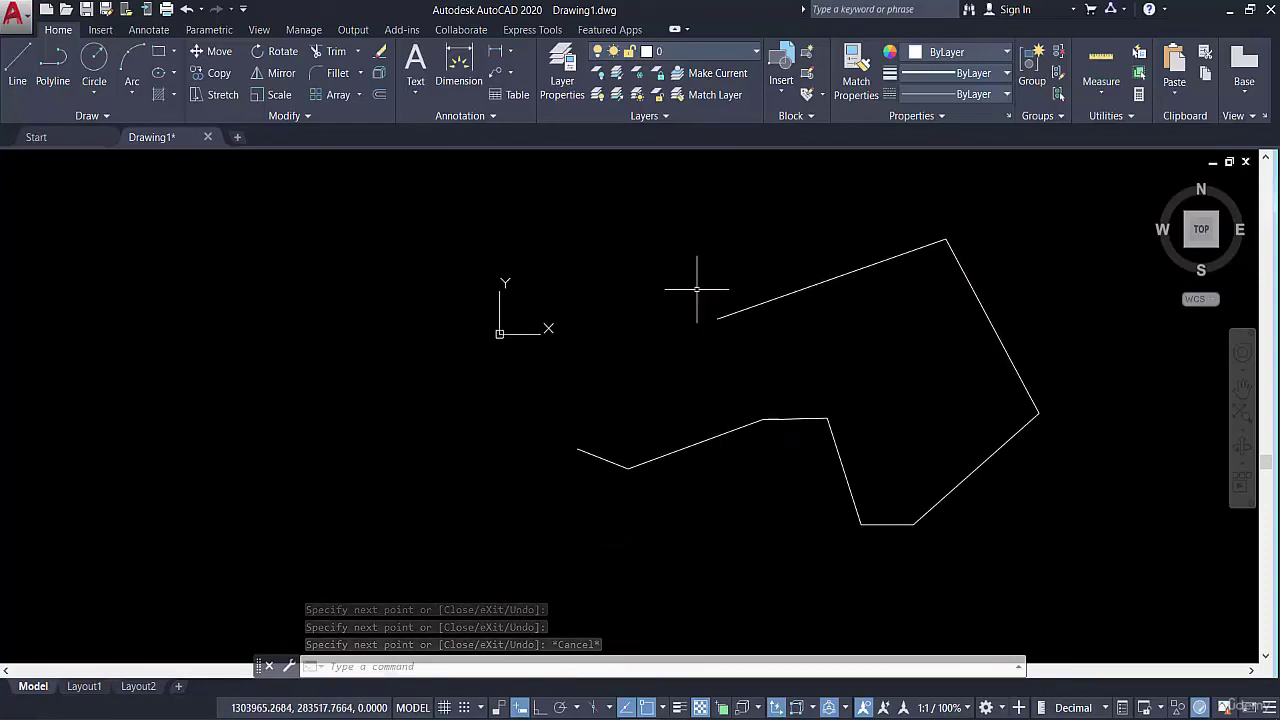
{"action": "scroll", "coordinate": [671, 275], "scroll_direction": "down", "scroll_amount": 3}
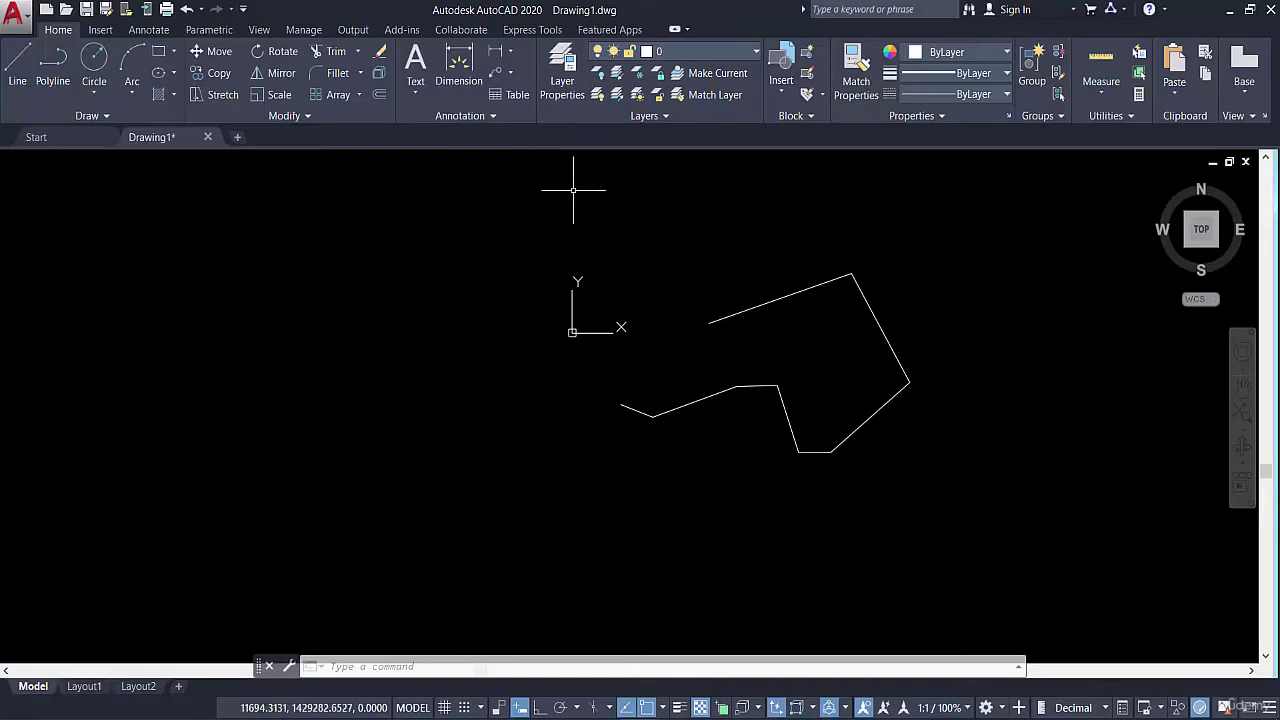
{"action": "left_click", "coordinate": [573, 188]}
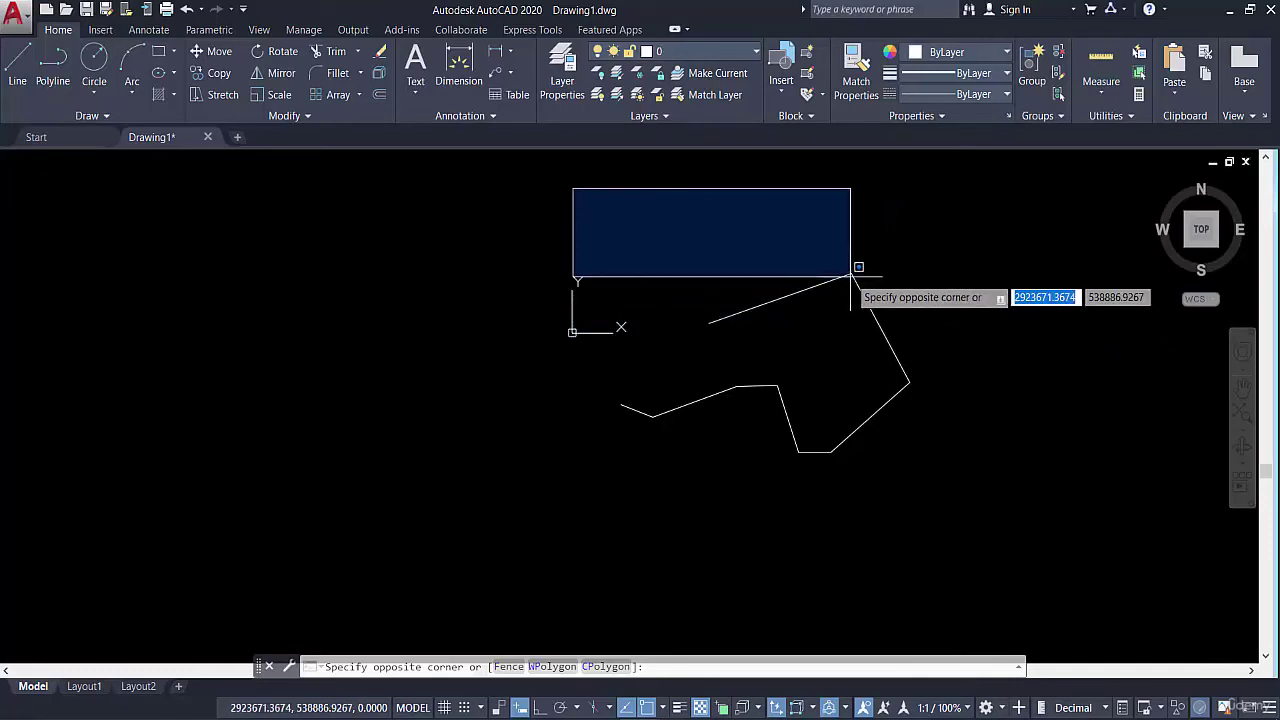
{"action": "left_click", "coordinate": [894, 341]}
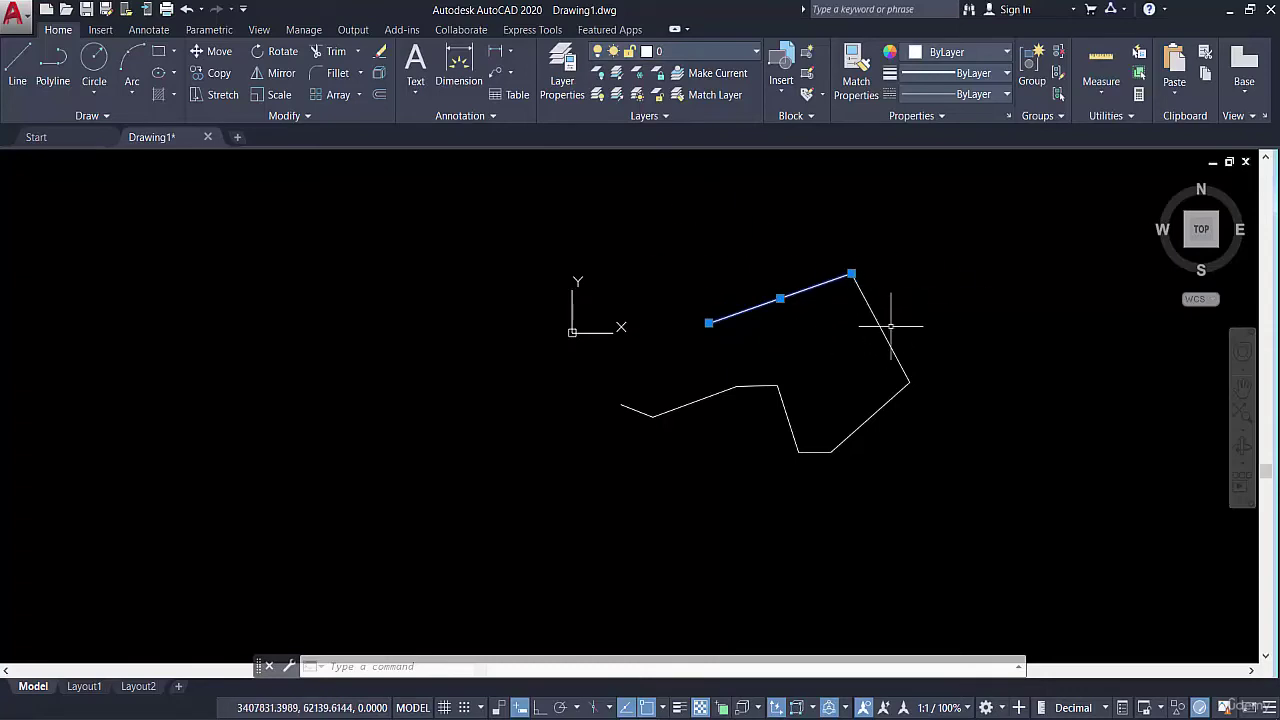
{"action": "left_click", "coordinate": [847, 305]}
{"action": "key", "text": "Escape"}
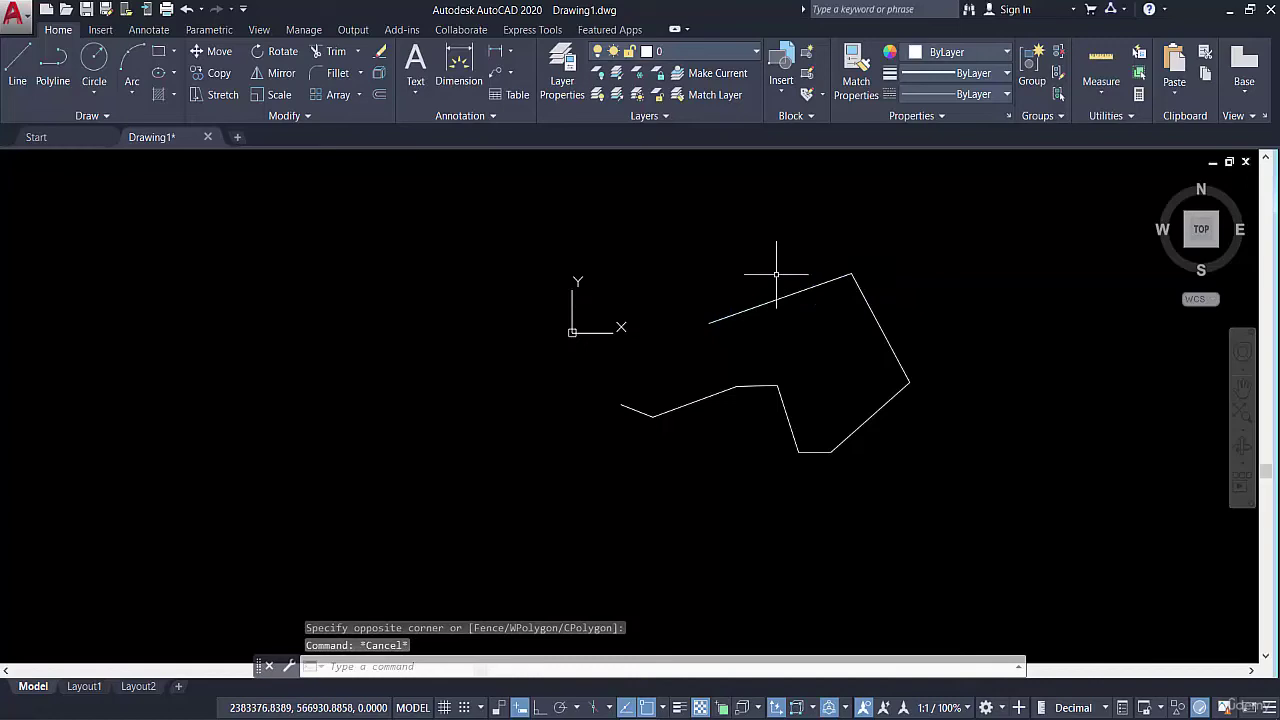
{"action": "left_click", "coordinate": [962, 215]}
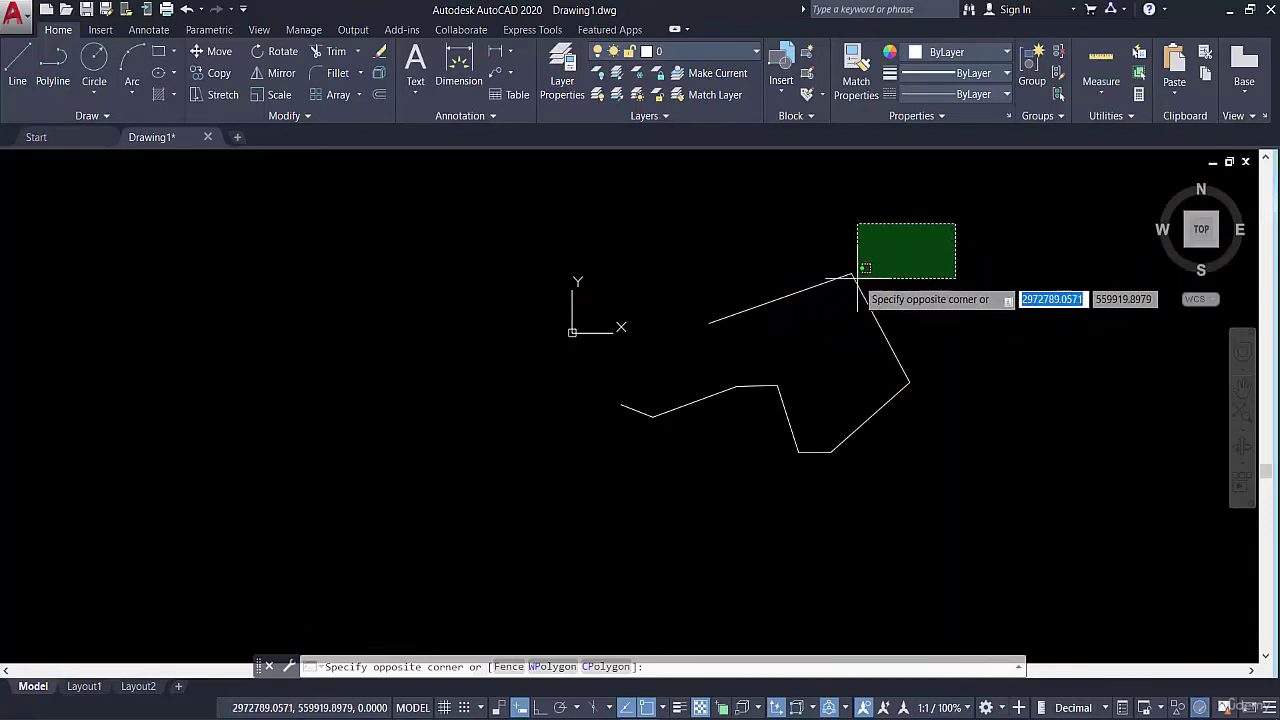
{"action": "left_click", "coordinate": [765, 300]}
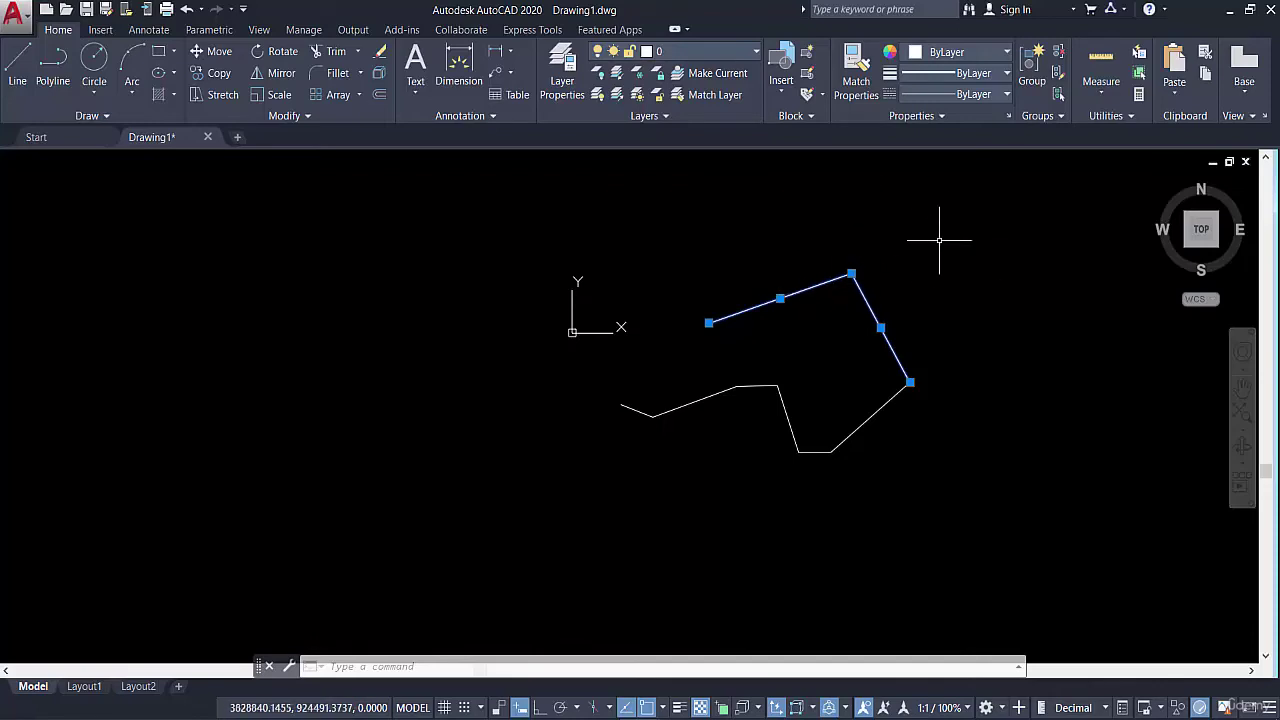
{"action": "left_click", "coordinate": [826, 288]}
{"action": "key", "text": "Escape"}
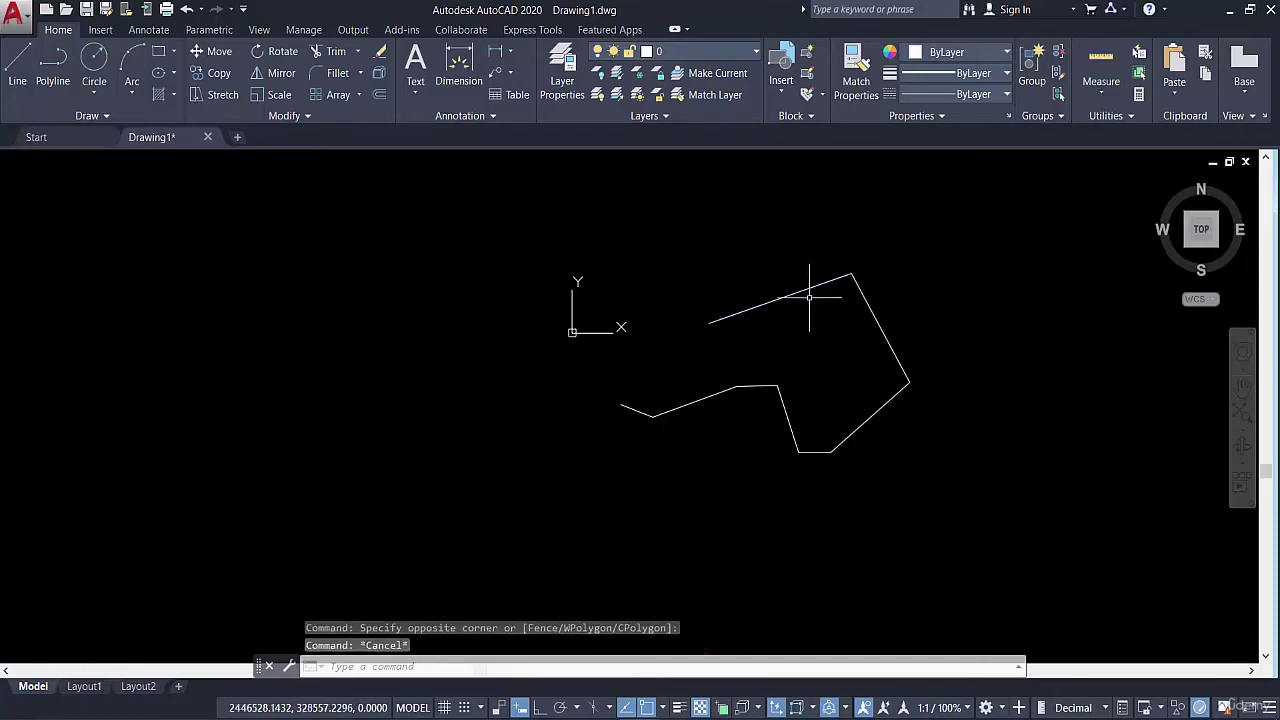
{"action": "left_click", "coordinate": [550, 185]}
{"action": "left_click", "coordinate": [962, 505]}
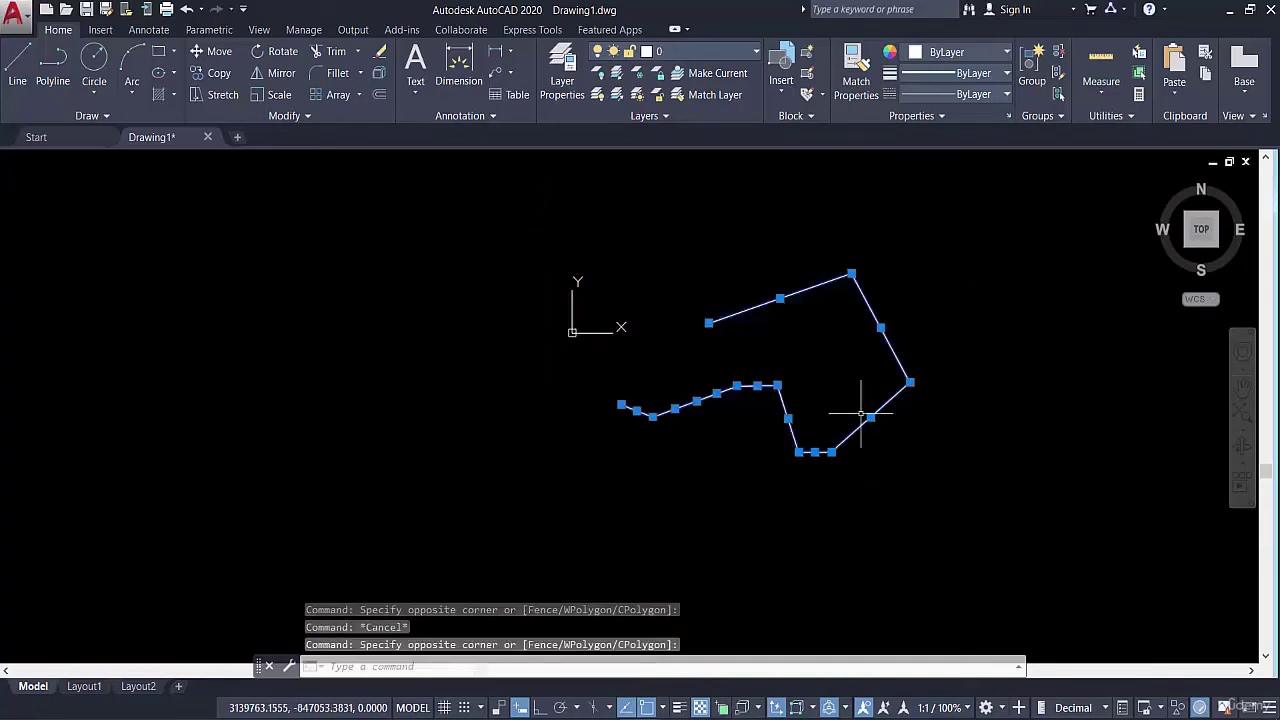
{"action": "key", "text": "Escape"}
{"action": "left_click", "coordinate": [930, 430]}
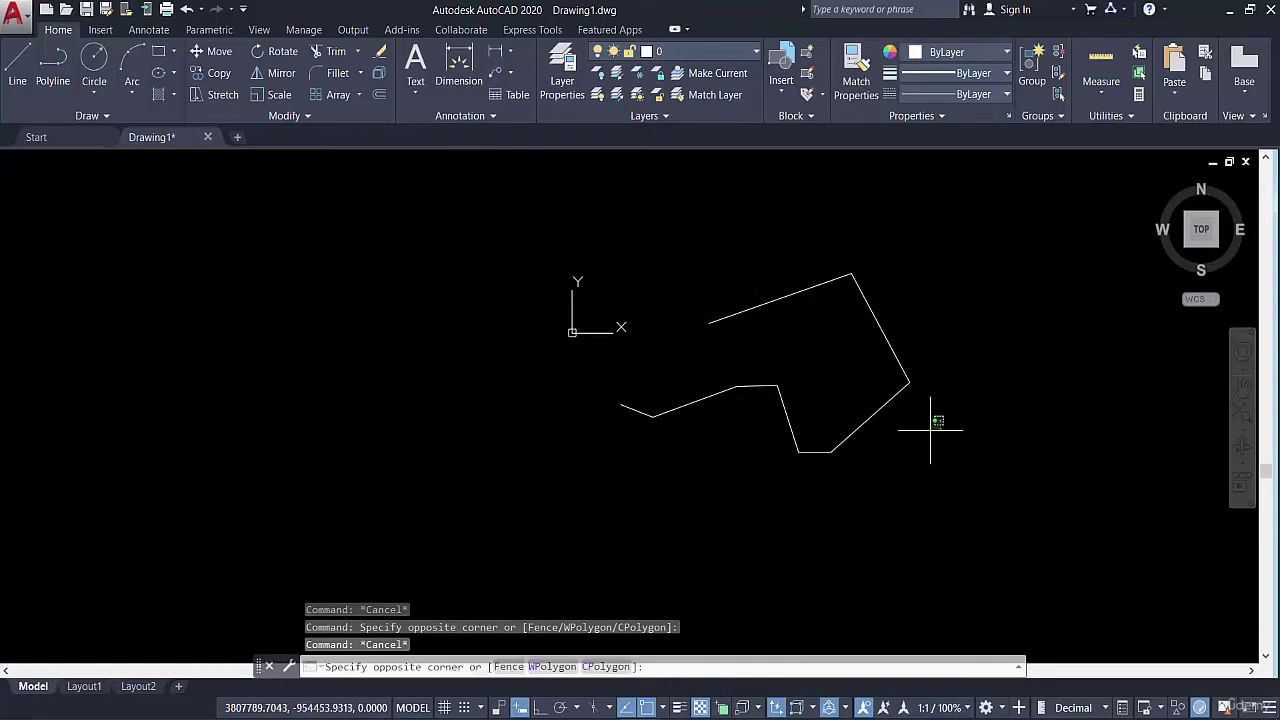
{"action": "left_click", "coordinate": [694, 491]}
{"action": "key", "text": "Escape"}
{"action": "left_click", "coordinate": [694, 423]}
- Review the Introduction slide in PowerPoint, then bring the AutoCAD drawing back to the front
{"action": "key", "text": "Escape"}
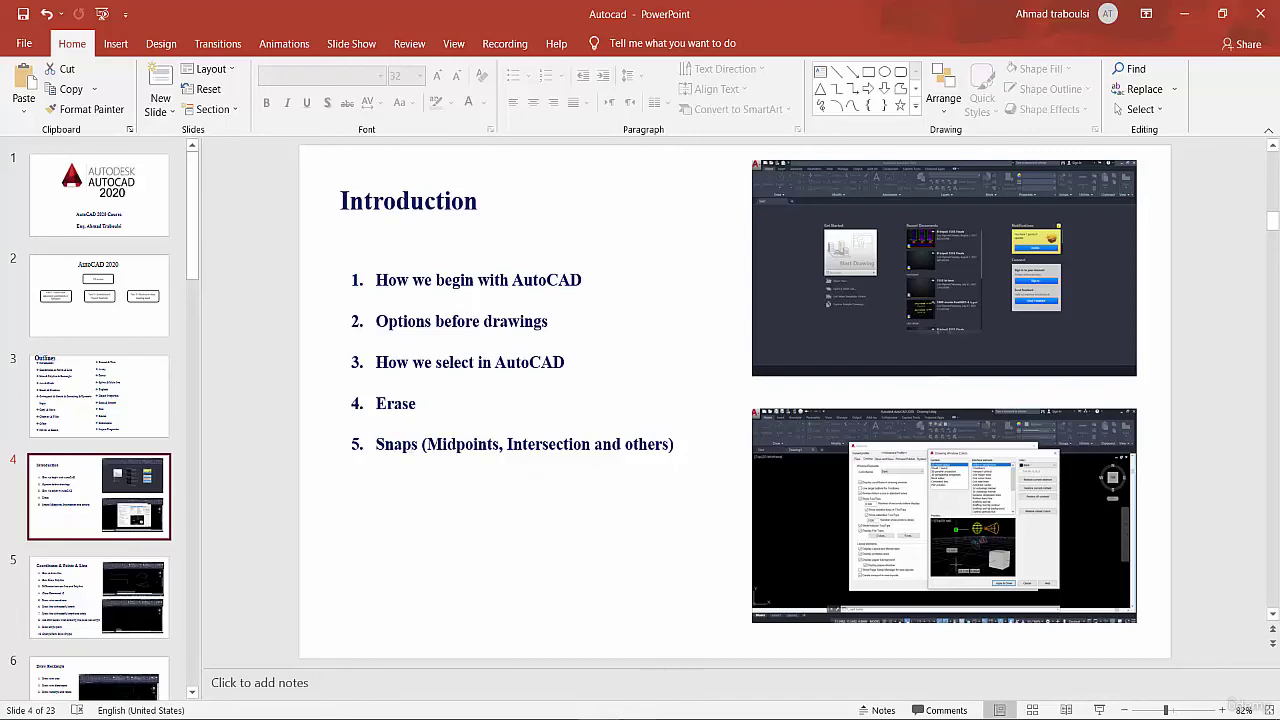
{"action": "left_click", "coordinate": [790, 646]}
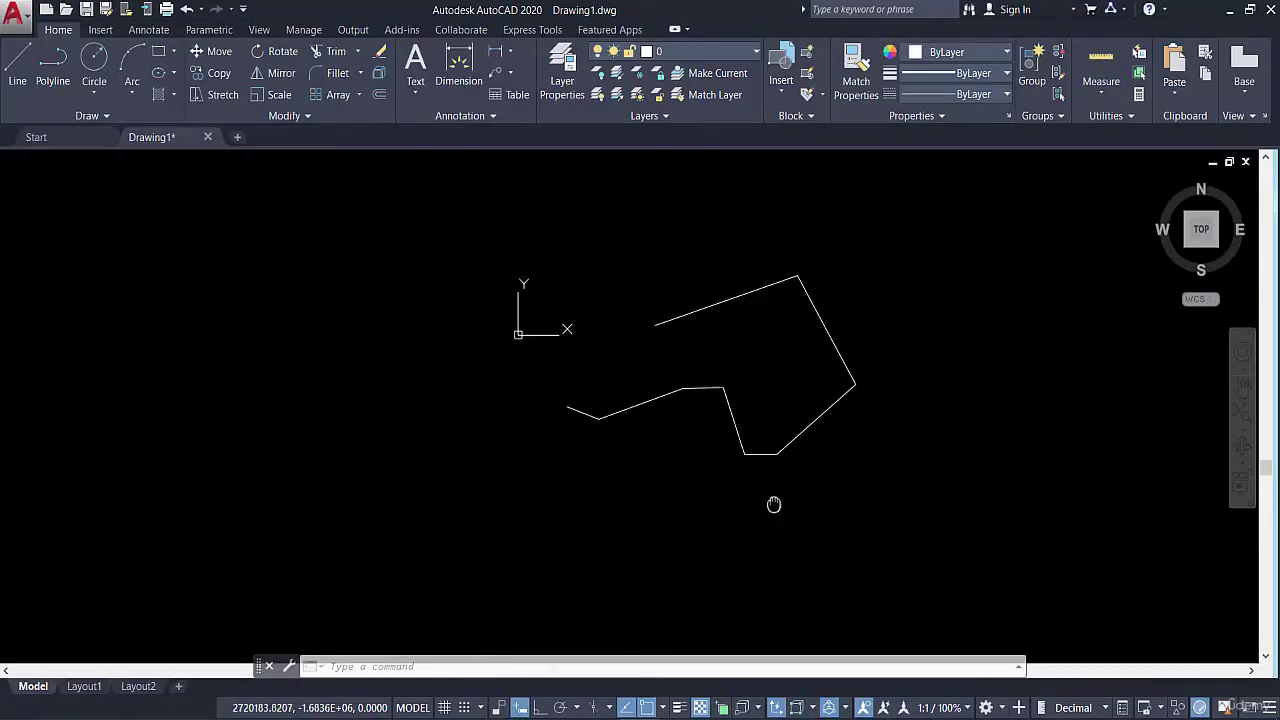
- Draw a horizontal line right of the polyline with Ortho (F8) turned on
{"action": "middle_click_drag", "start_coordinate": [773, 504], "coordinate": [525, 512]}
{"action": "left_click", "coordinate": [17, 65]}
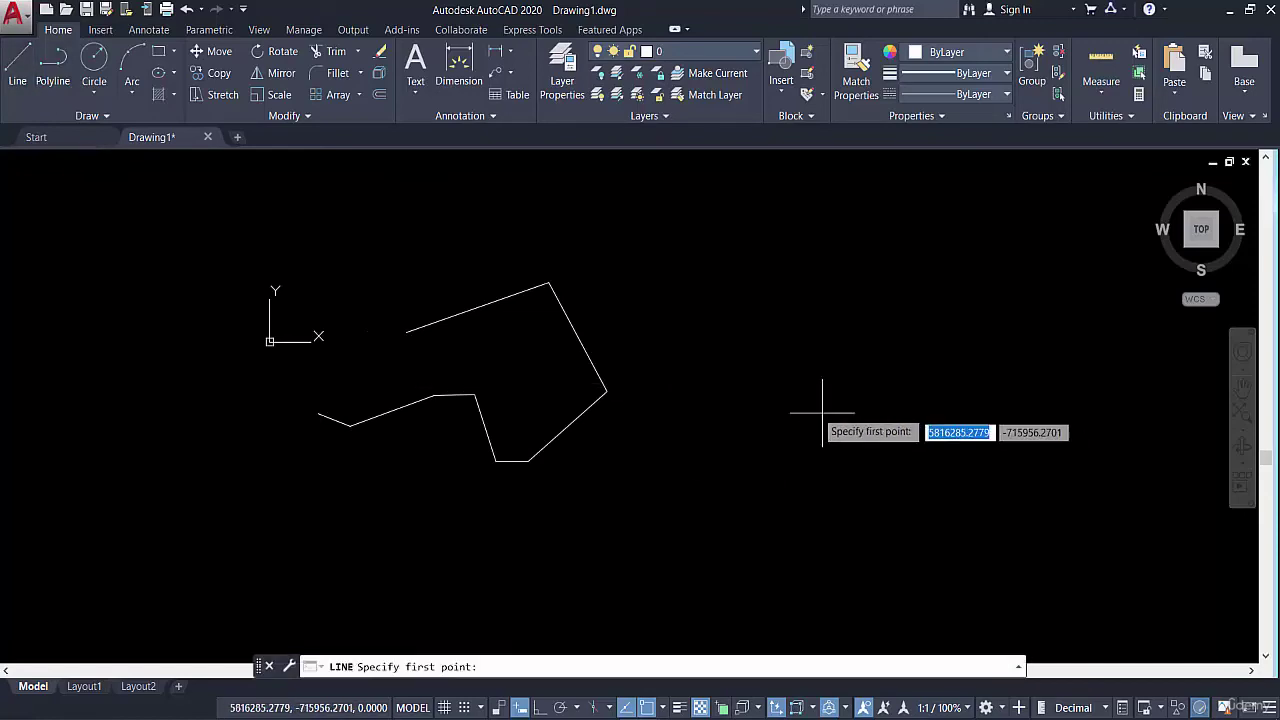
{"action": "left_click", "coordinate": [726, 370]}
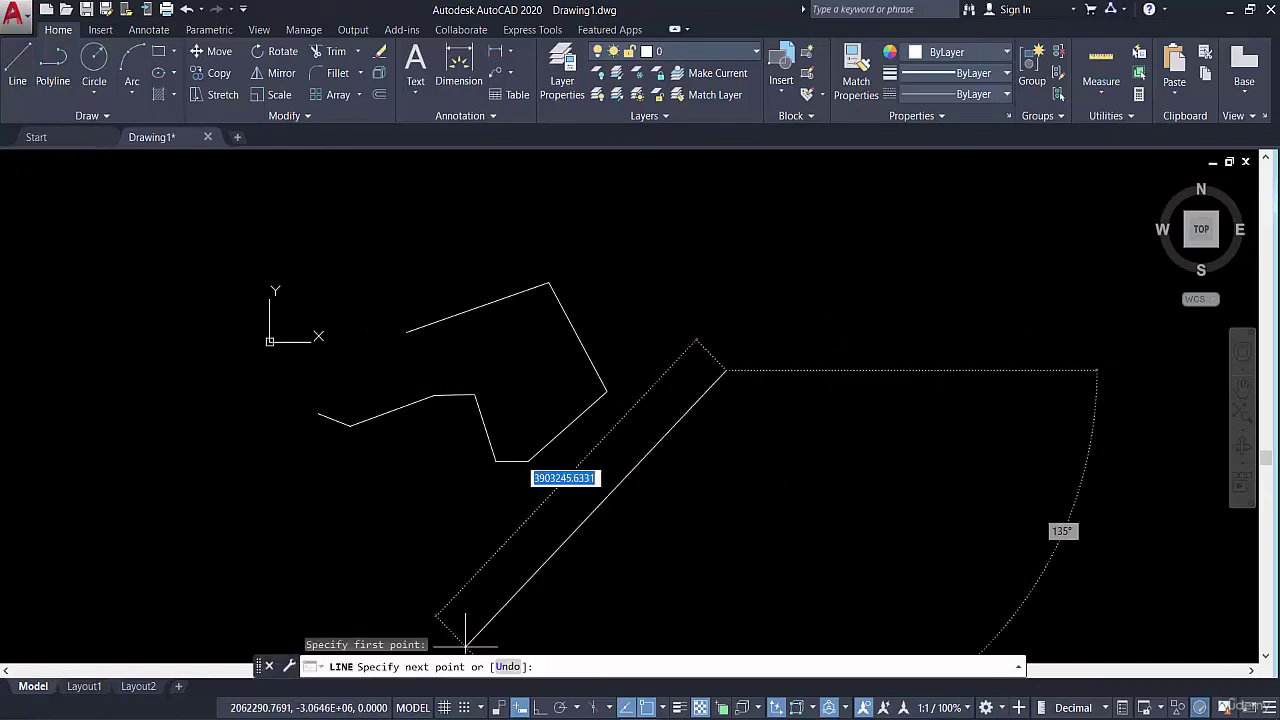
{"action": "key", "text": "F8"}
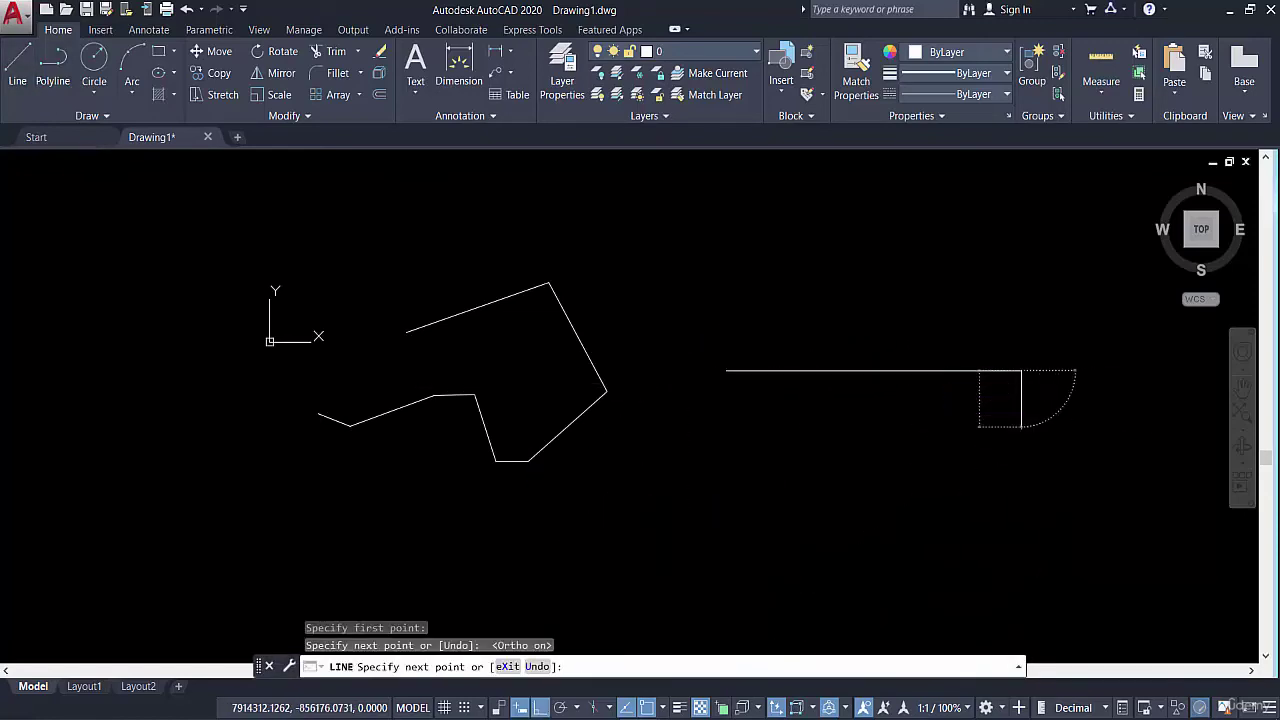
{"action": "key", "text": "Escape"}
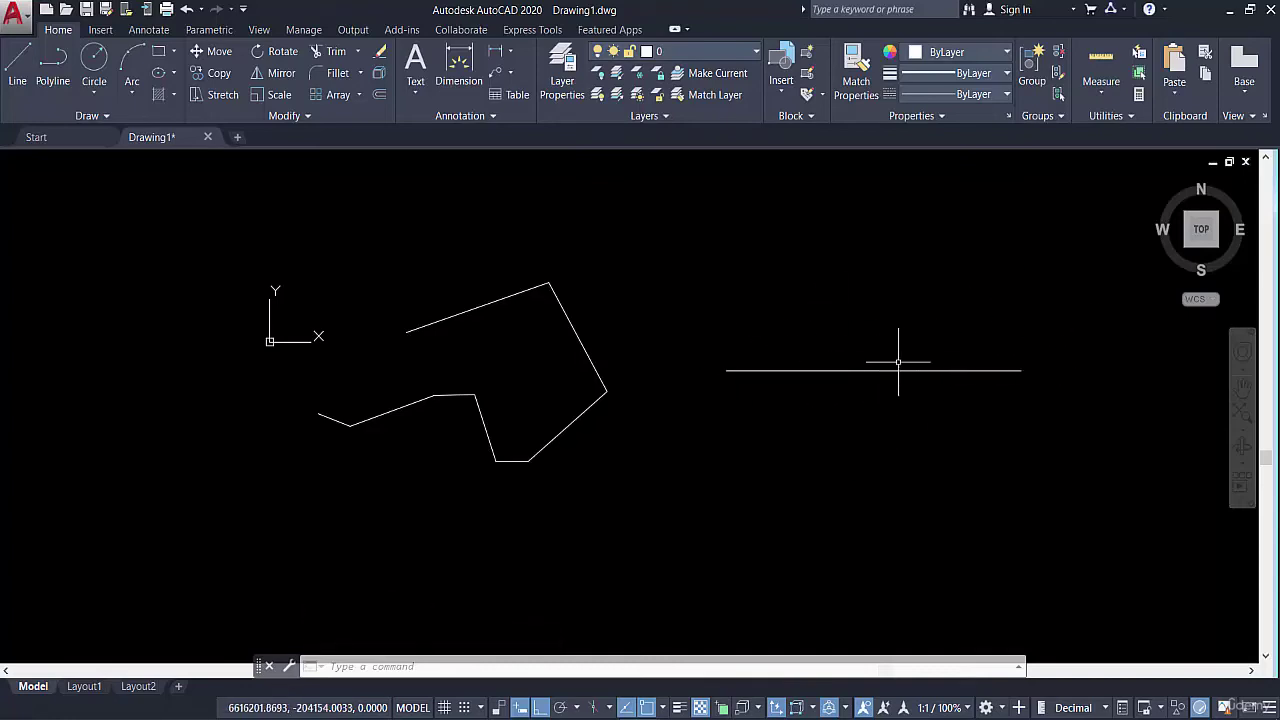
{"action": "left_click", "coordinate": [578, 708]}
{"action": "left_click", "coordinate": [578, 708]}
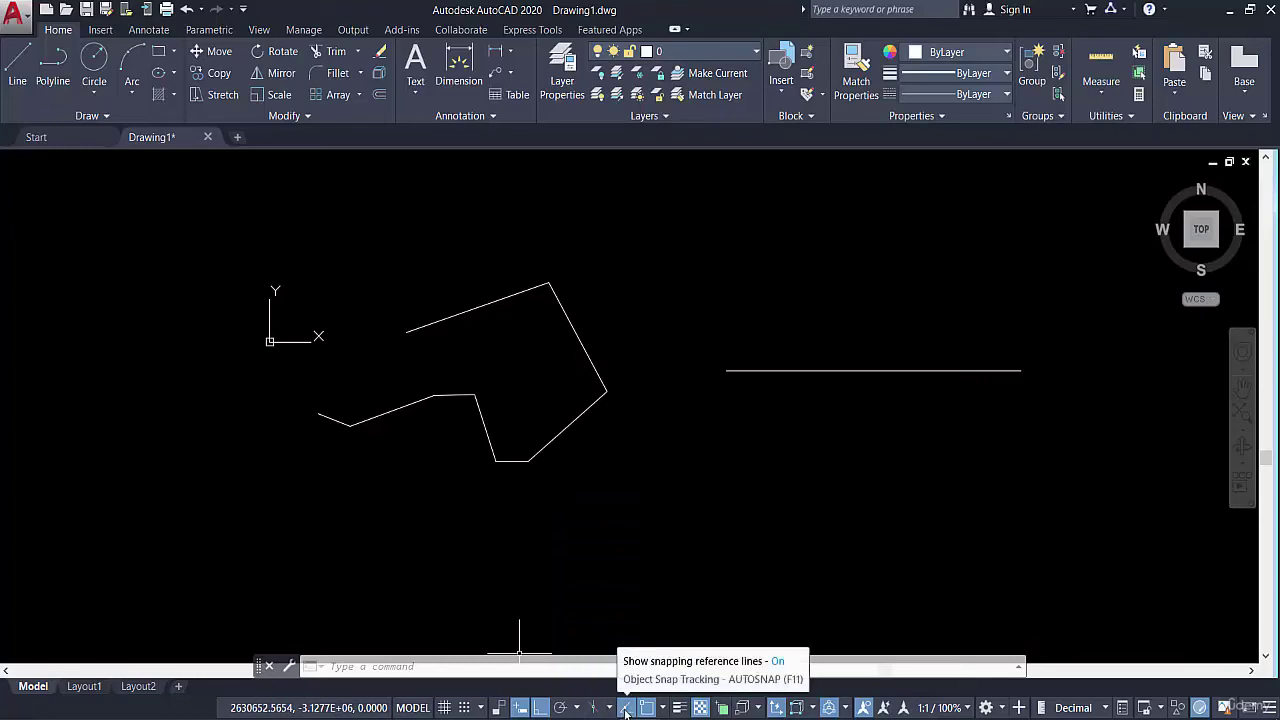
{"action": "right_click", "coordinate": [627, 711]}
{"action": "left_click", "coordinate": [644, 686]}
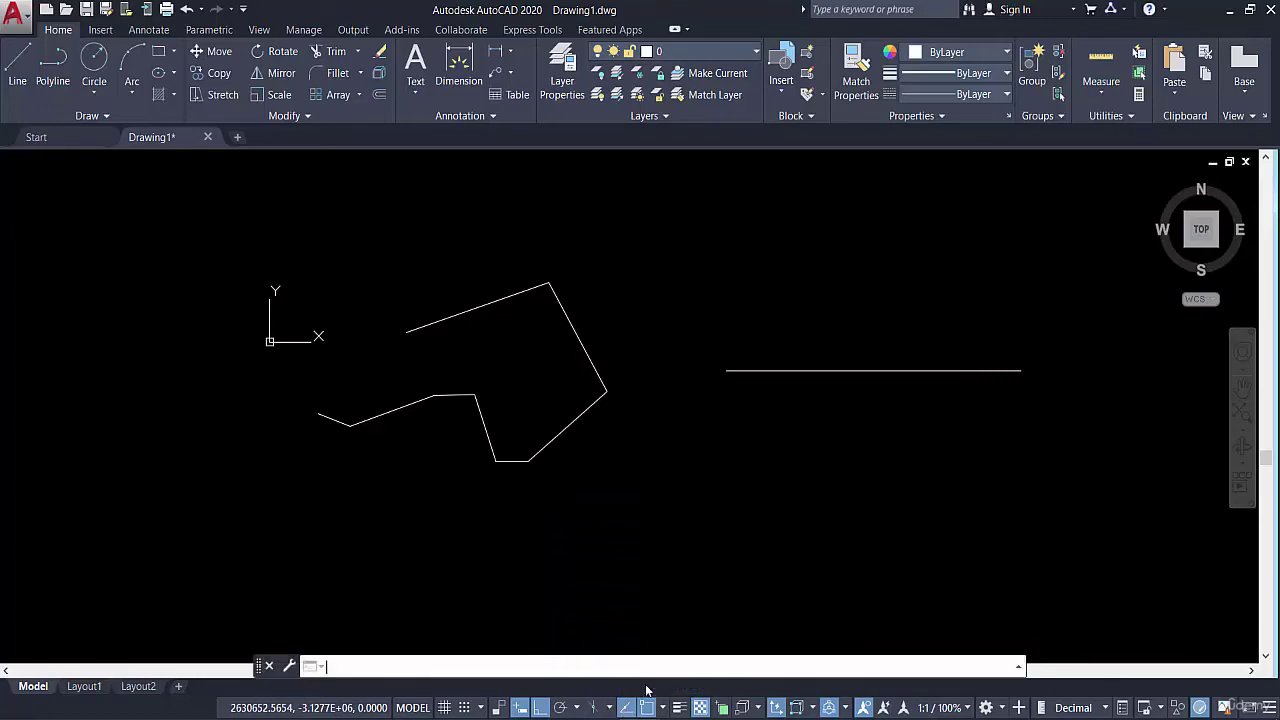
{"action": "left_click", "coordinate": [1046, 217]}
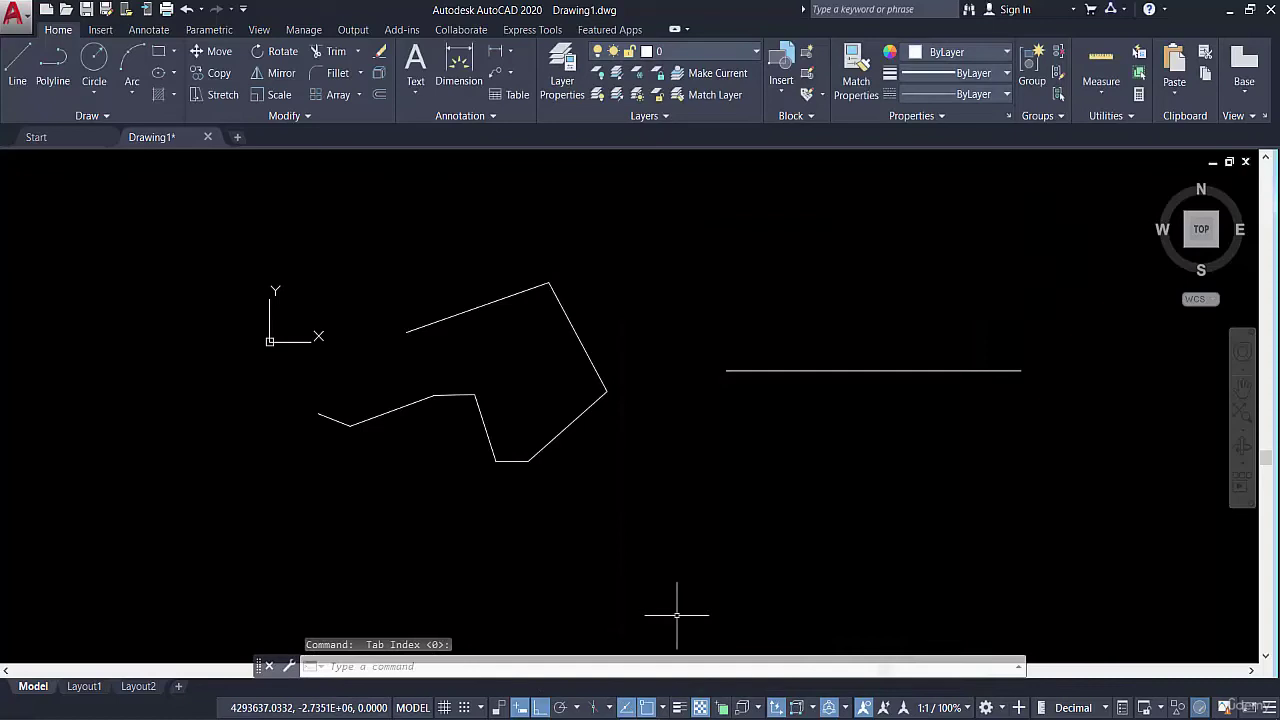
{"action": "left_click", "coordinate": [626, 711]}
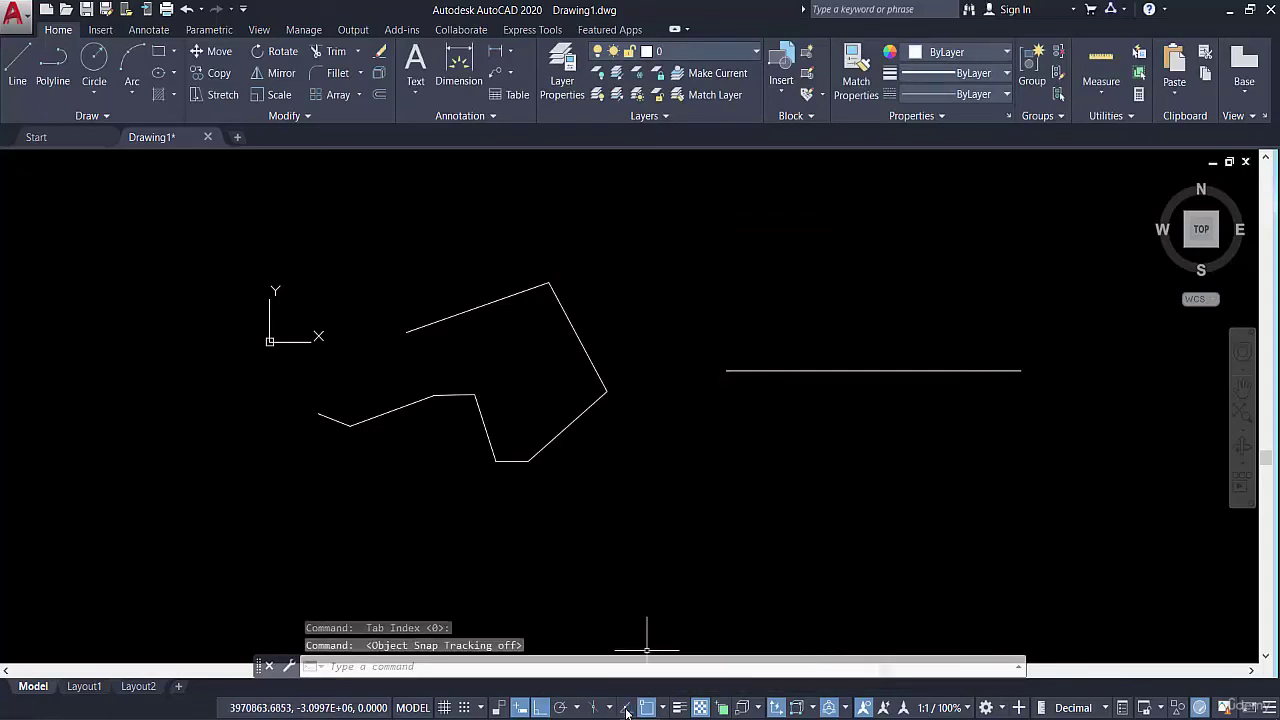
{"action": "left_click", "coordinate": [626, 711]}
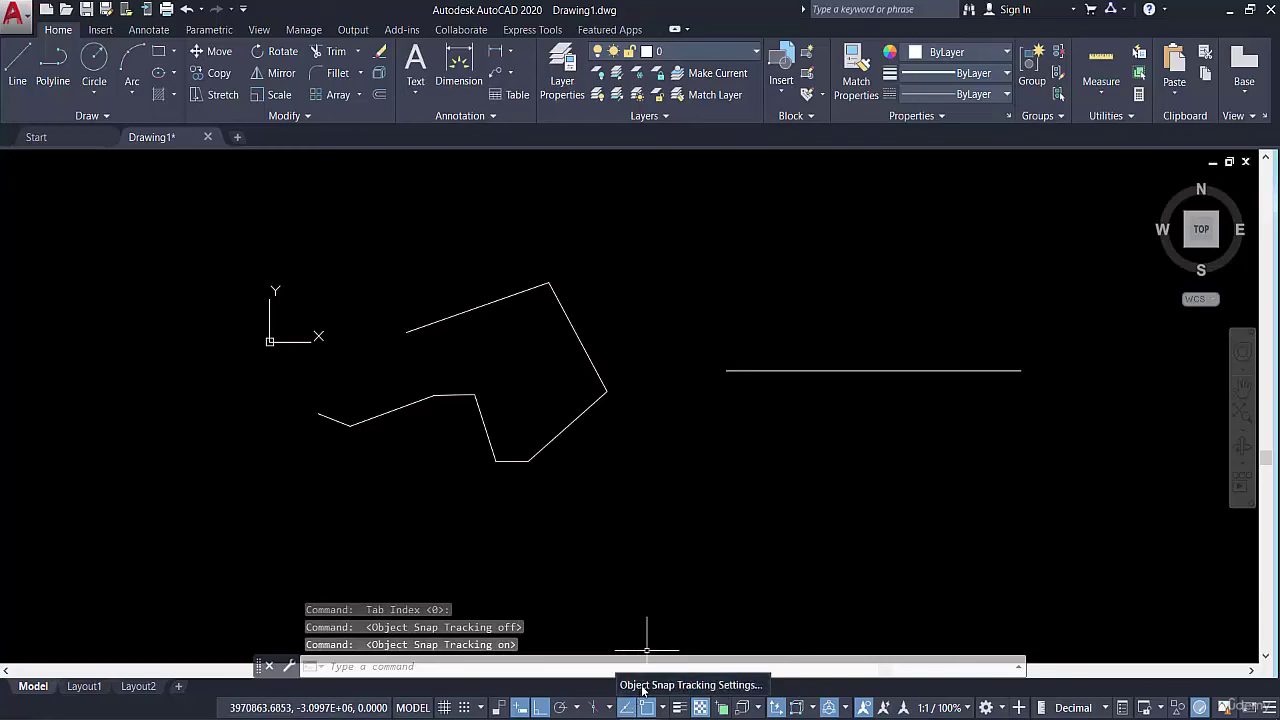
{"action": "left_click", "coordinate": [660, 685]}
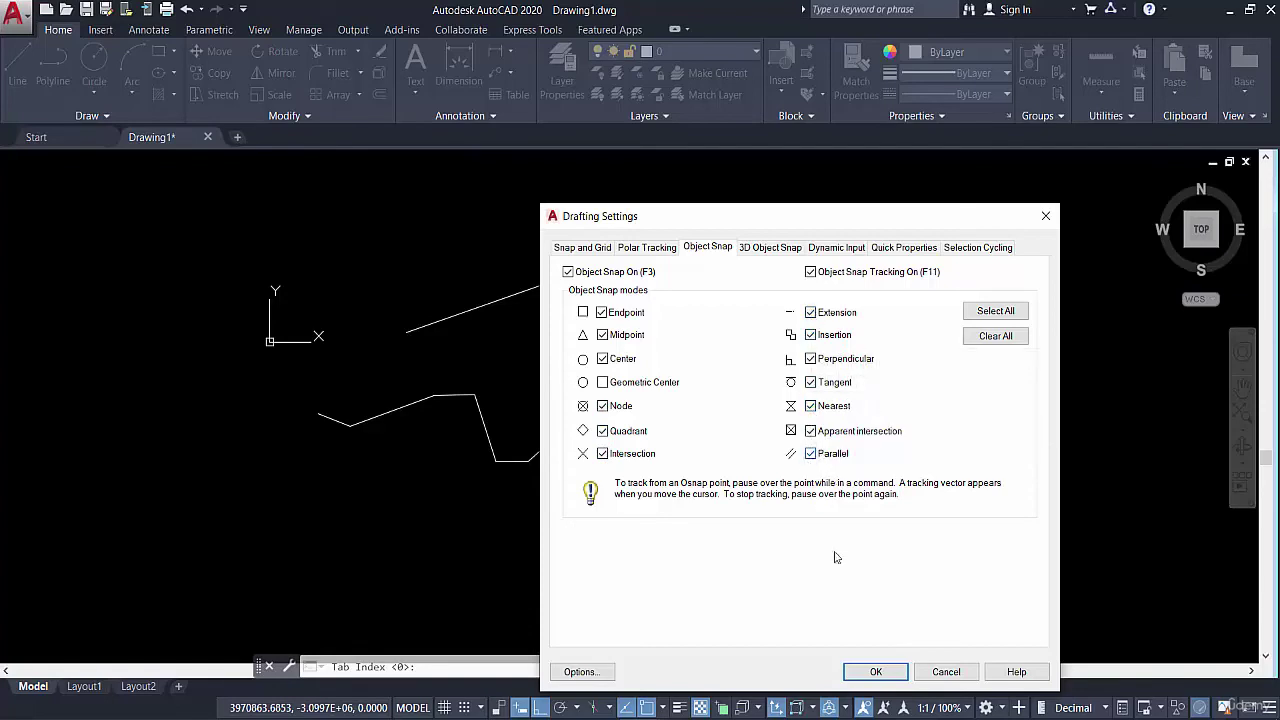
{"action": "left_click", "coordinate": [872, 672]}
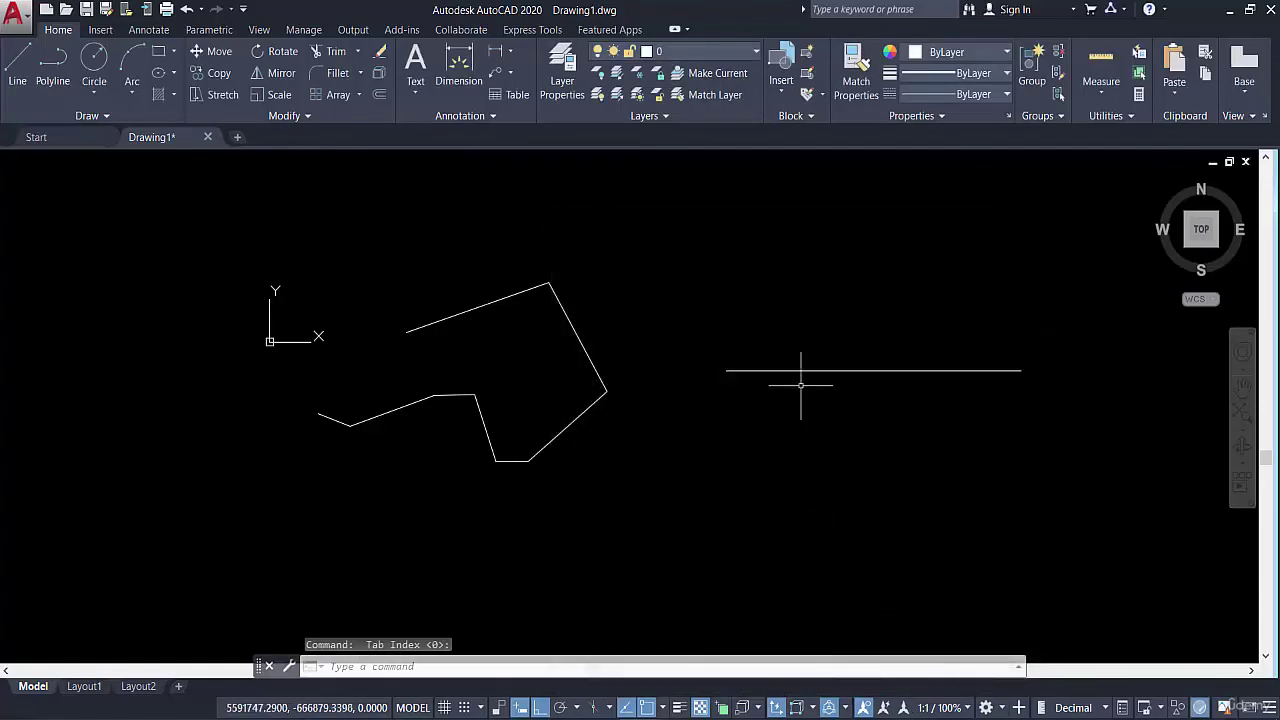
- Draw a vertical line down from the horizontal line's midpoint to form a T
{"action": "left_click", "coordinate": [17, 65]}
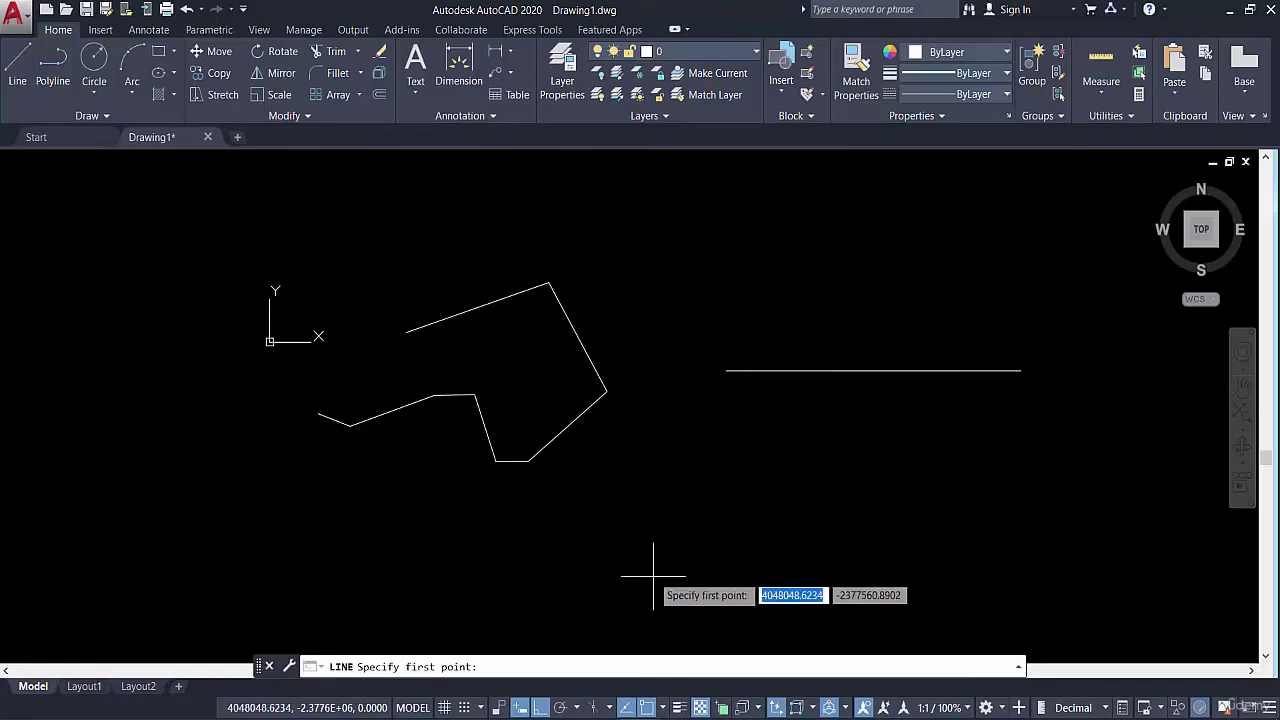
{"action": "left_click", "coordinate": [873, 371]}
{"action": "left_click", "coordinate": [873, 520]}
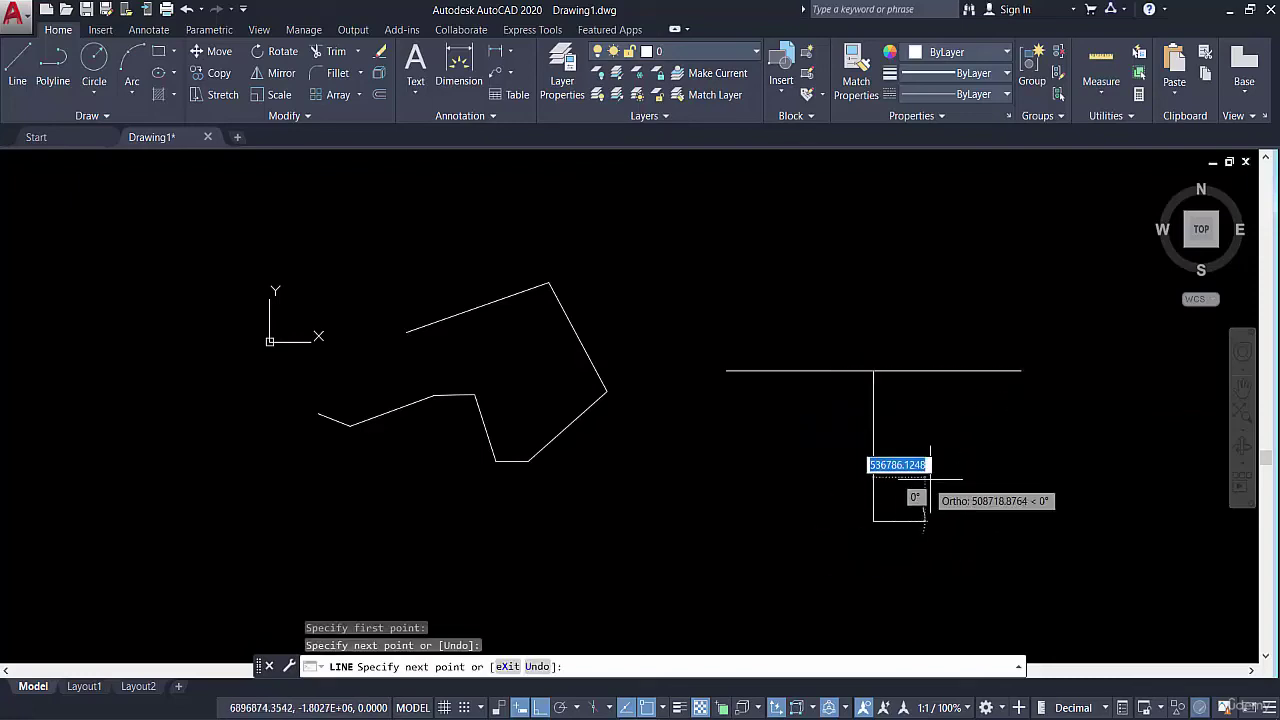
{"action": "key", "text": "Escape"}
{"action": "left_click", "coordinate": [17, 68]}
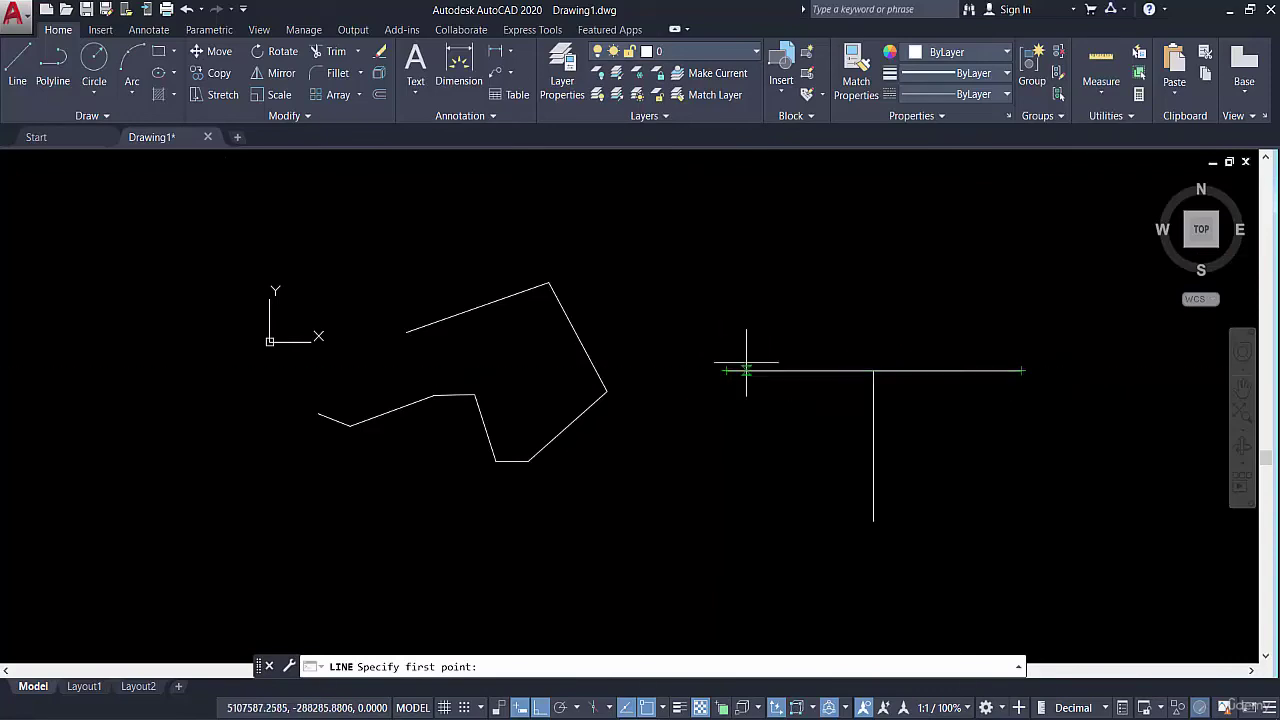
{"action": "key", "text": "Escape"}
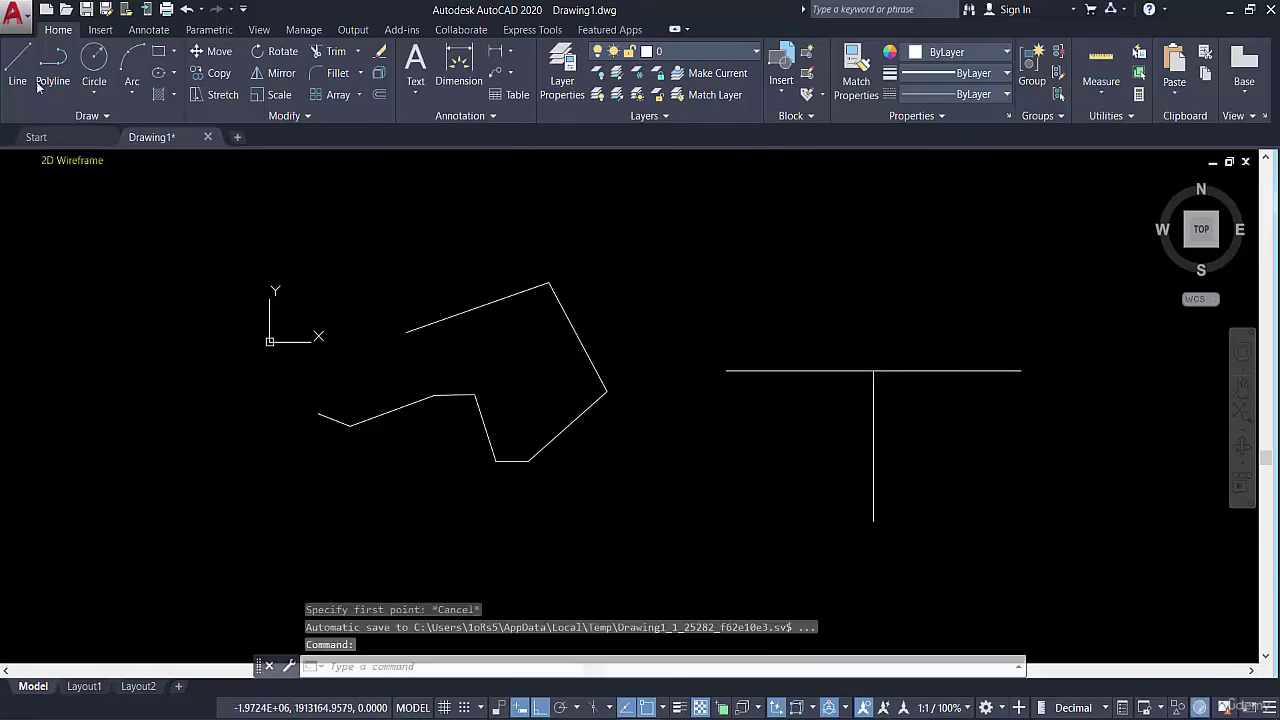
{"action": "left_click", "coordinate": [16, 62]}
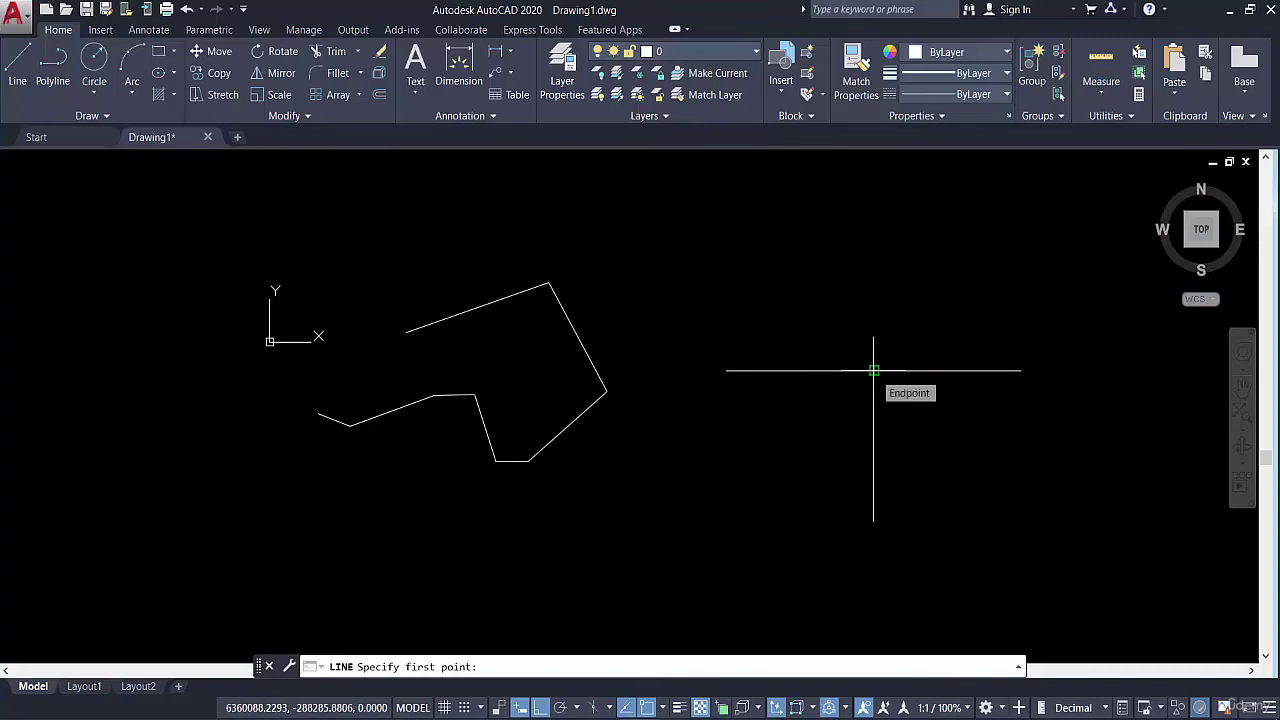
- Select the T-shaped lines, then clear the selection and cancel any pending command
{"action": "key", "text": "Escape"}
{"action": "left_click", "coordinate": [866, 352]}
{"action": "key", "text": "Escape"}
{"action": "left_click", "coordinate": [872, 357]}
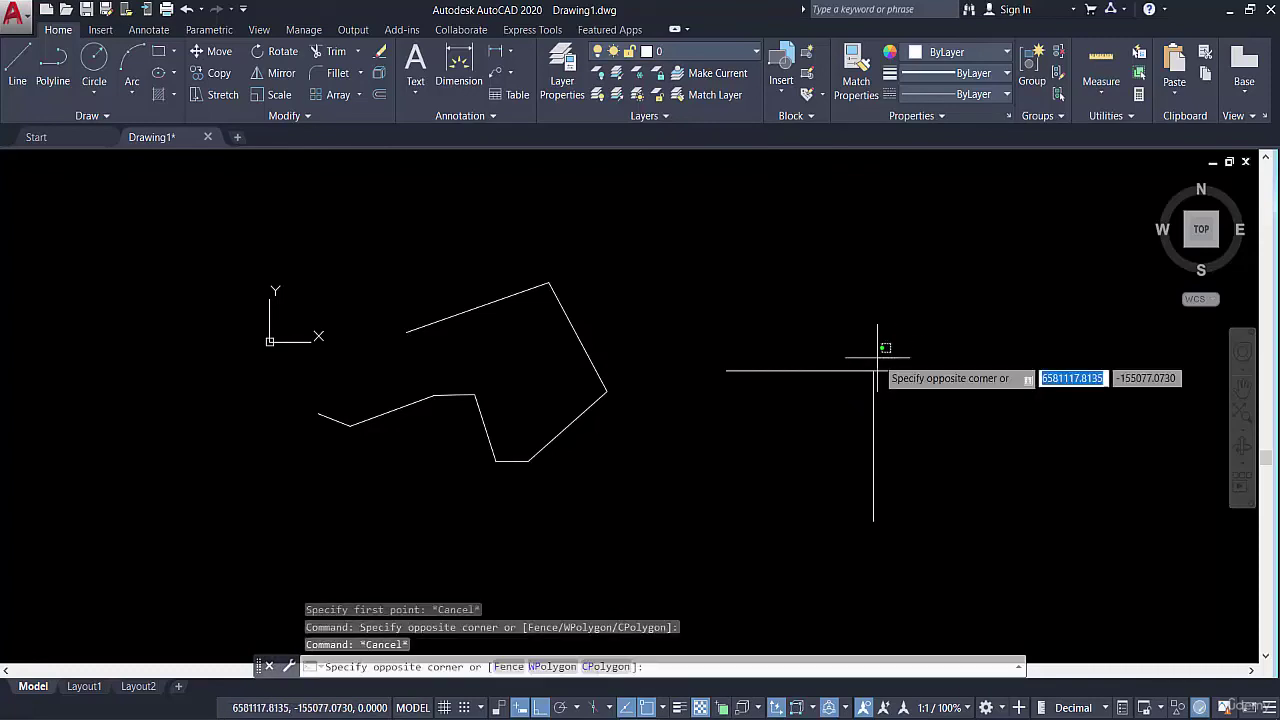
{"action": "left_click", "coordinate": [877, 357]}
{"action": "scroll", "coordinate": [876, 366], "scroll_direction": "up", "scroll_amount": 3}
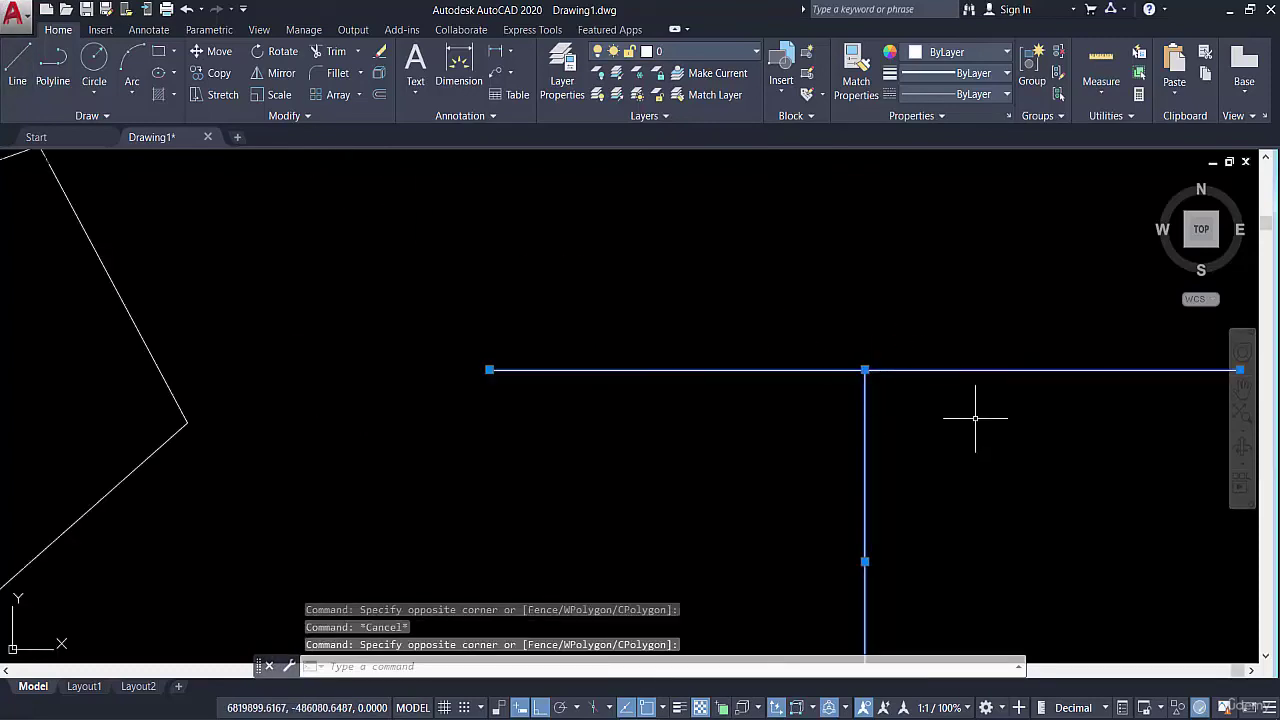
{"action": "key", "text": "Escape"}
{"action": "scroll", "coordinate": [787, 371], "scroll_direction": "down", "scroll_amount": 5}
{"action": "key", "text": "Escape"}
{"action": "key", "text": "Escape"}
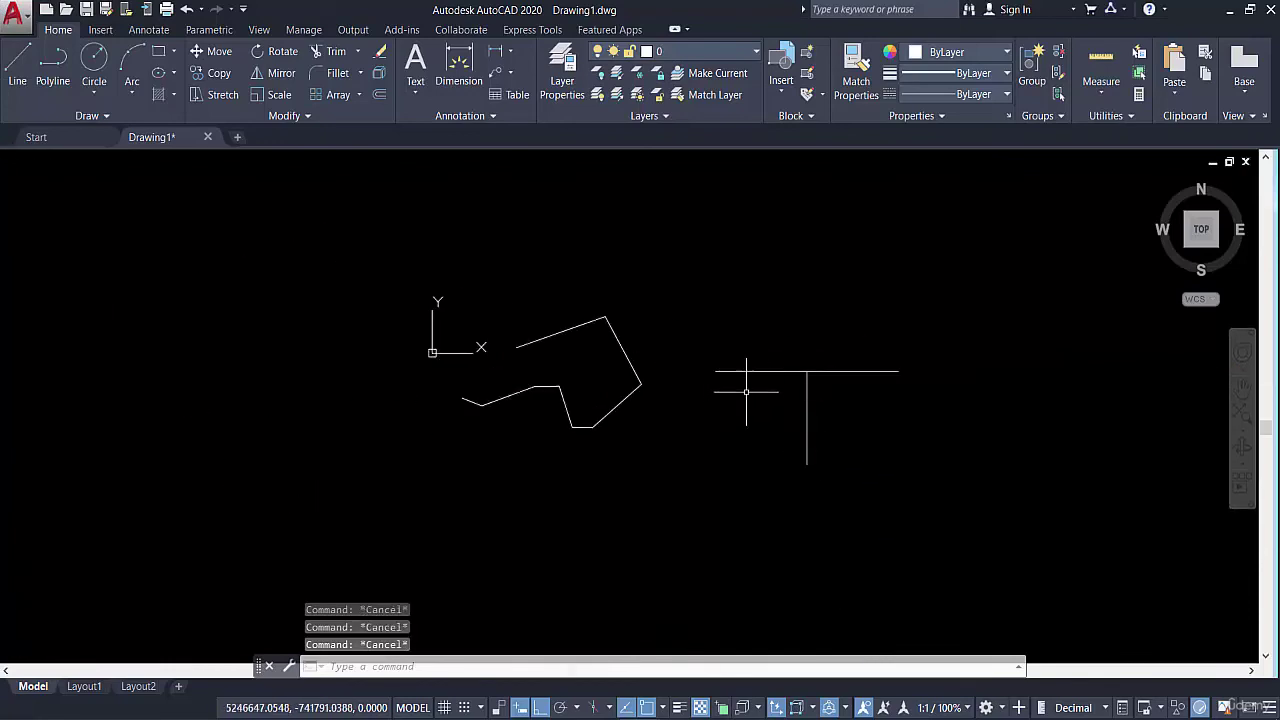
- Draw a line from above, perpendicular onto the horizontal line left of the T junction
{"action": "left_click", "coordinate": [17, 66]}
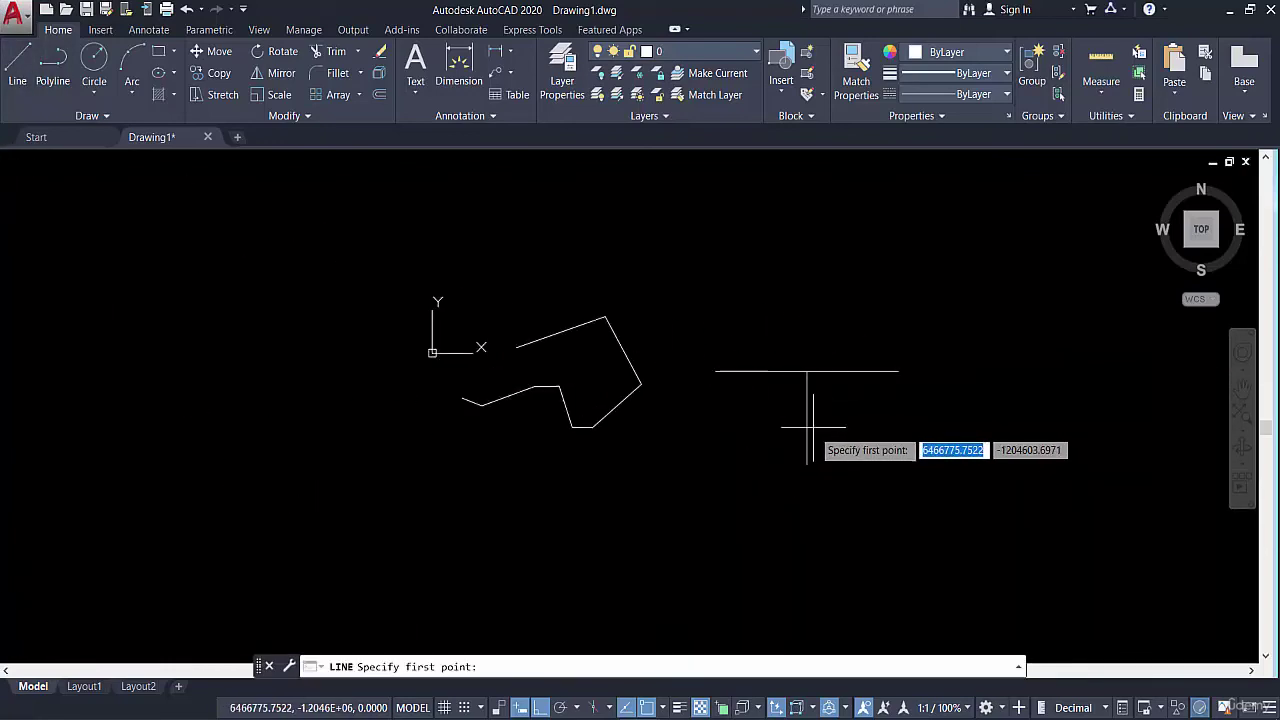
{"action": "scroll", "coordinate": [775, 373], "scroll_direction": "up", "scroll_amount": 4}
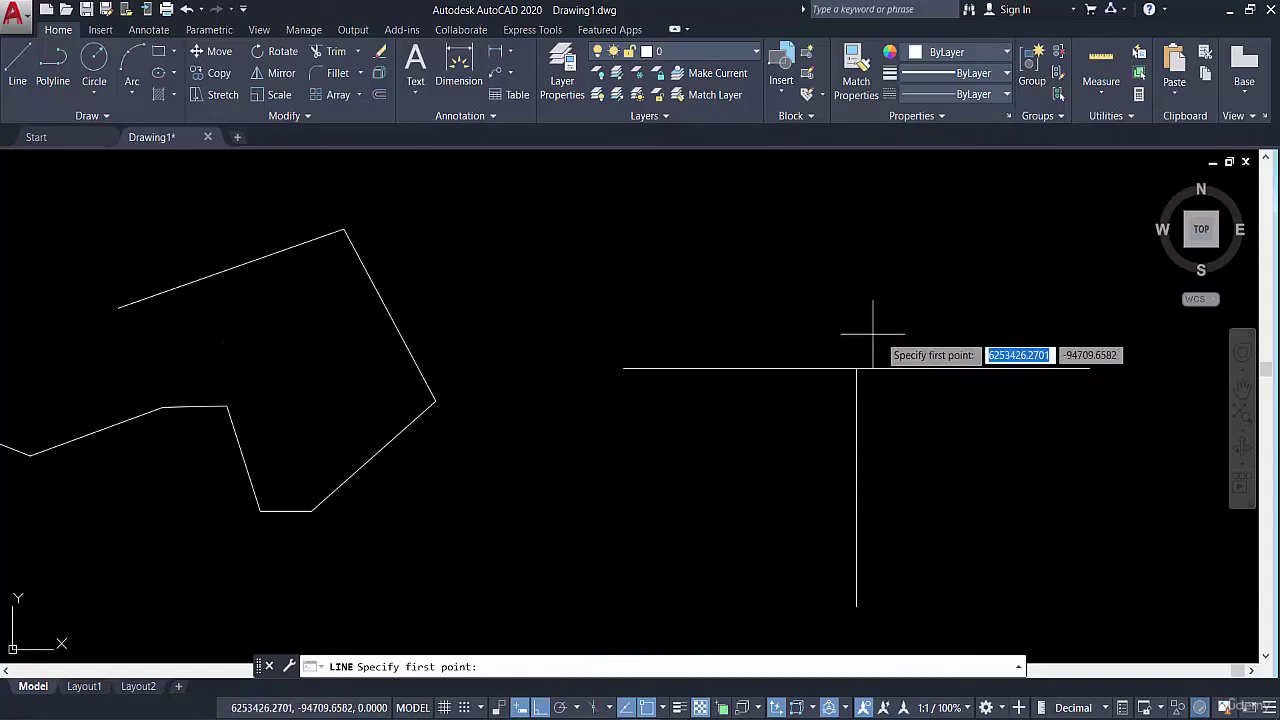
{"action": "scroll", "coordinate": [740, 215], "scroll_direction": "down", "scroll_amount": 2}
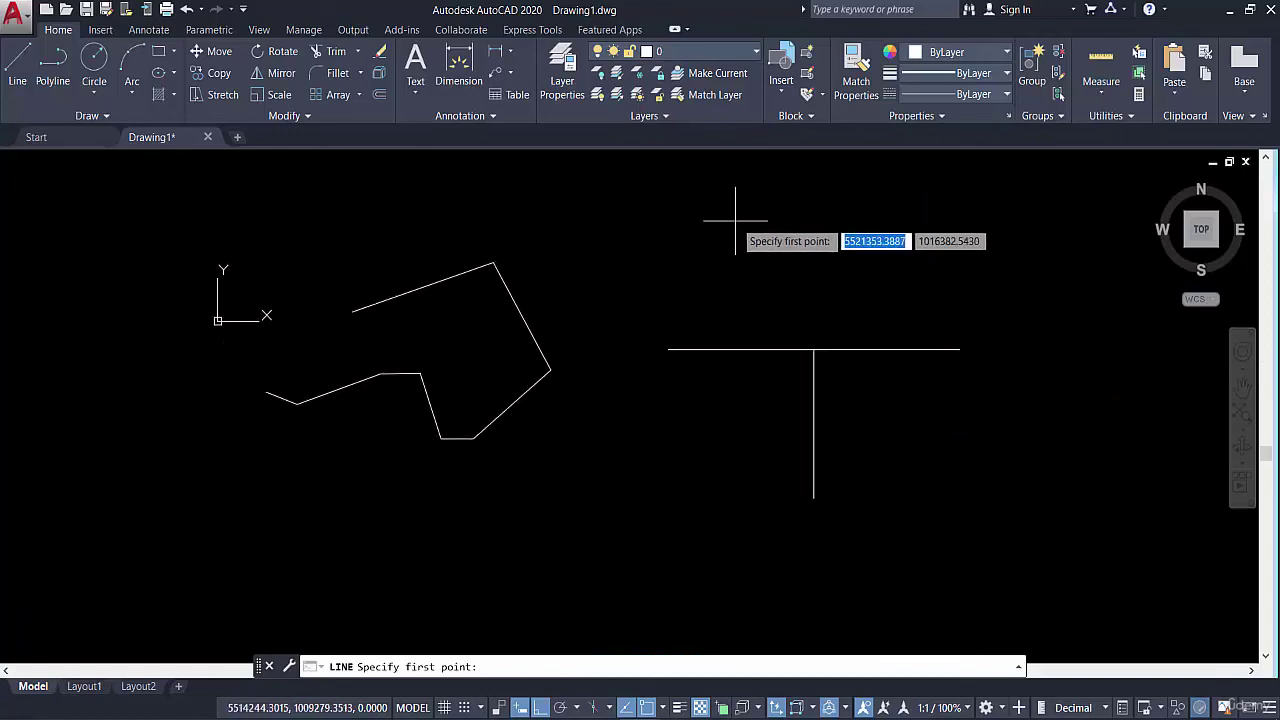
{"action": "left_click", "coordinate": [735, 220]}
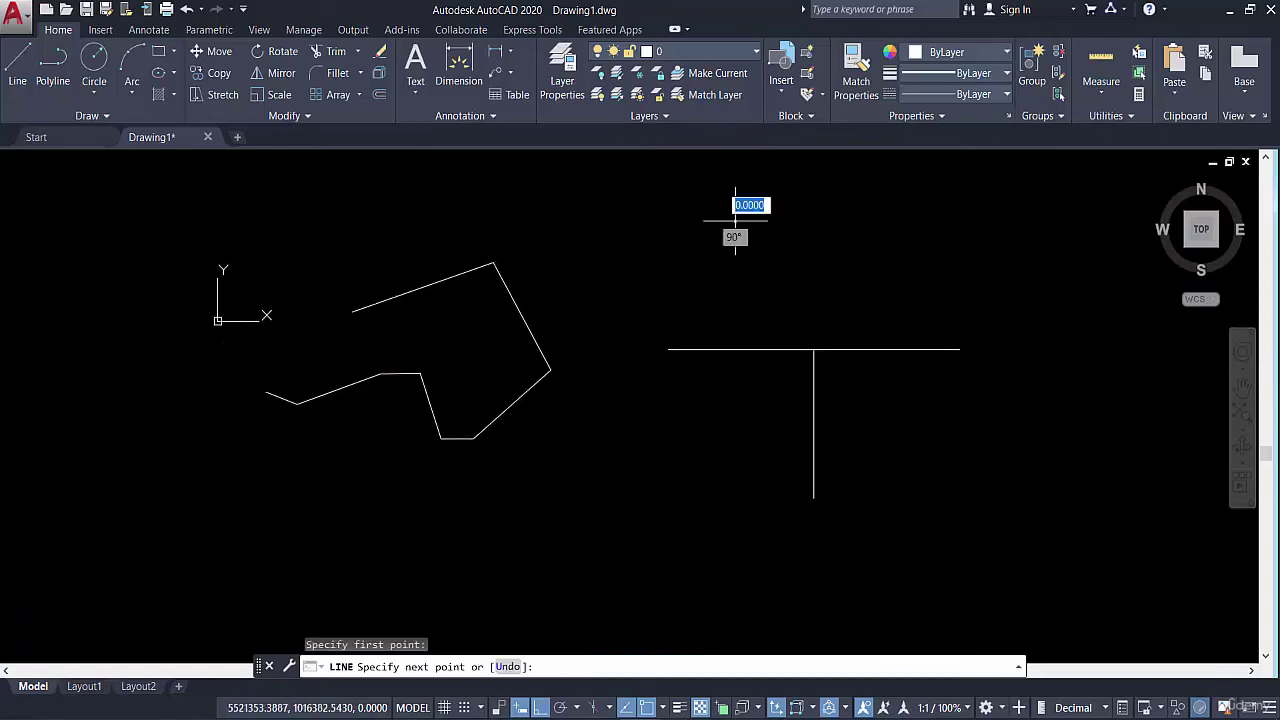
{"action": "left_click", "coordinate": [735, 350]}
{"action": "key", "text": "Escape"}
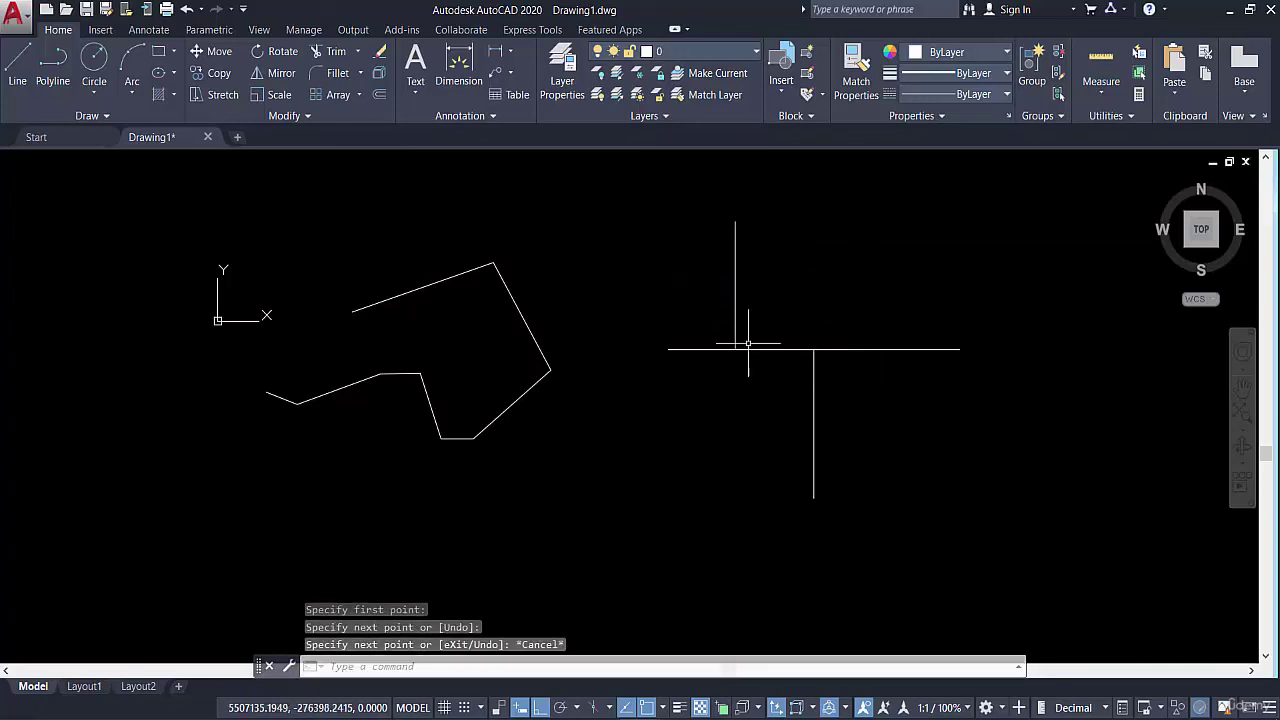
{"action": "middle_click_drag", "start_coordinate": [823, 320], "coordinate": [760, 429]}
{"action": "key", "text": "Escape"}
{"action": "left_click", "coordinate": [17, 65]}
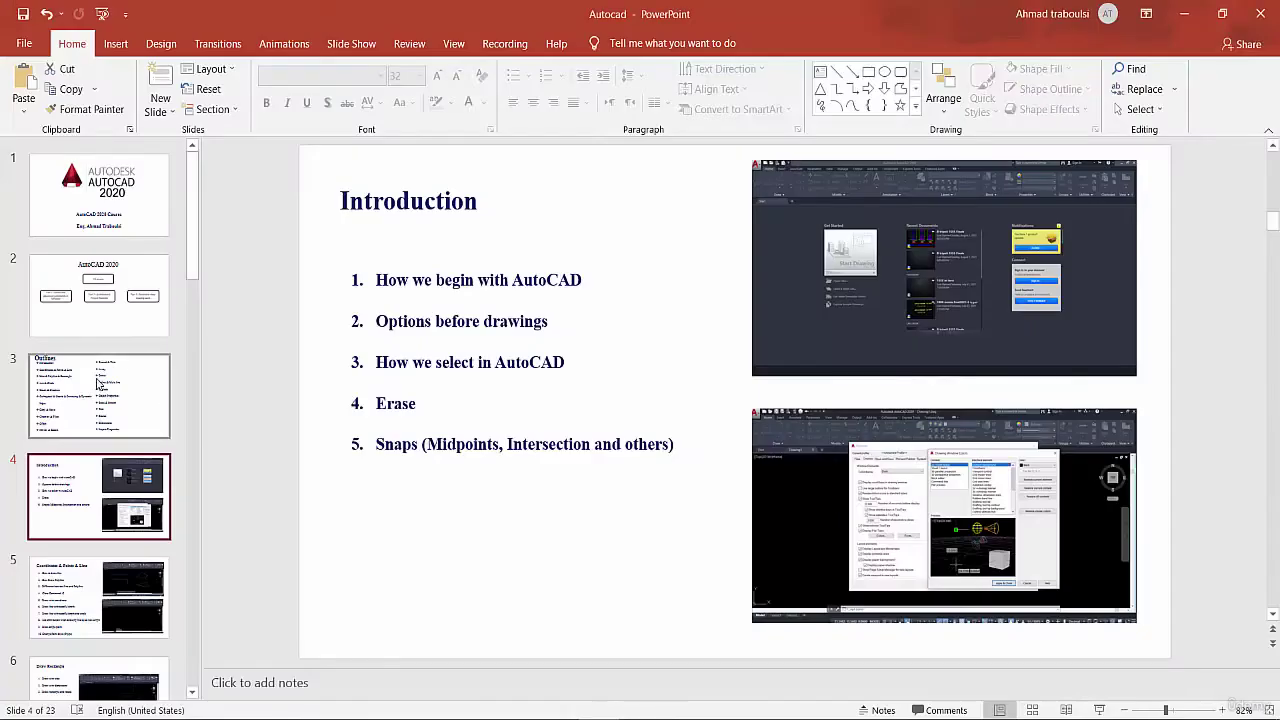
{"action": "scroll", "coordinate": [386, 414], "scroll_direction": "up", "scroll_amount": 1}
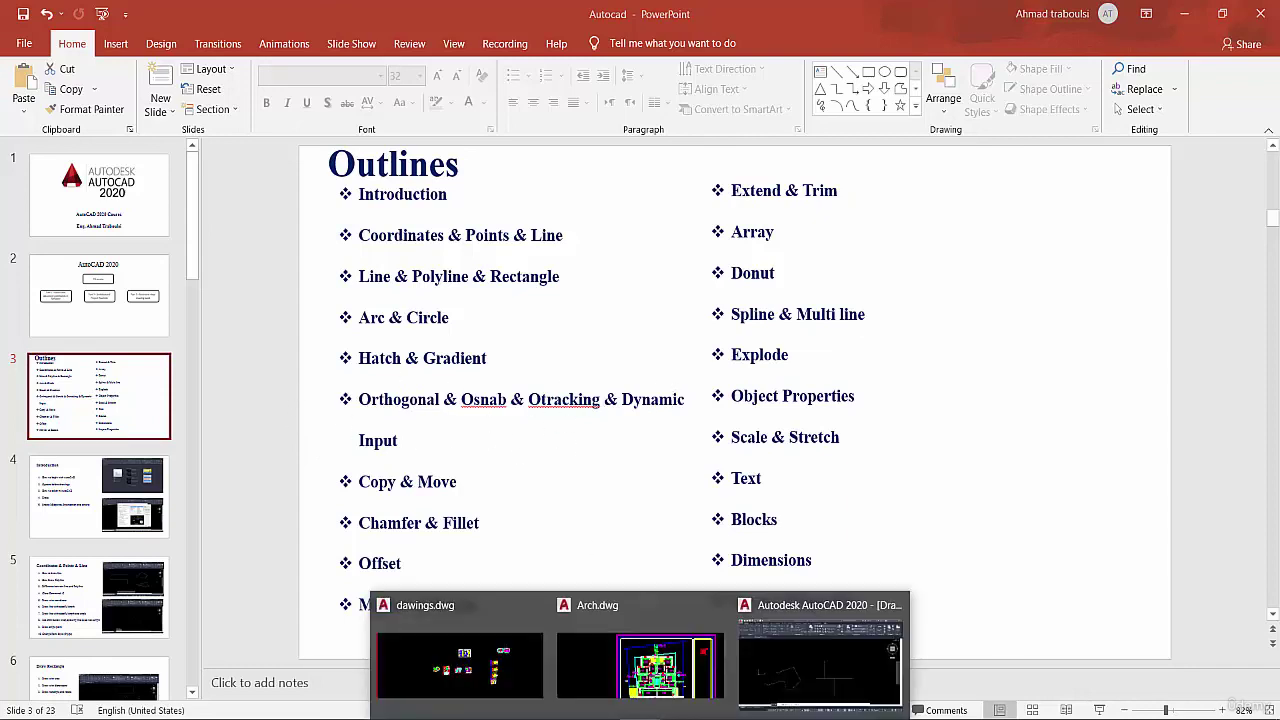
- Show slide 4, Introduction, then slide 5, Coordinates & Points & Line
{"action": "left_click", "coordinate": [87, 495]}
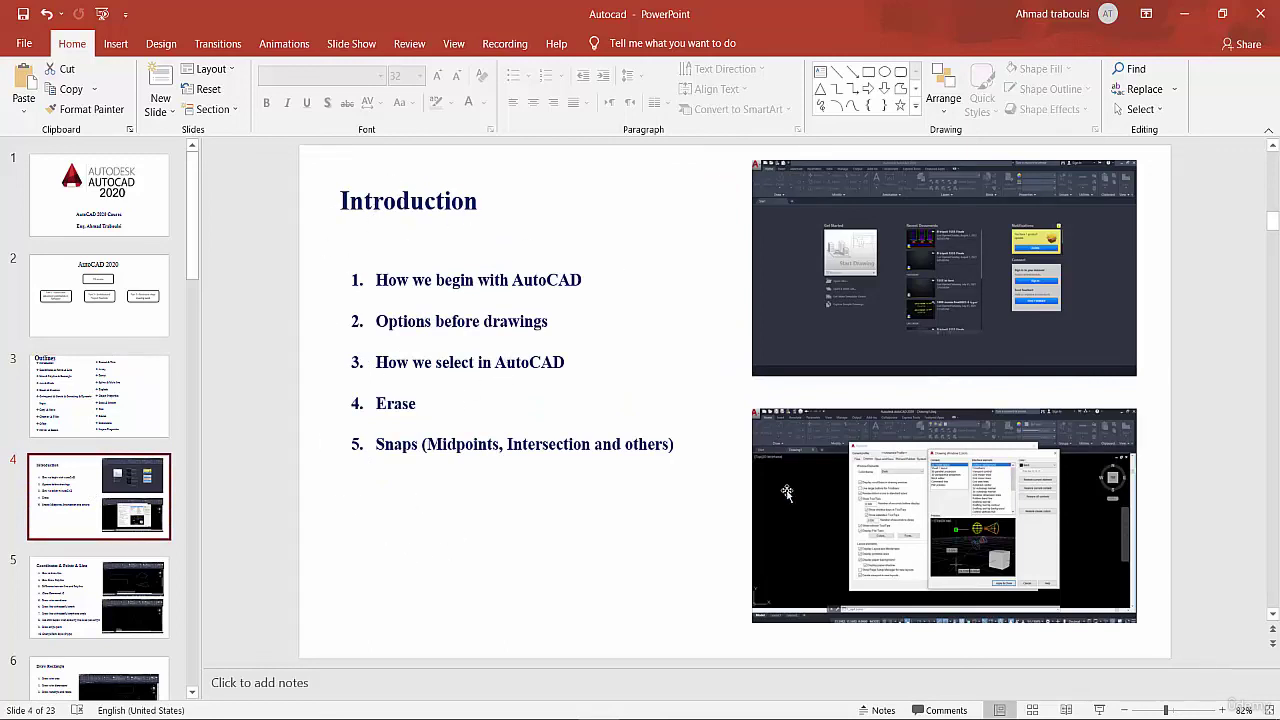
{"action": "left_click", "coordinate": [97, 600]}
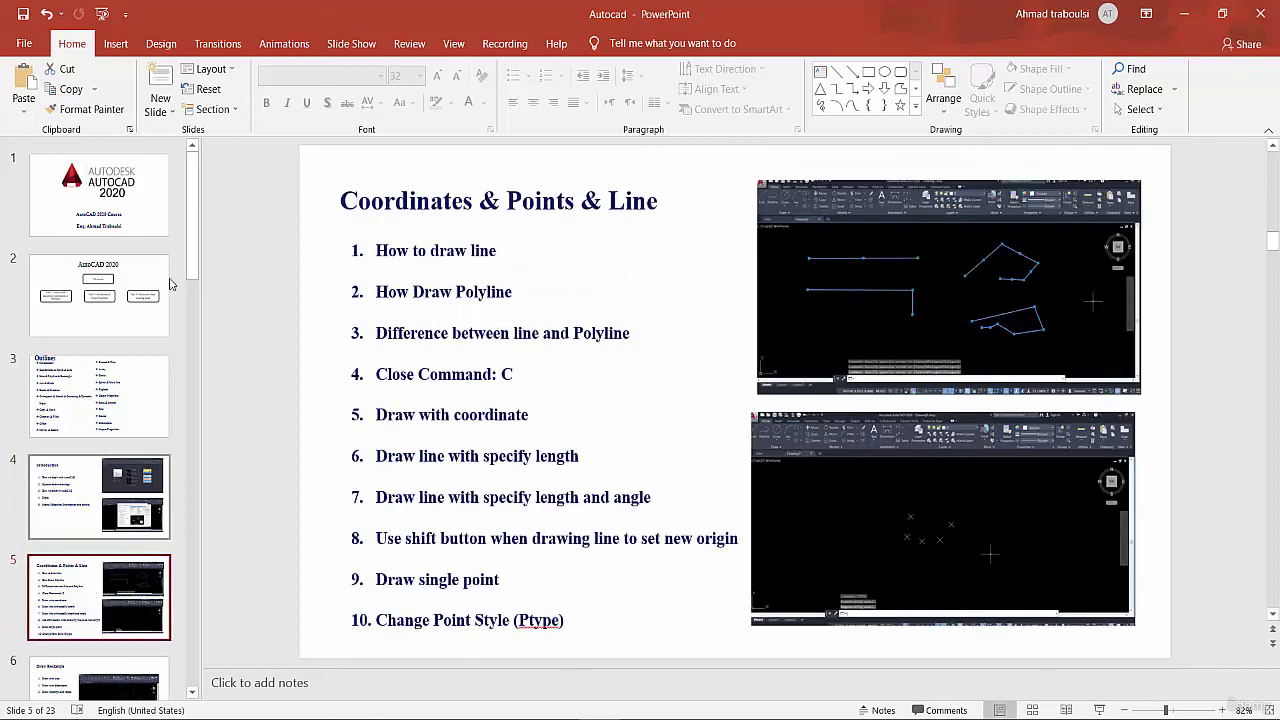